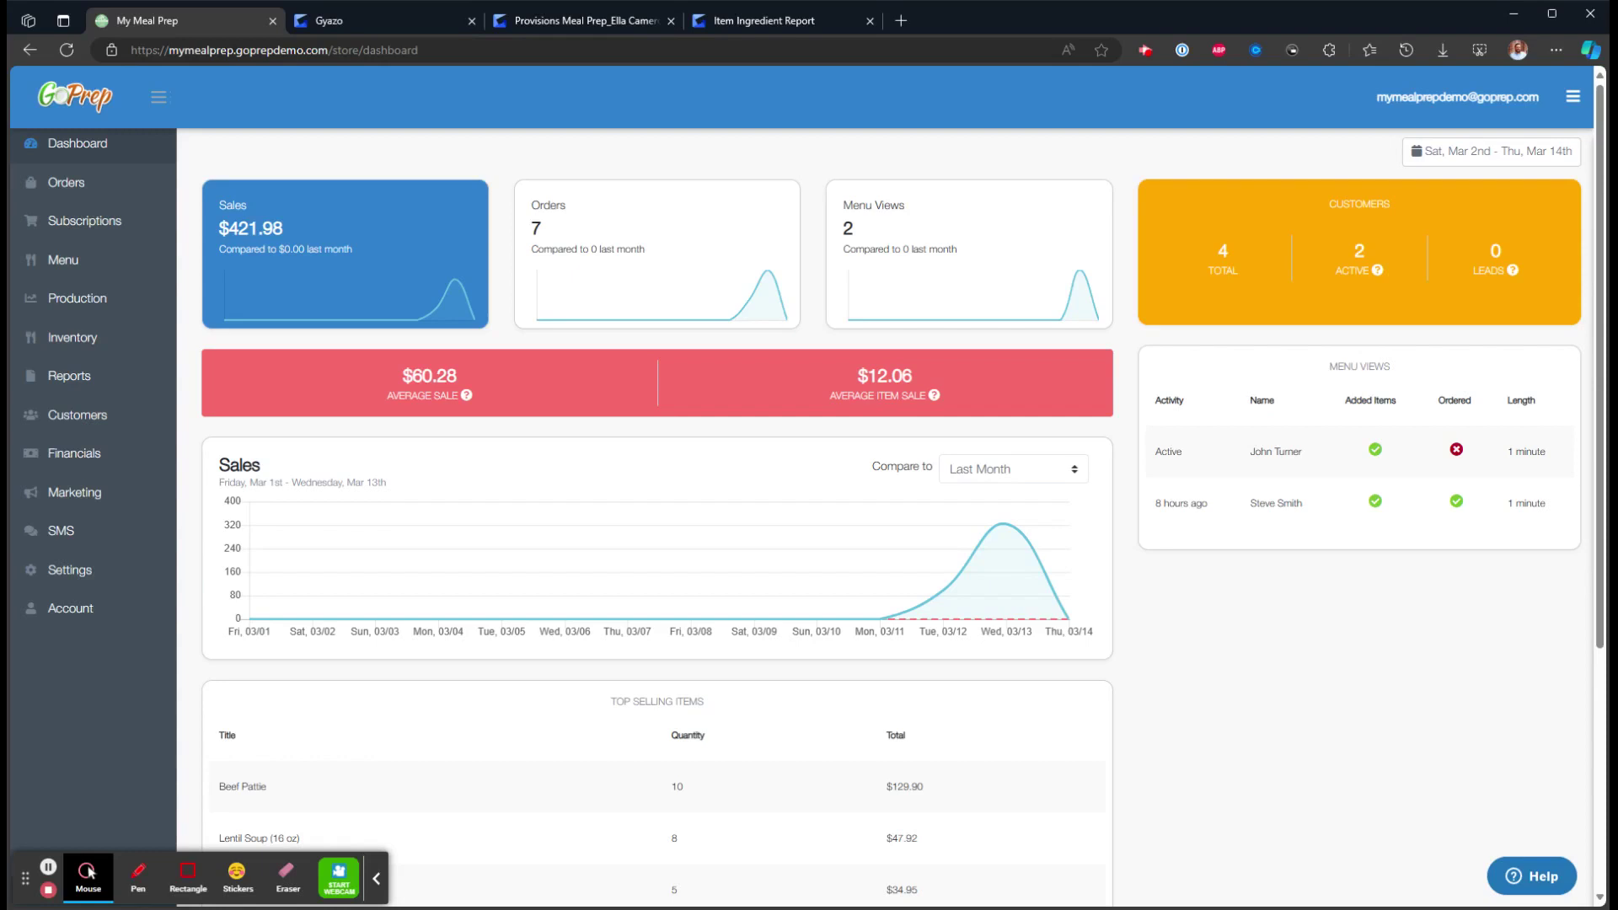
Review the Orders, Menu Views and Sales summaries on the dashboard
left_click(628, 268)
left_click(874, 260)
left_click(394, 256)
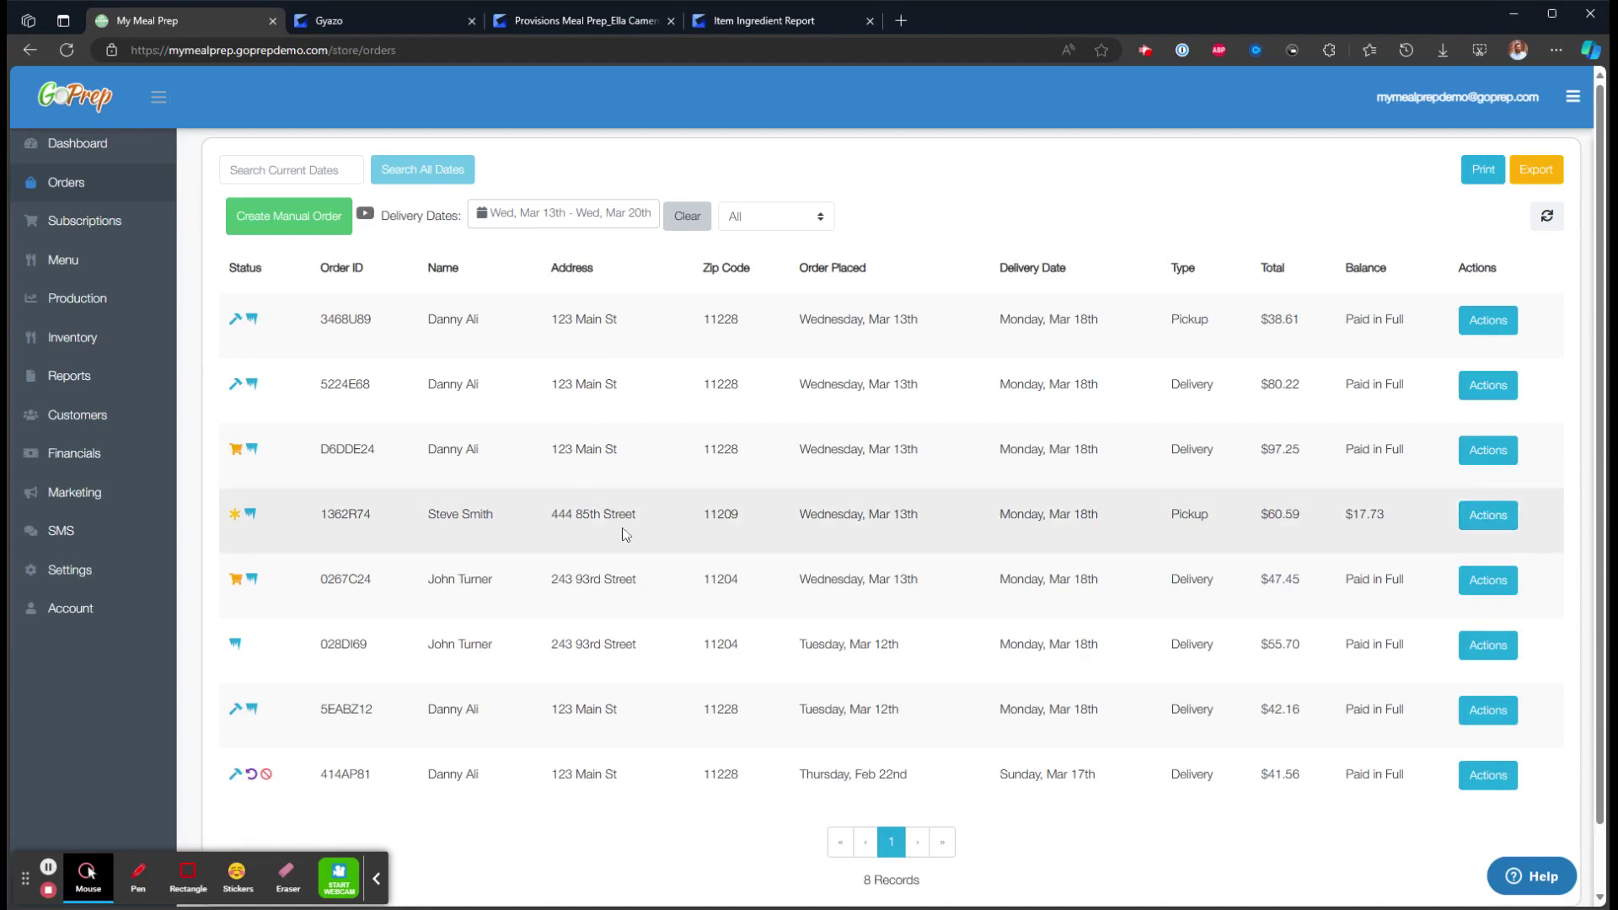
Open the $55.70 order placed Tuesday, Mar 12th and review its delivery day and charge breakdown
left_click(560, 648)
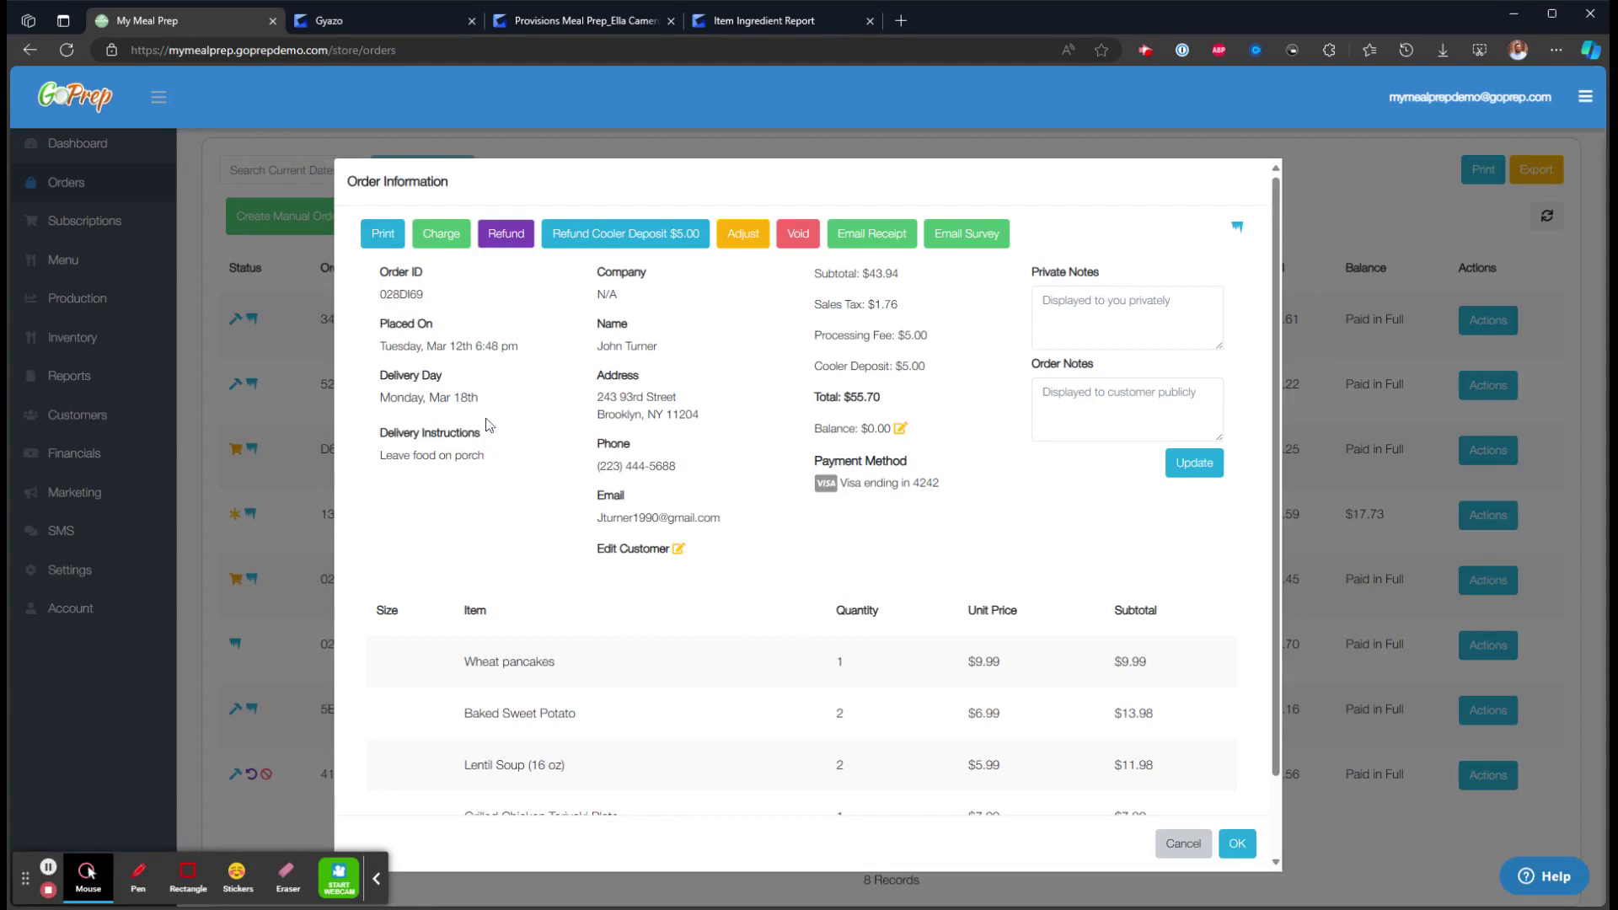
left_click_drag(487, 403, 392, 392)
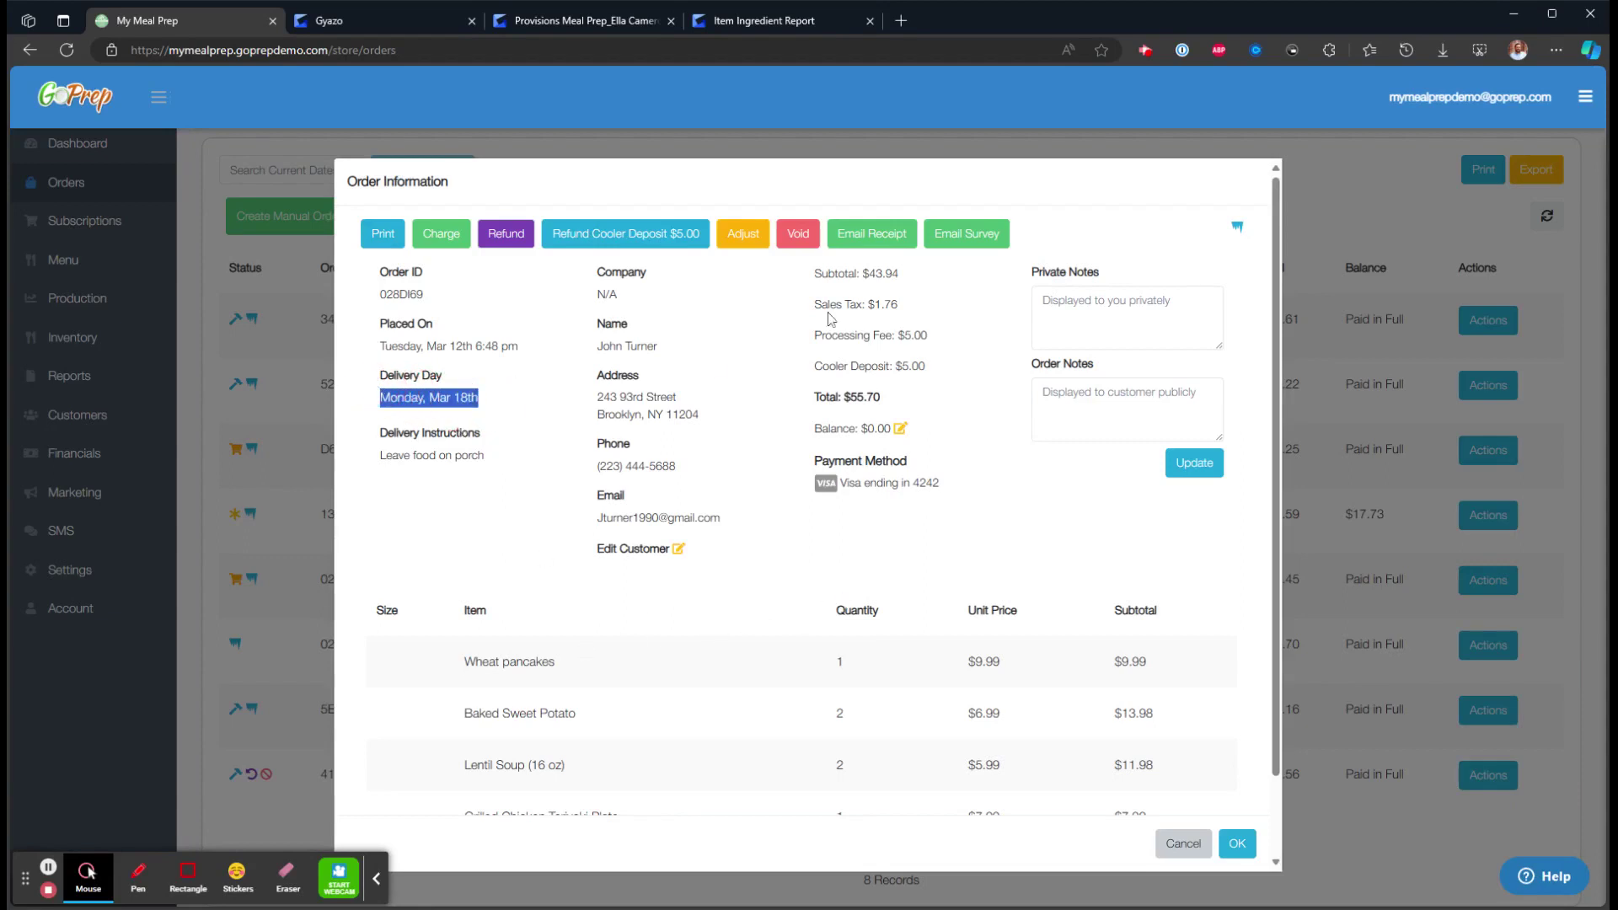
left_click_drag(812, 273, 917, 386)
left_click(937, 392)
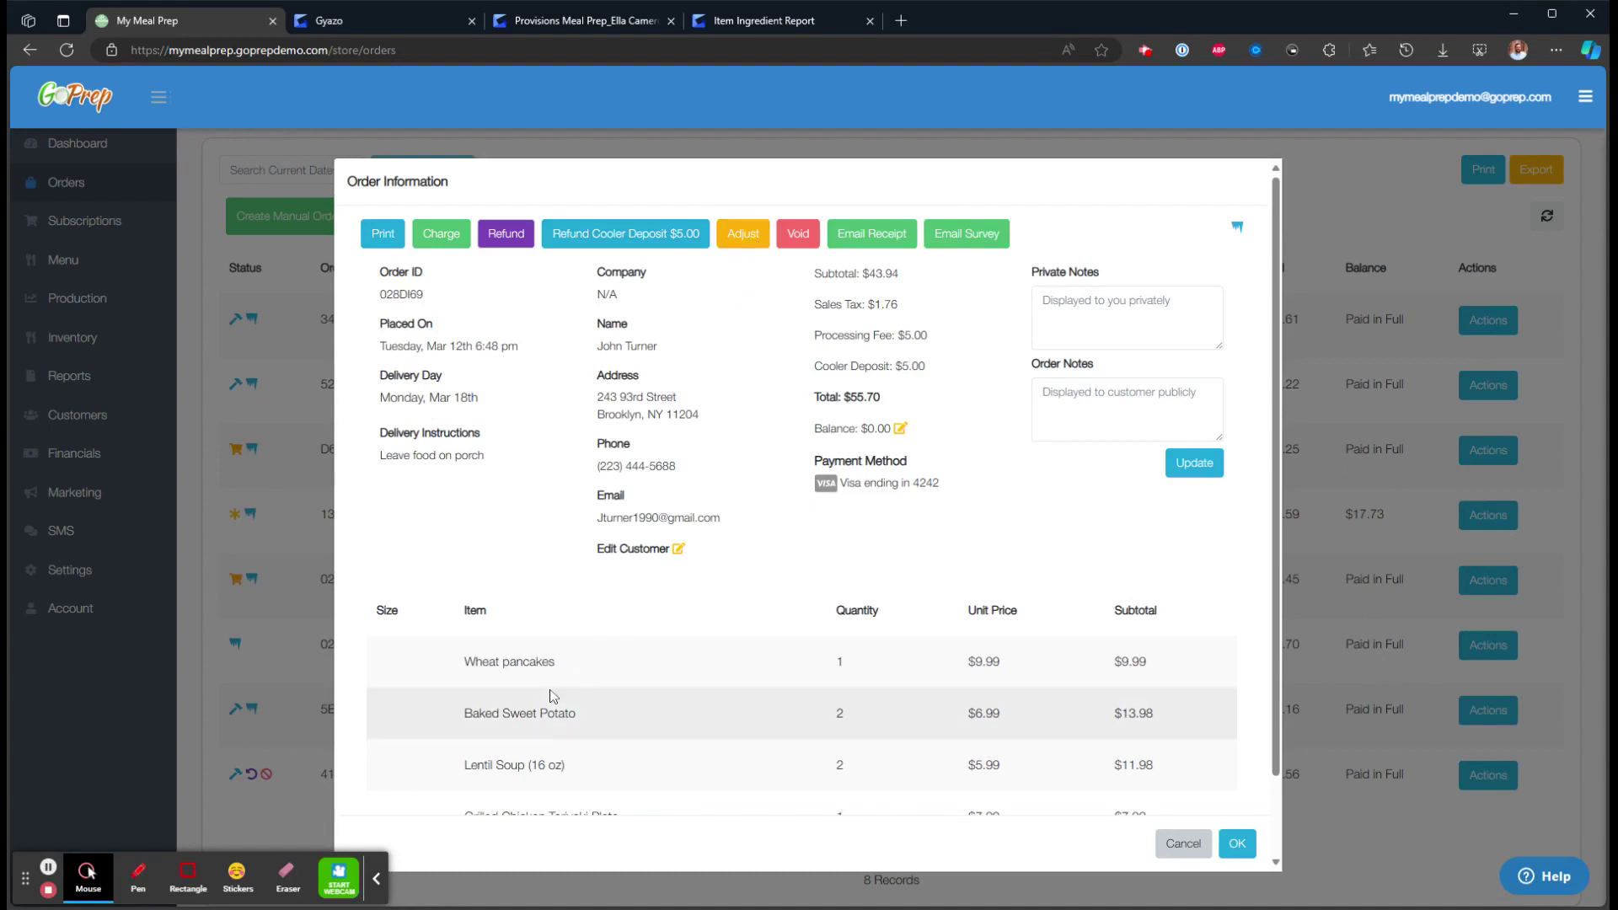
Examine the void options for the open order, including voiding with a refund
mouse_move(798, 238)
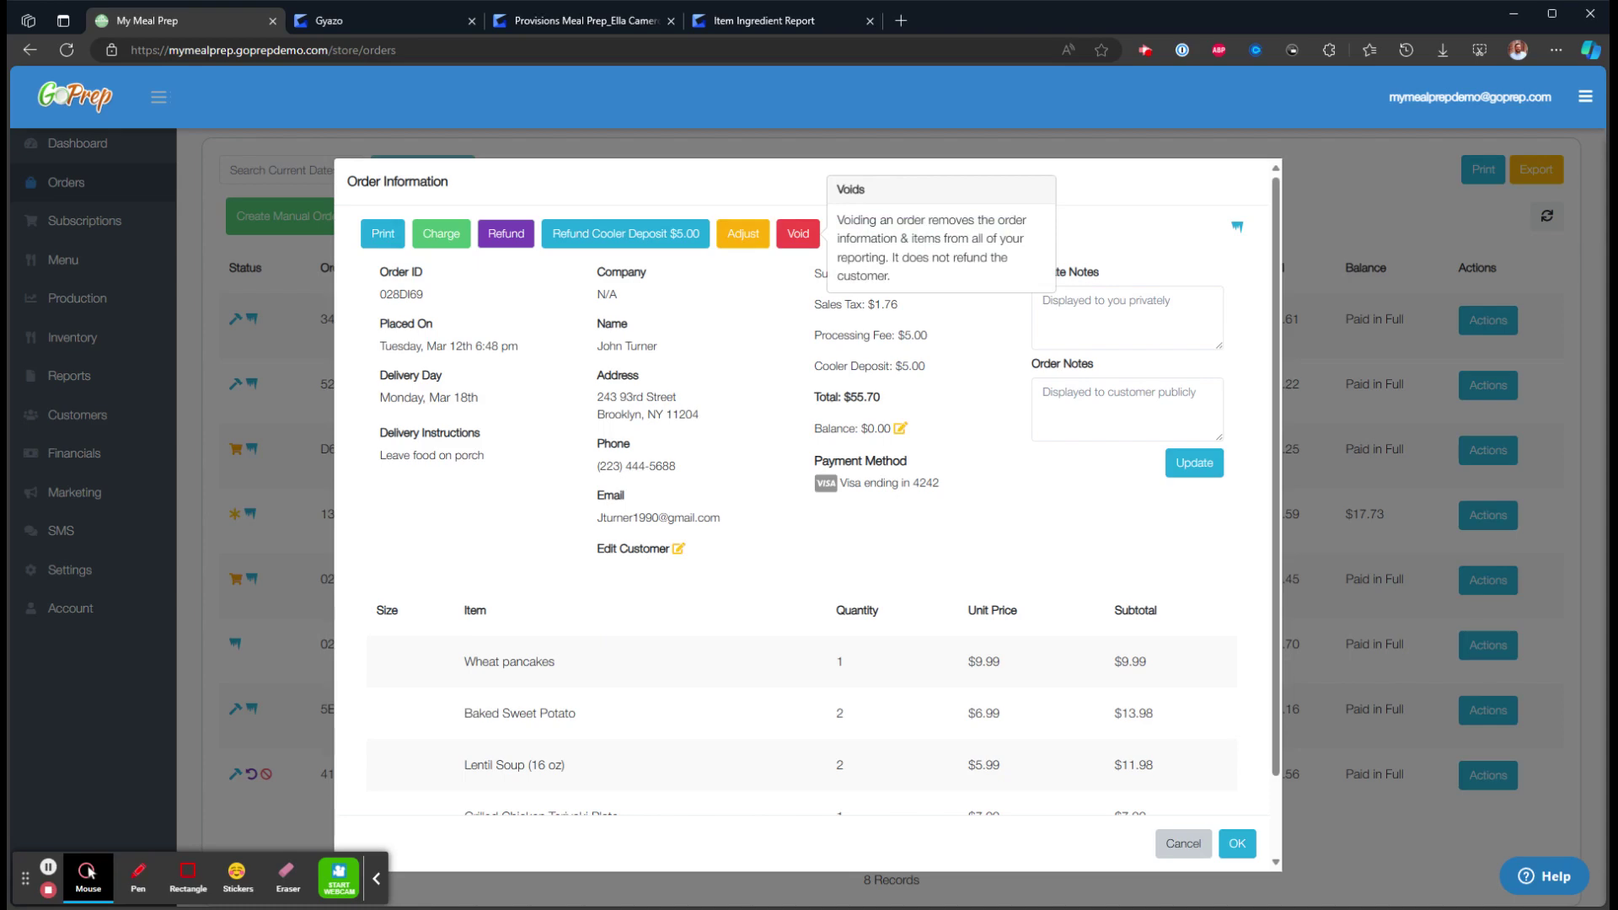
left_click(797, 234)
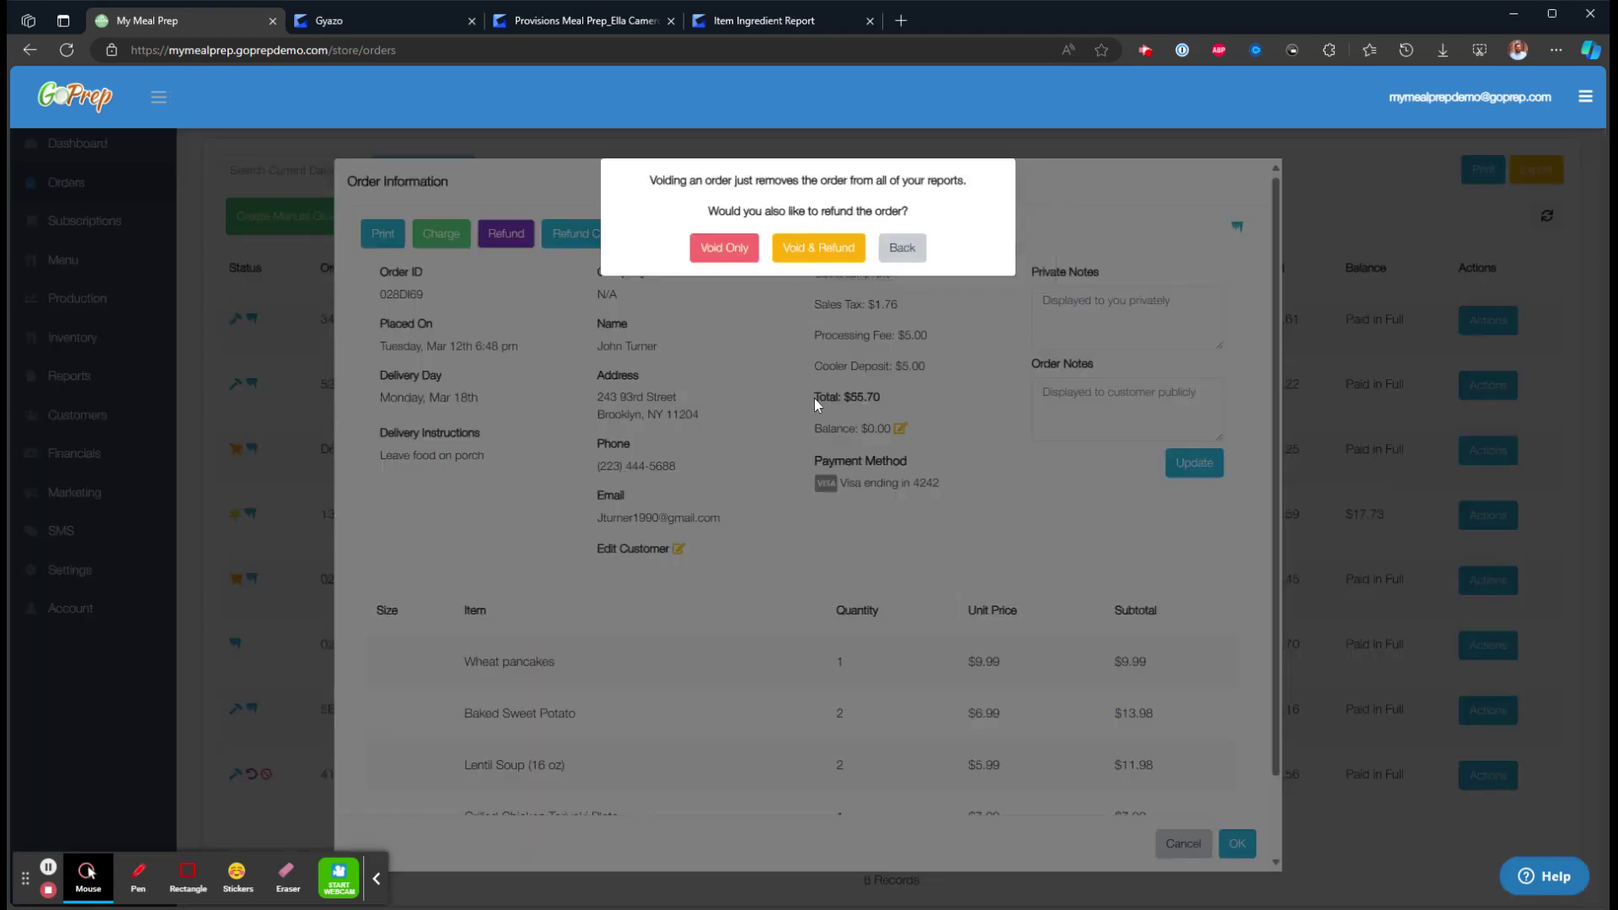
left_click(819, 248)
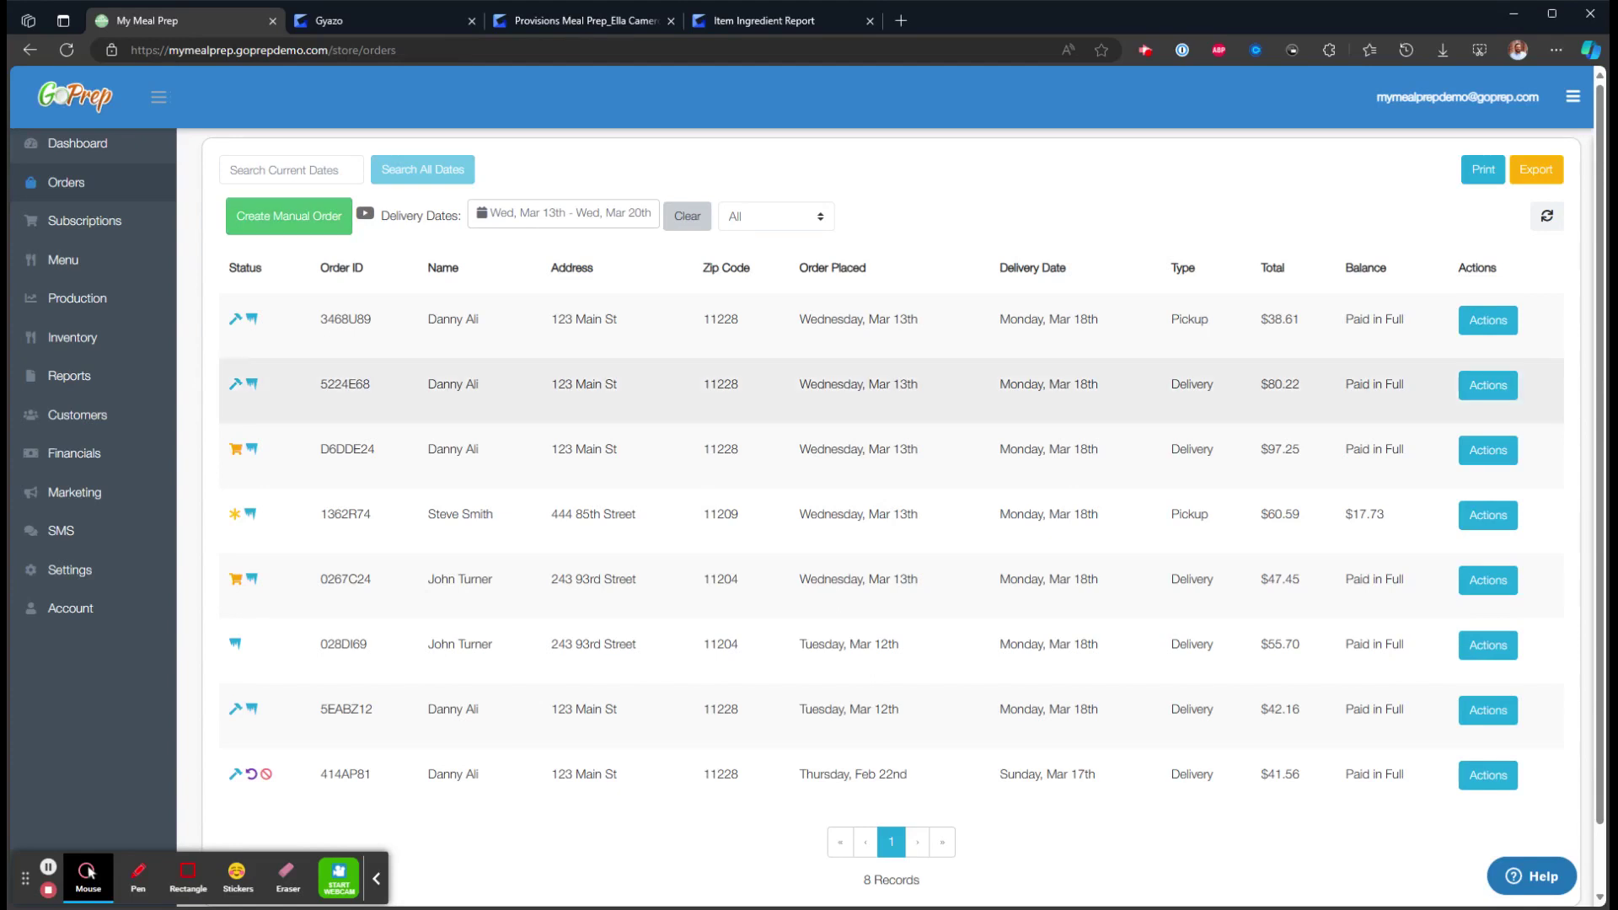
Open the first active weekly subscription and check the renewal date of its upcoming unpaid order
left_click(108, 232)
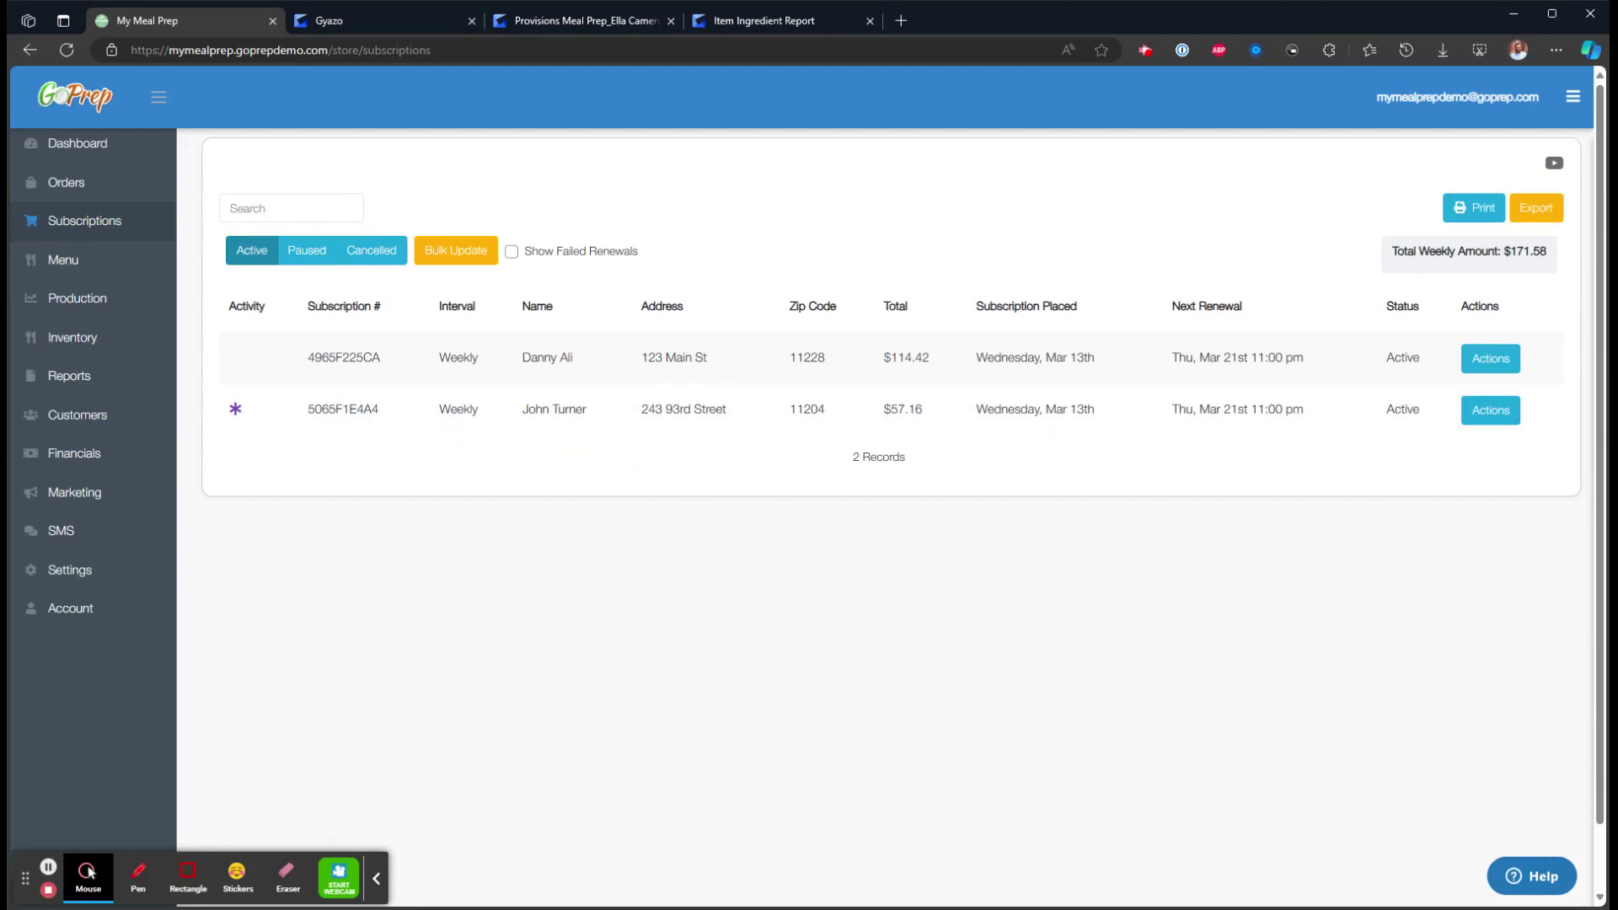
left_click(678, 356)
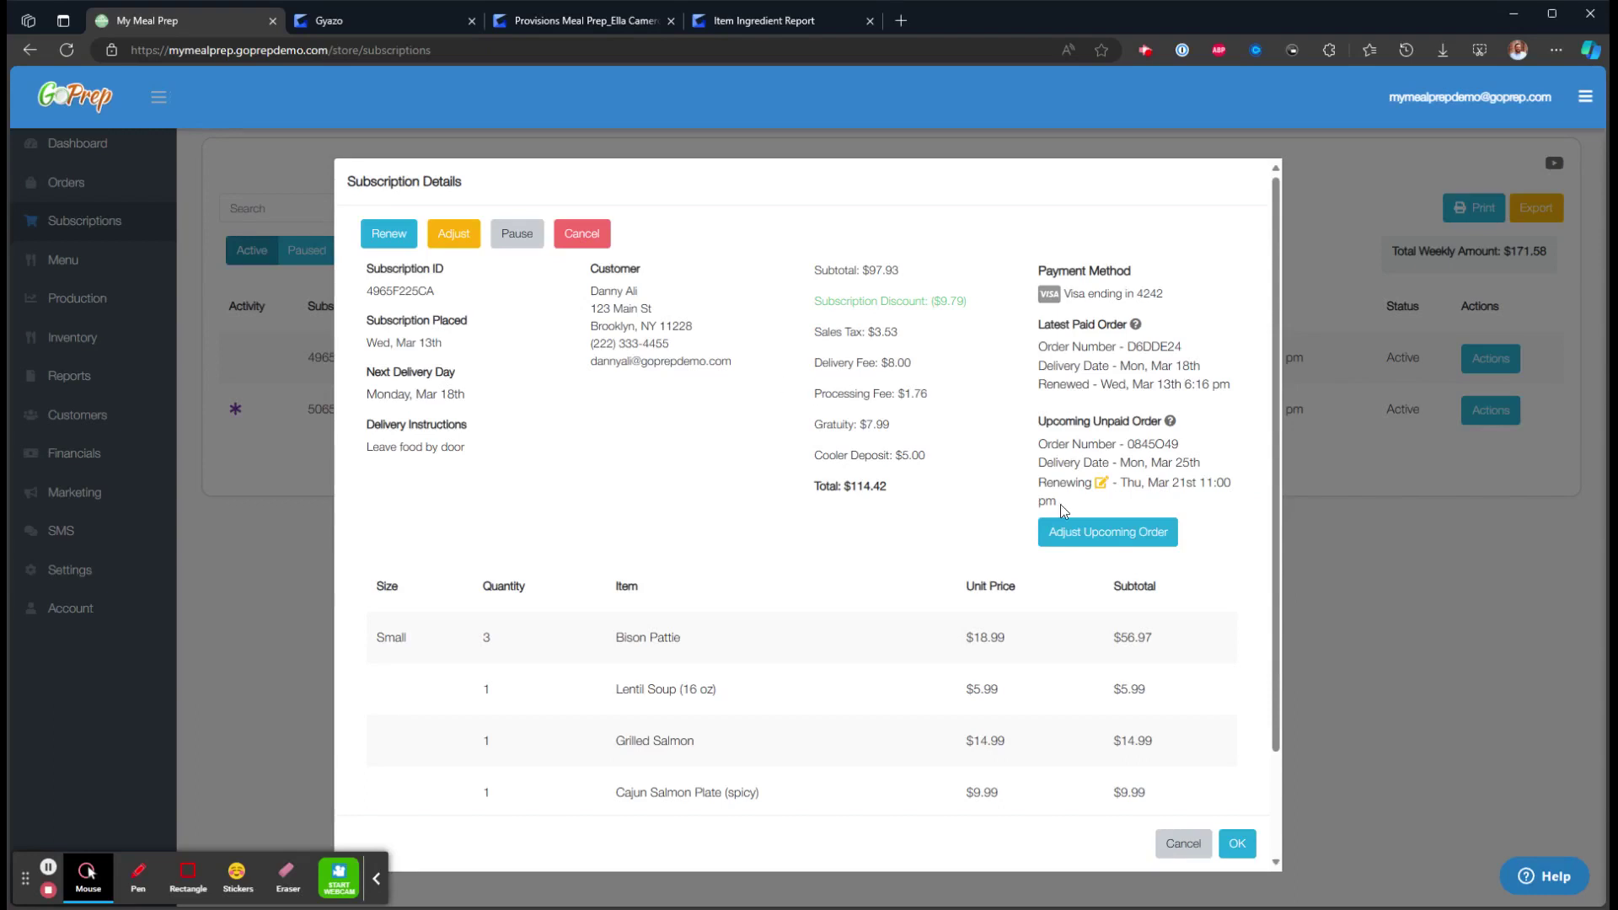
left_click_drag(1060, 503, 1038, 462)
left_click(762, 468)
left_click(1071, 500)
left_click_drag(1073, 502, 1038, 484)
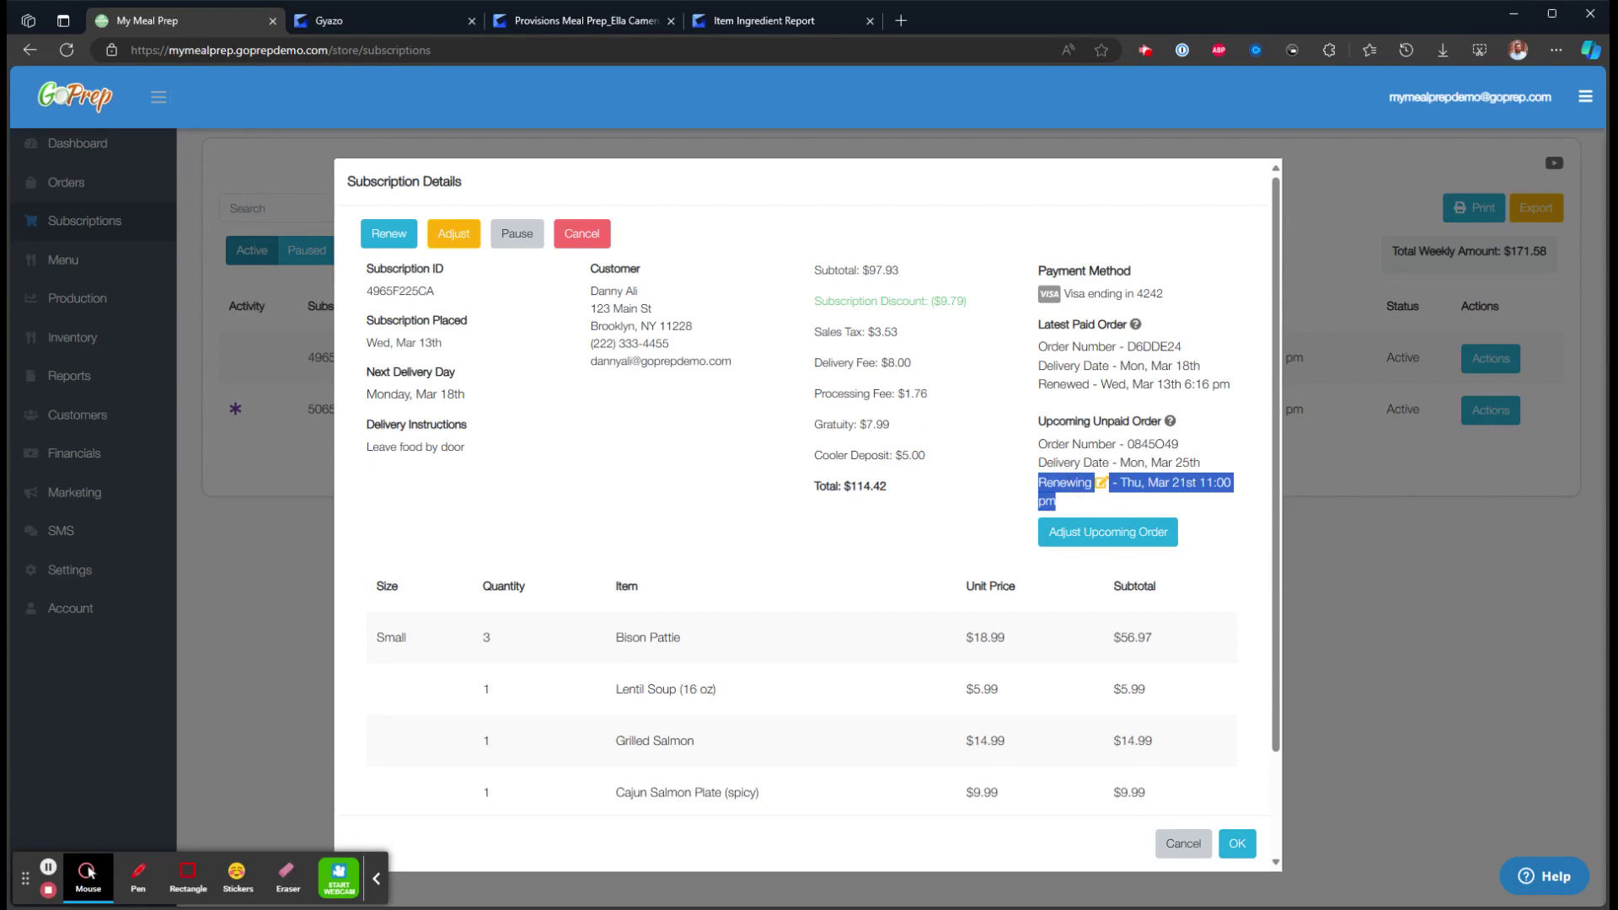
left_click(945, 497)
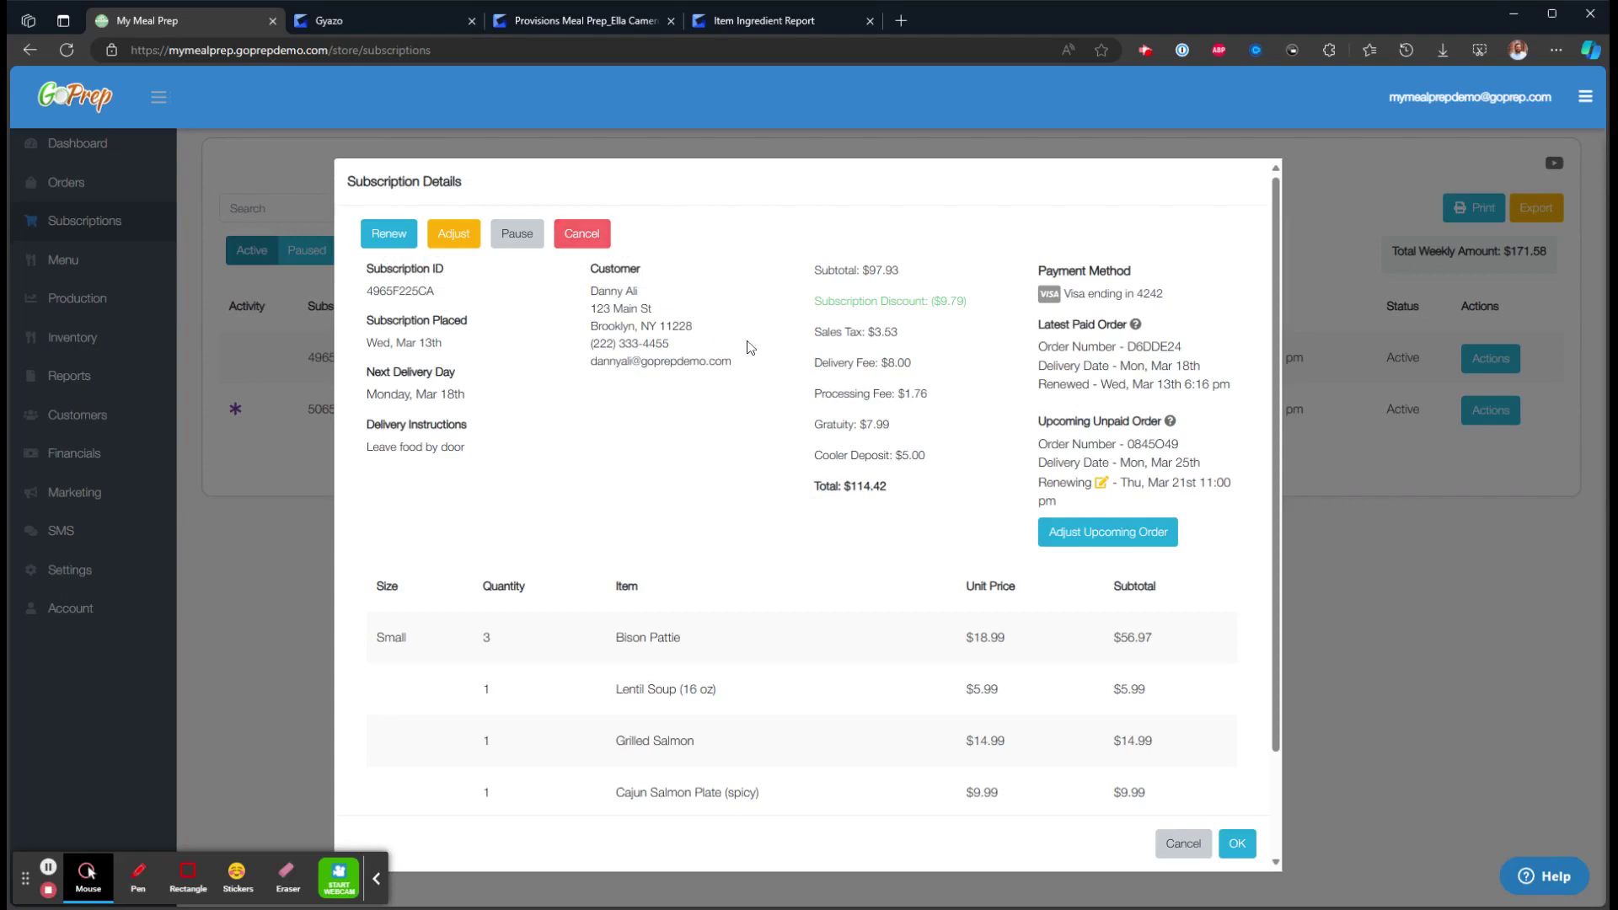
Copy the Bison Pattie item name from the subscription and search the menu items for it
scroll(744, 347, "down", 2)
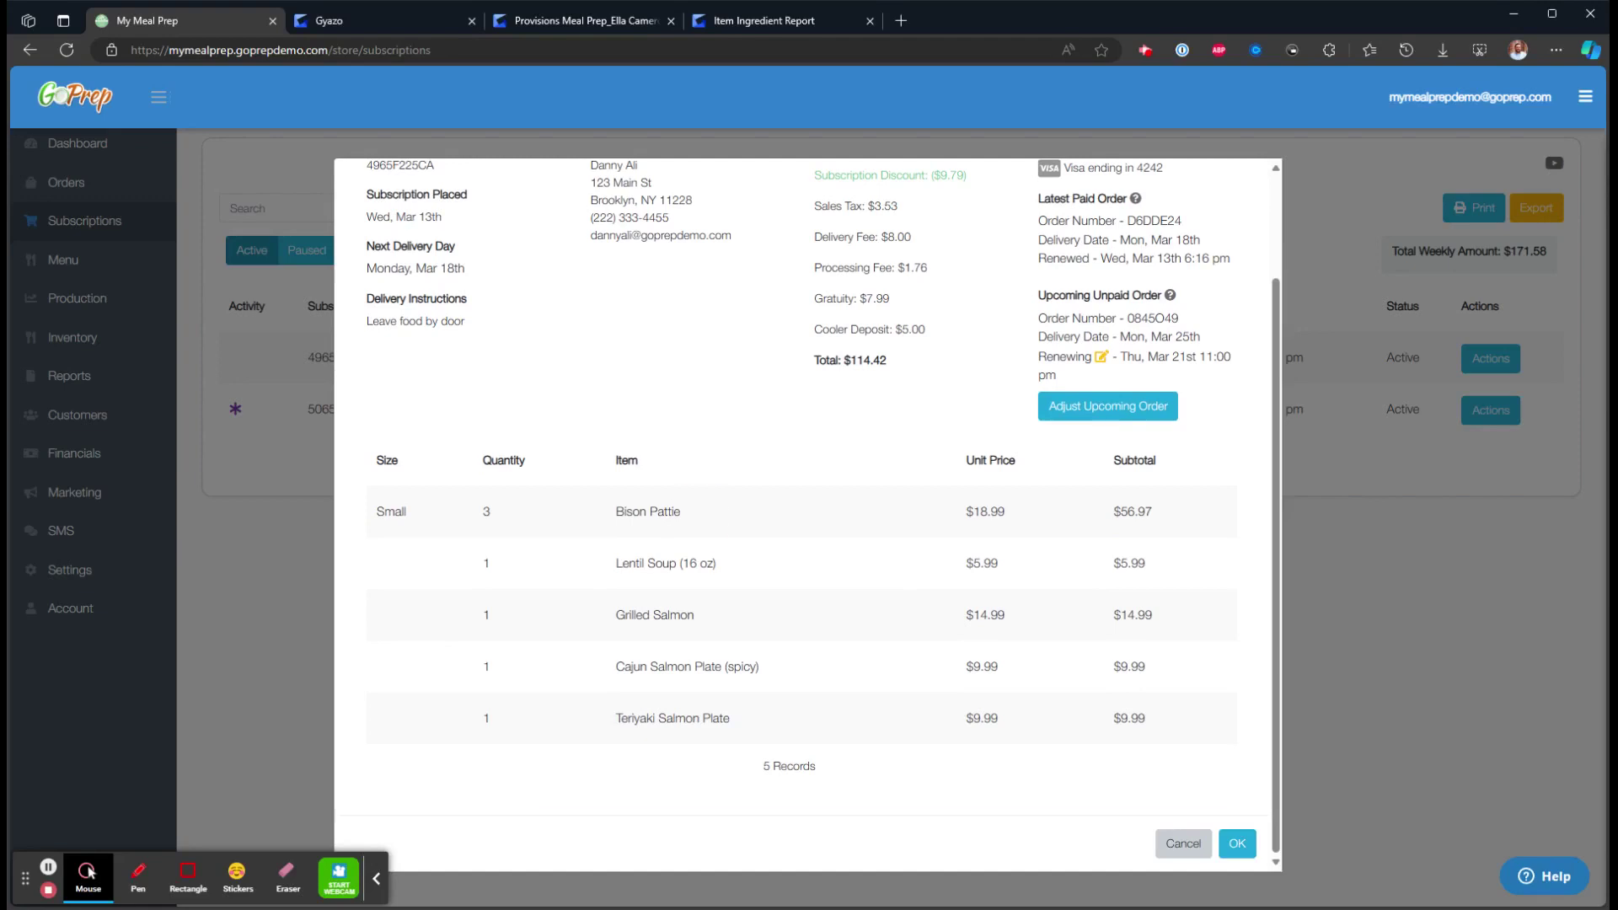
left_click_drag(692, 514, 613, 516)
key("ctrl+c")
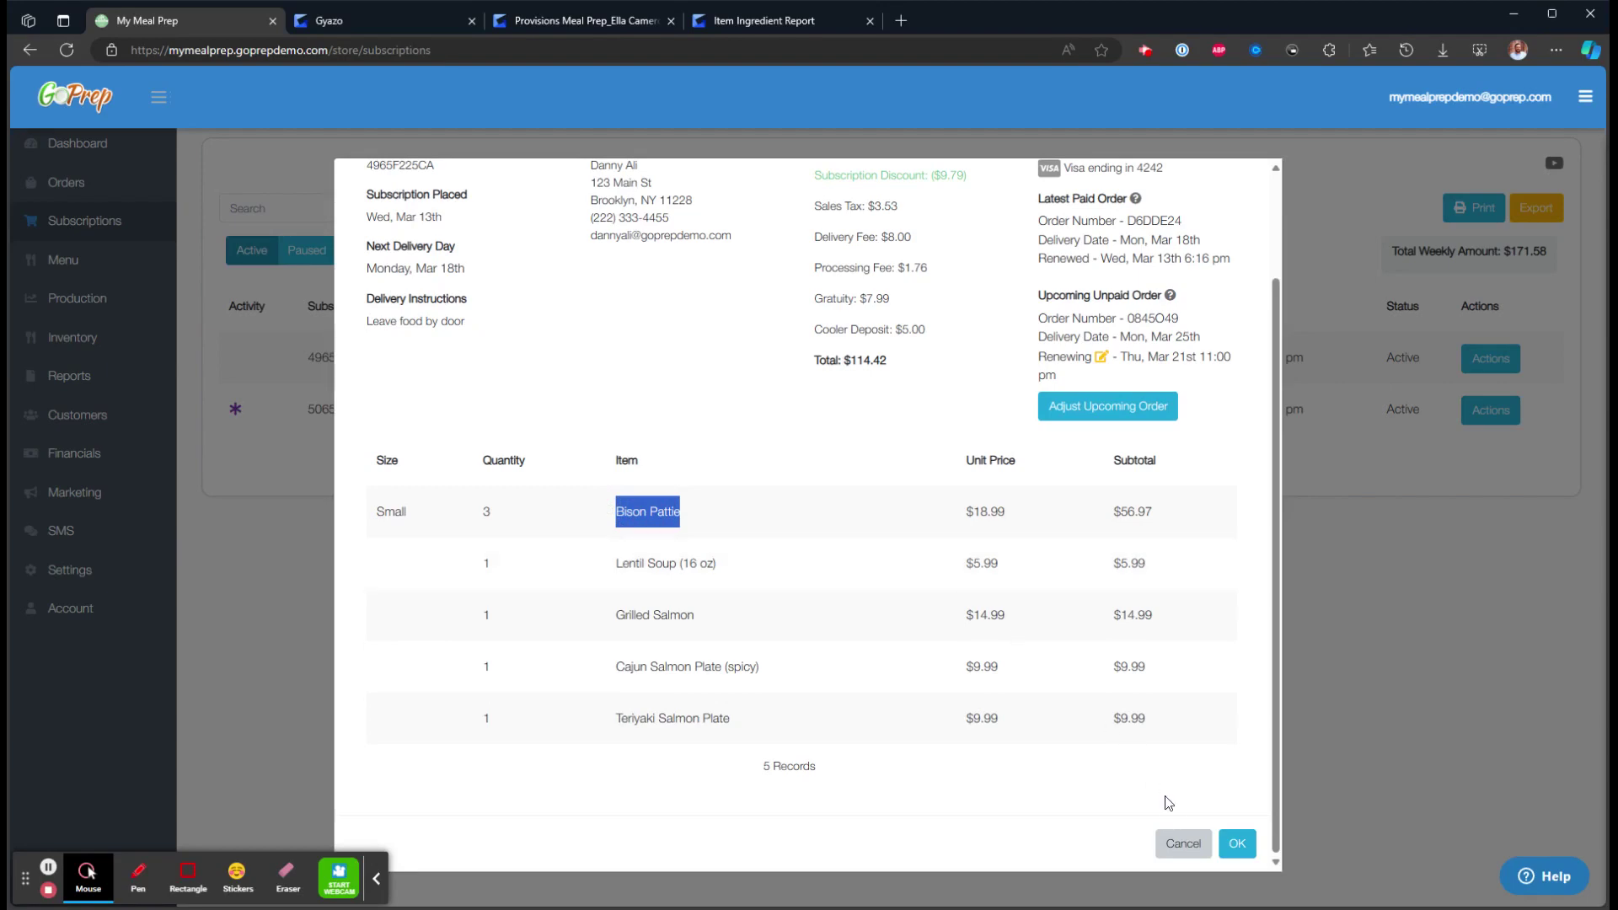
left_click(1183, 843)
left_click(118, 263)
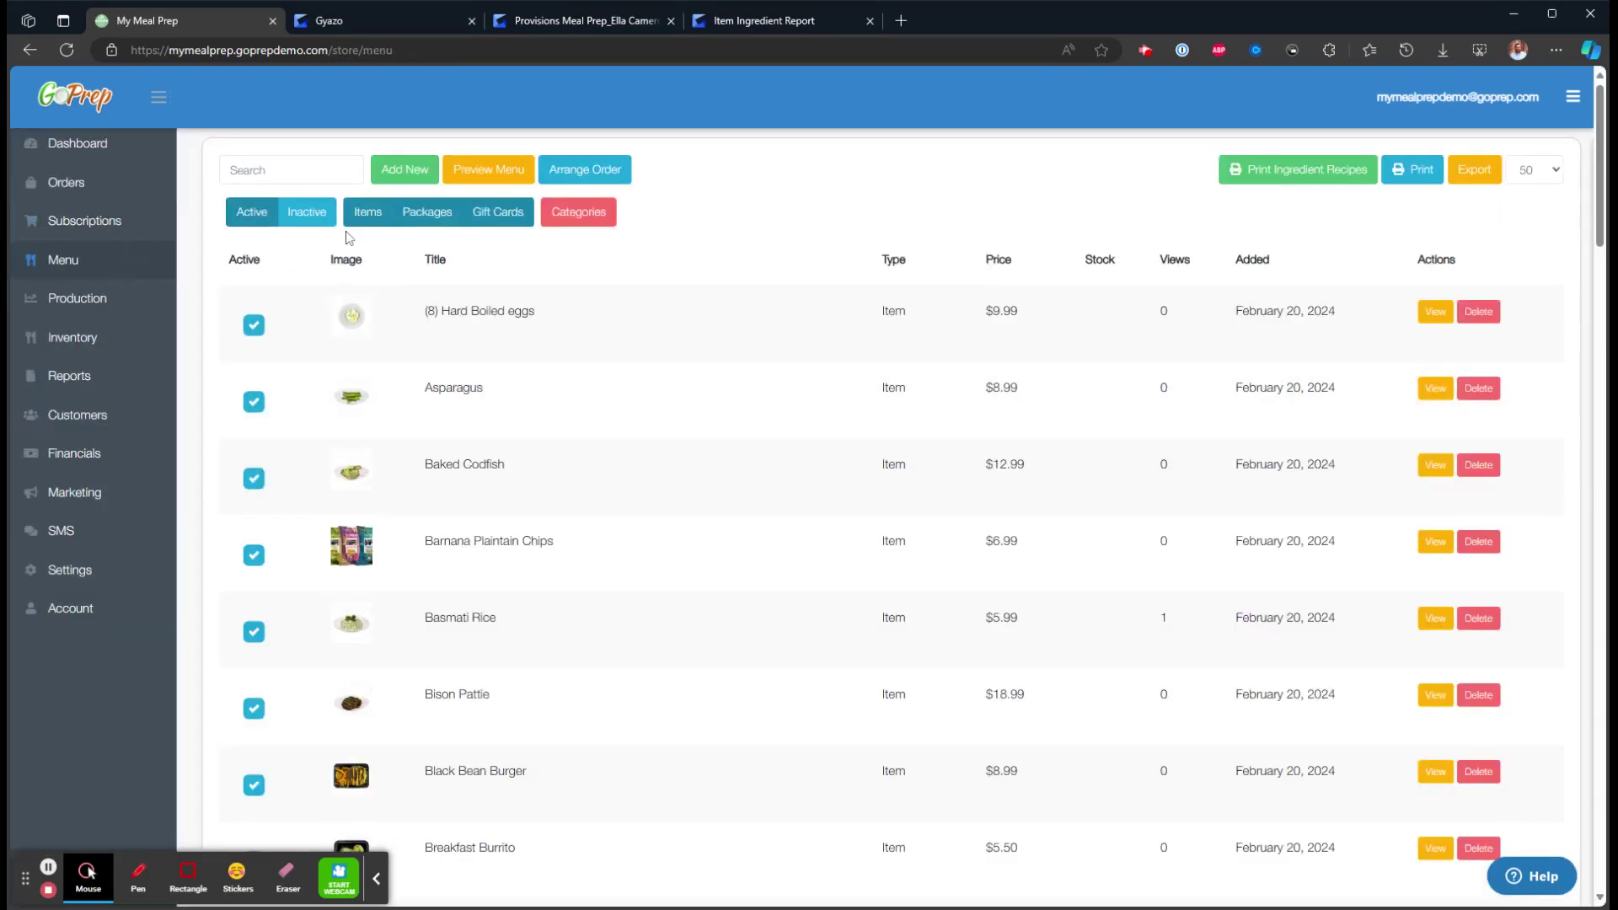
left_click(282, 170)
key("ctrl+v")
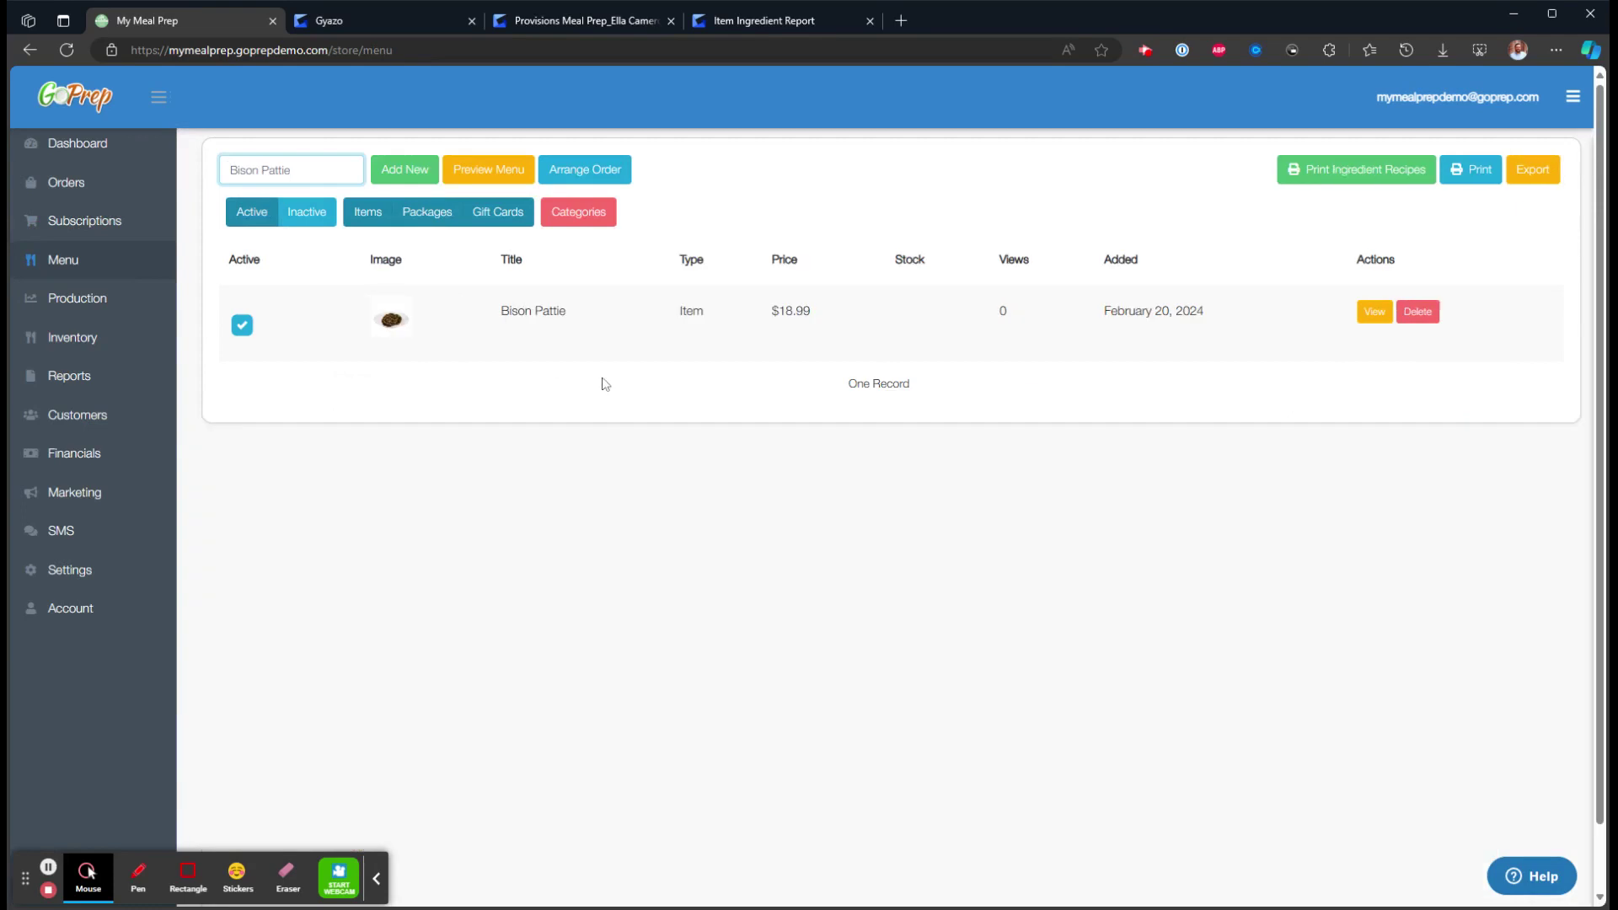
Deactivate Bison Pattie and replace it with Beef Pattie in both subscriptions and packages
left_click(242, 325)
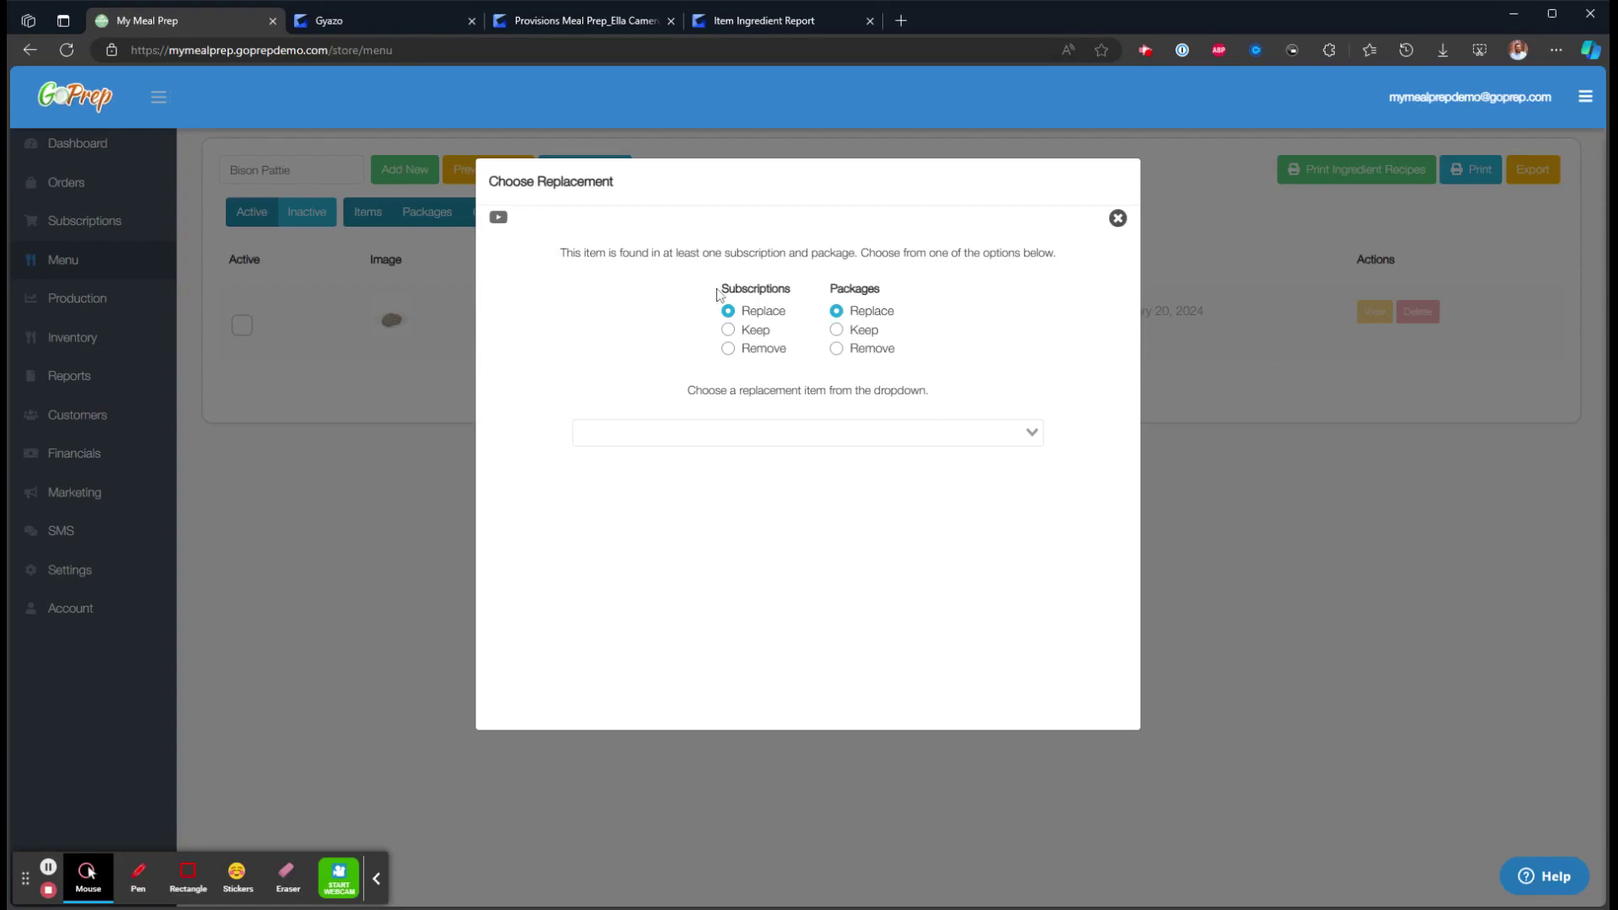
left_click_drag(718, 293, 807, 303)
double_click(846, 293)
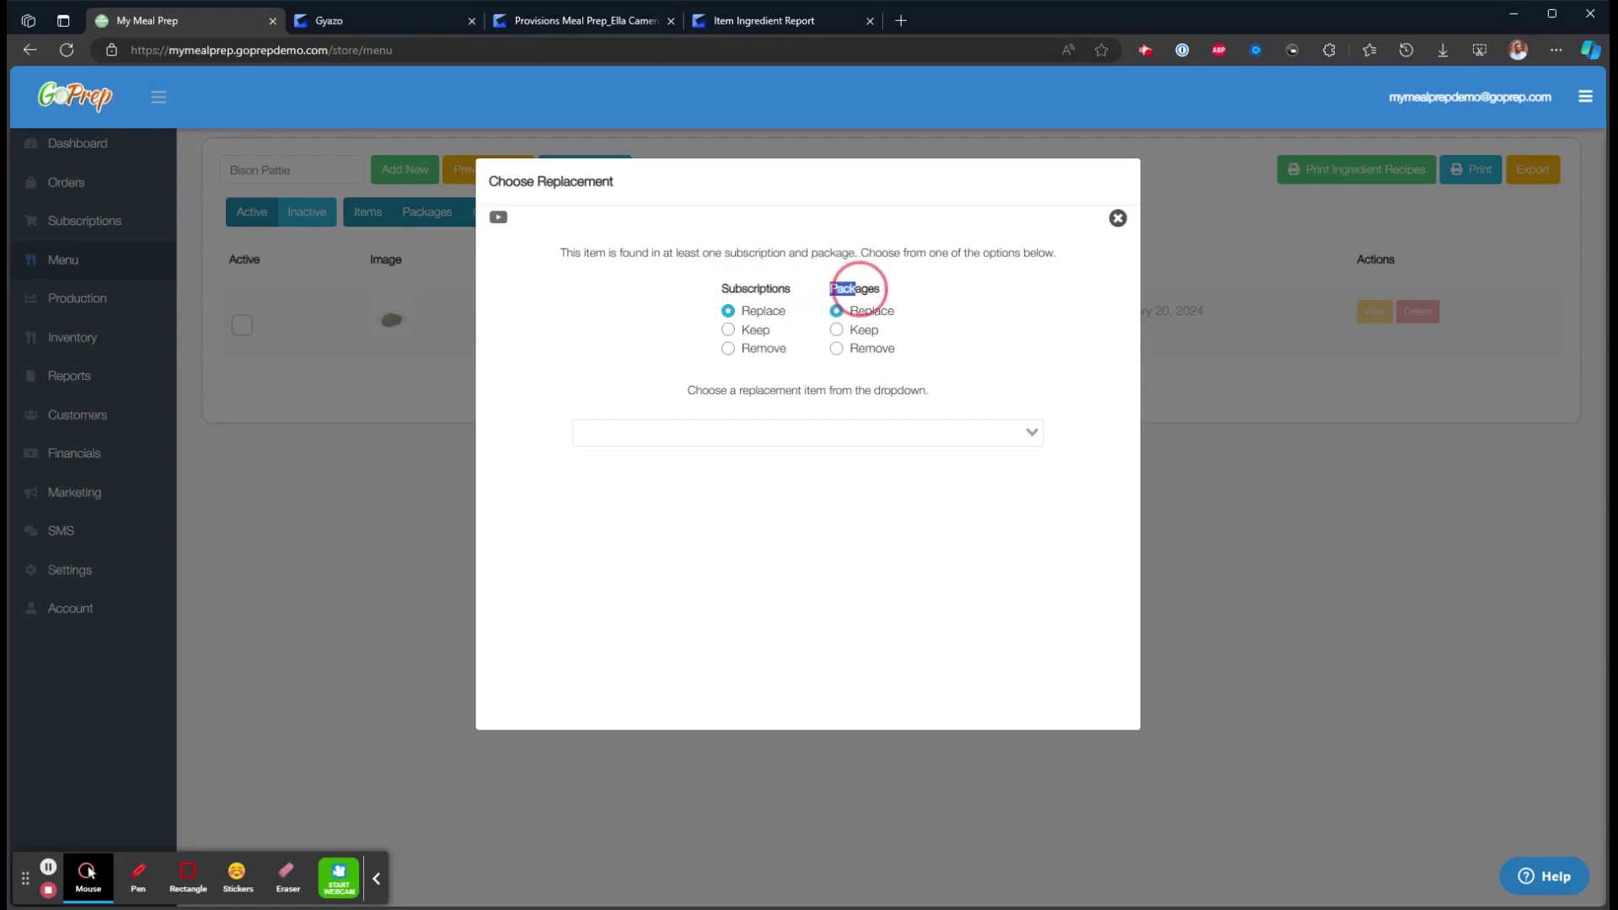
left_click(948, 290)
type("patt")
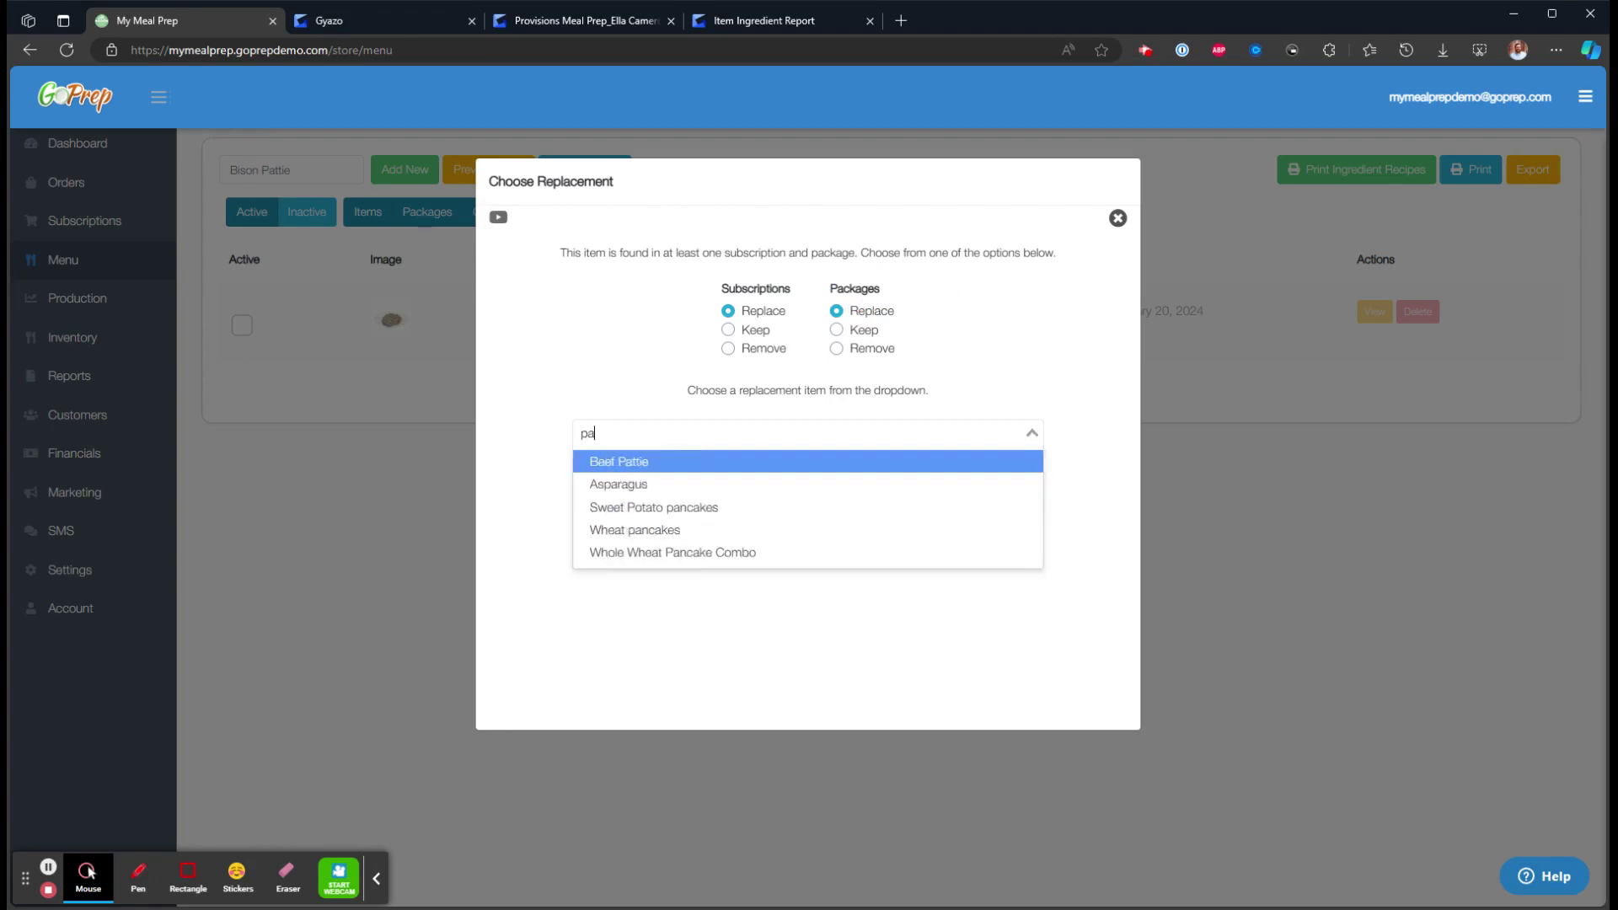
left_click(636, 461)
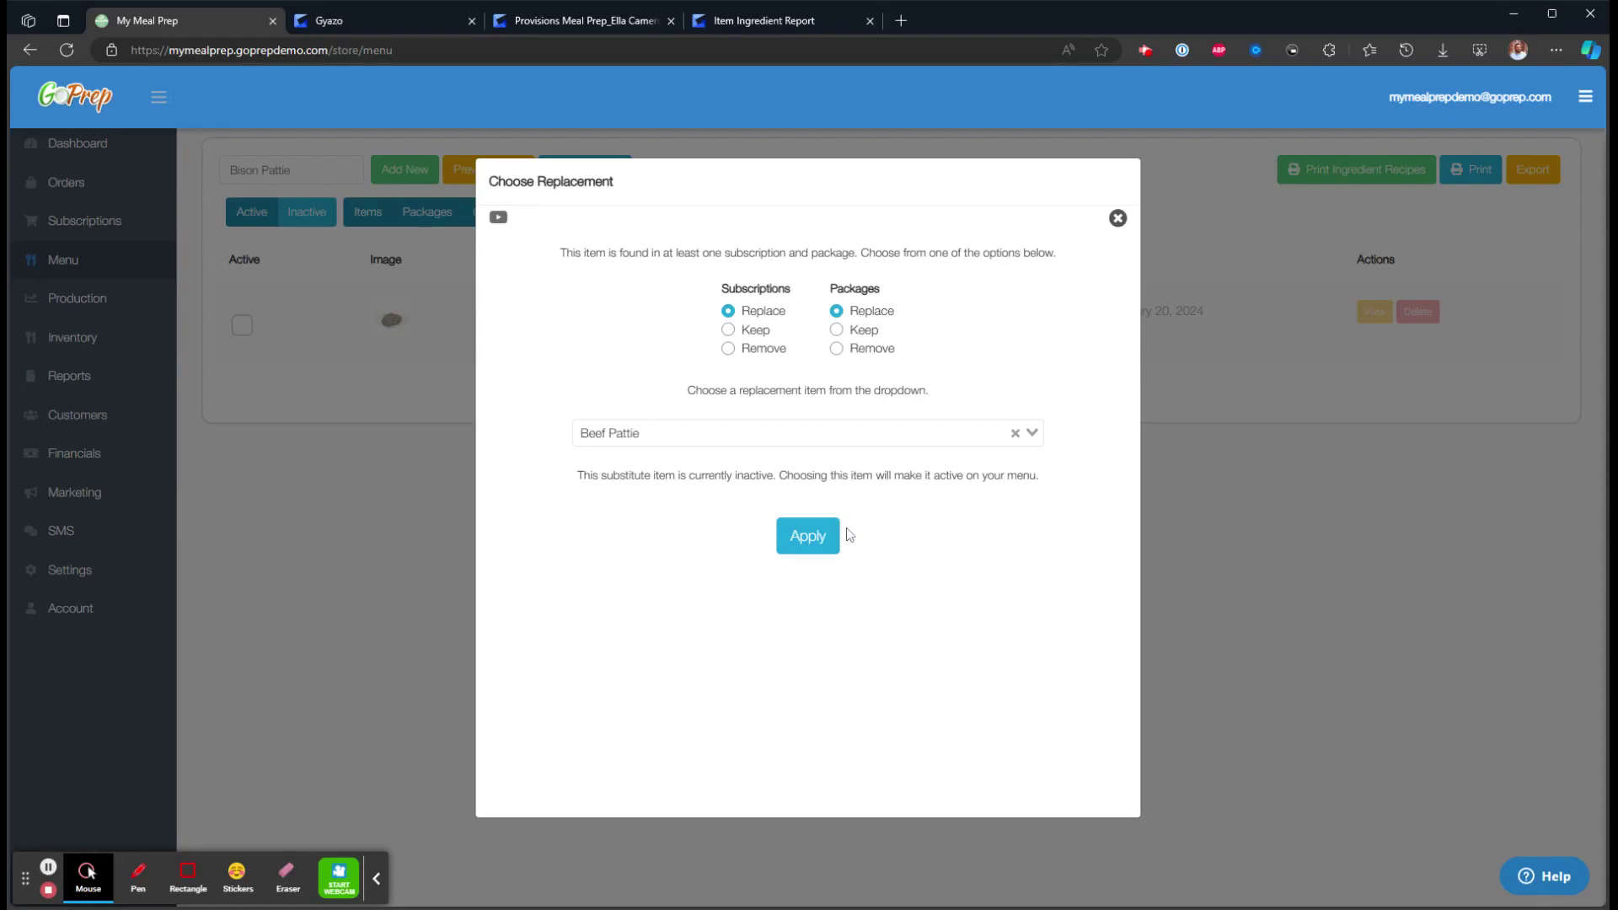
left_click(808, 536)
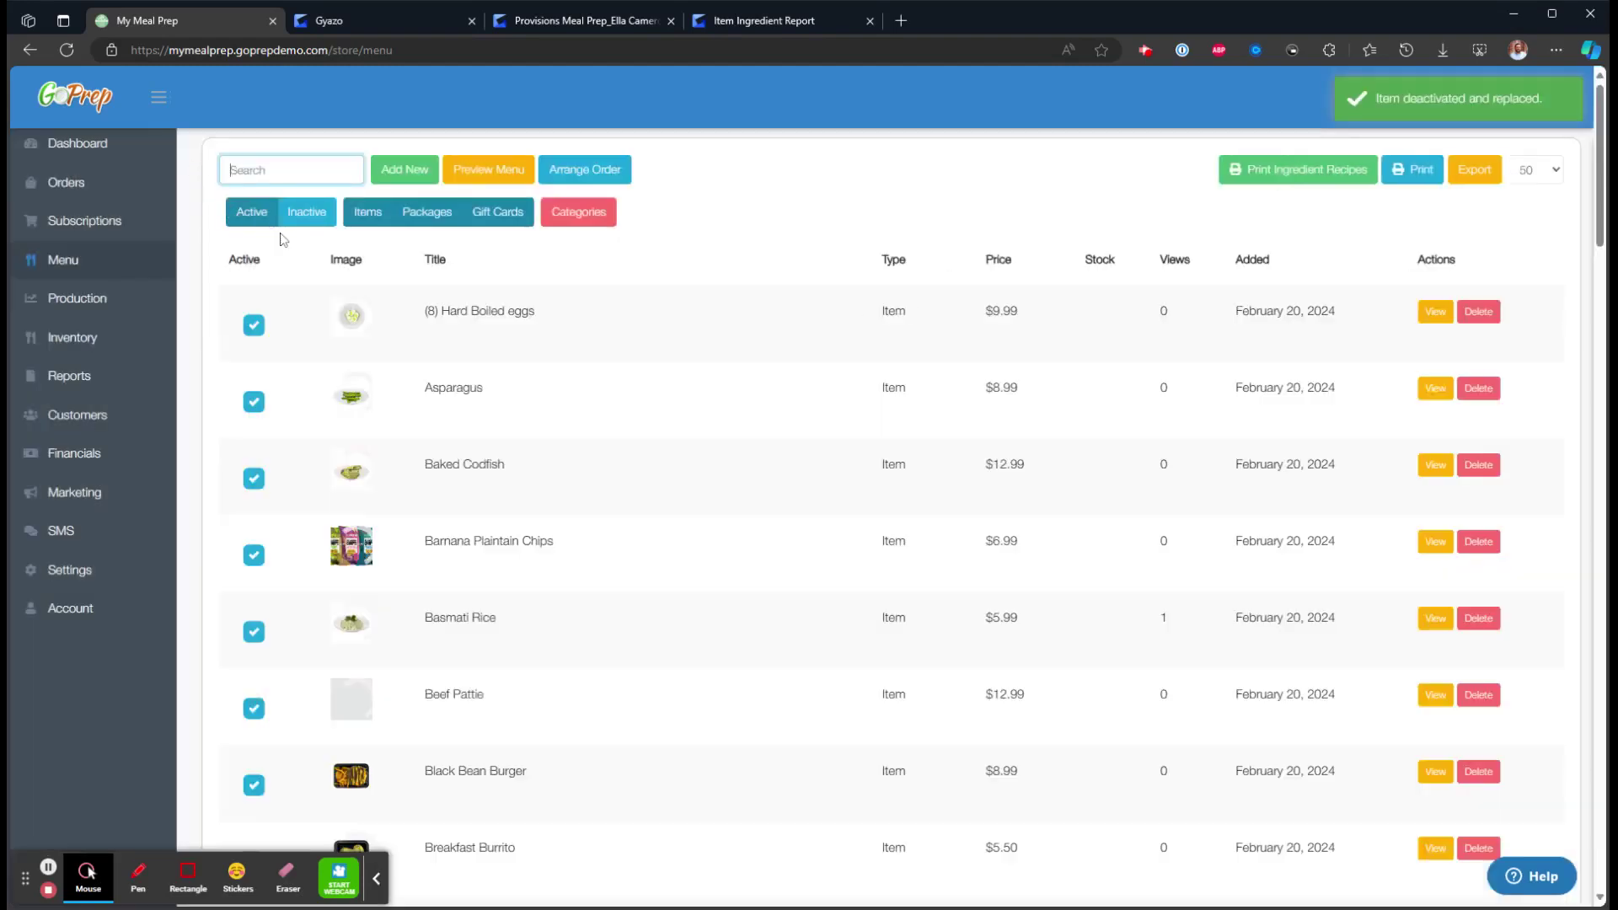
Check Beef Pattie in the active menu list and in the first weekly subscription's items
scroll(573, 510, "down", 1)
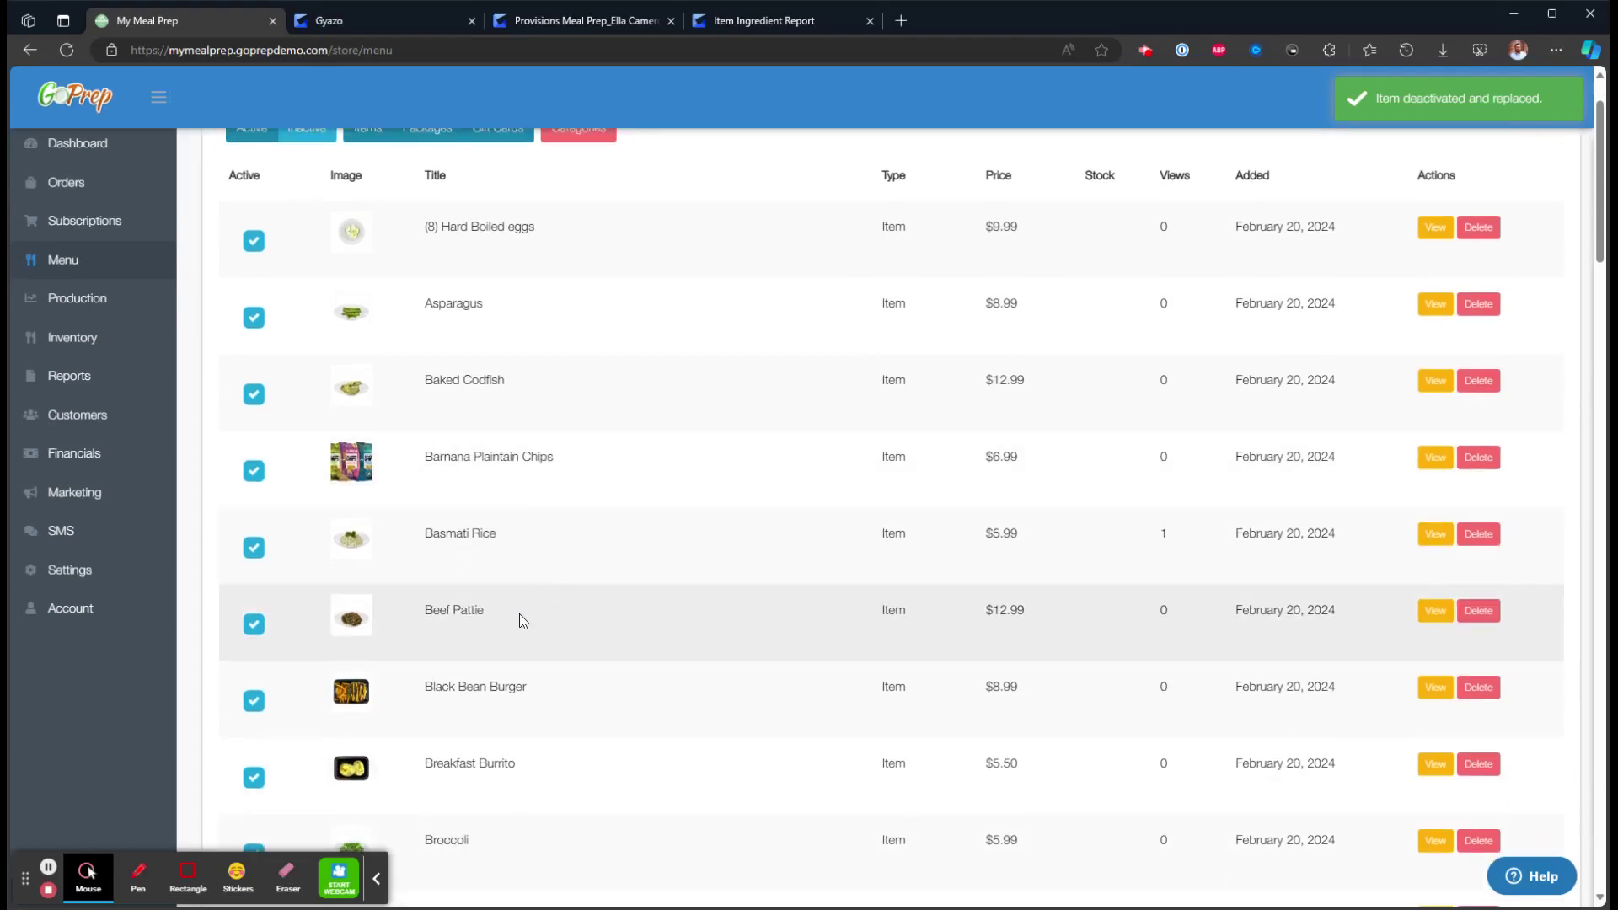
left_click_drag(527, 619, 426, 614)
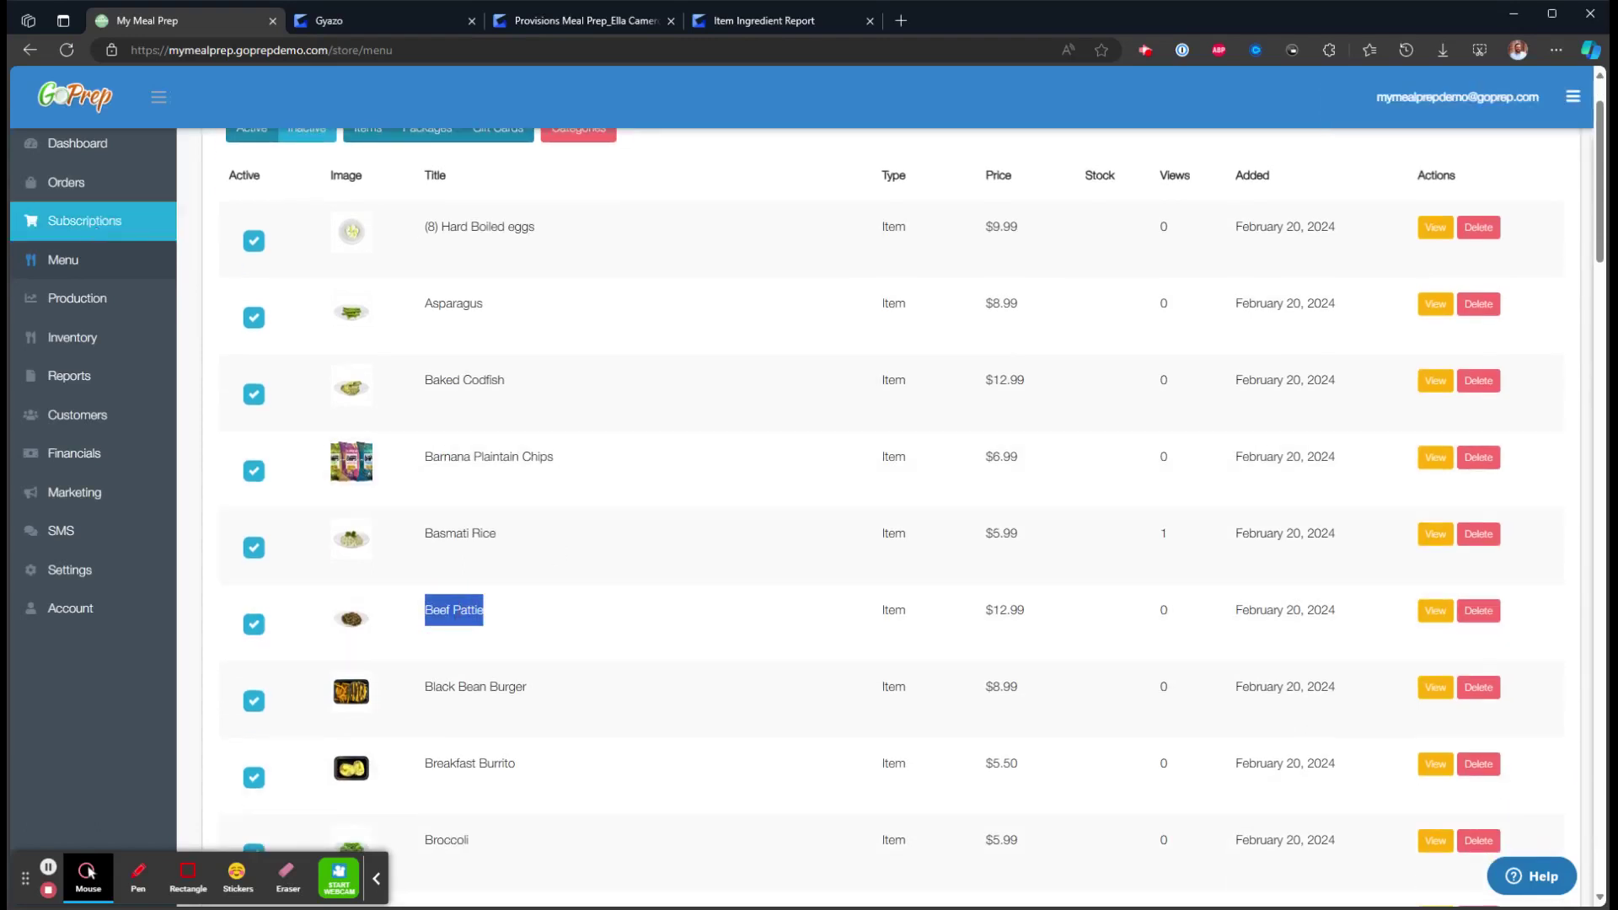
left_click(94, 231)
left_click(636, 298)
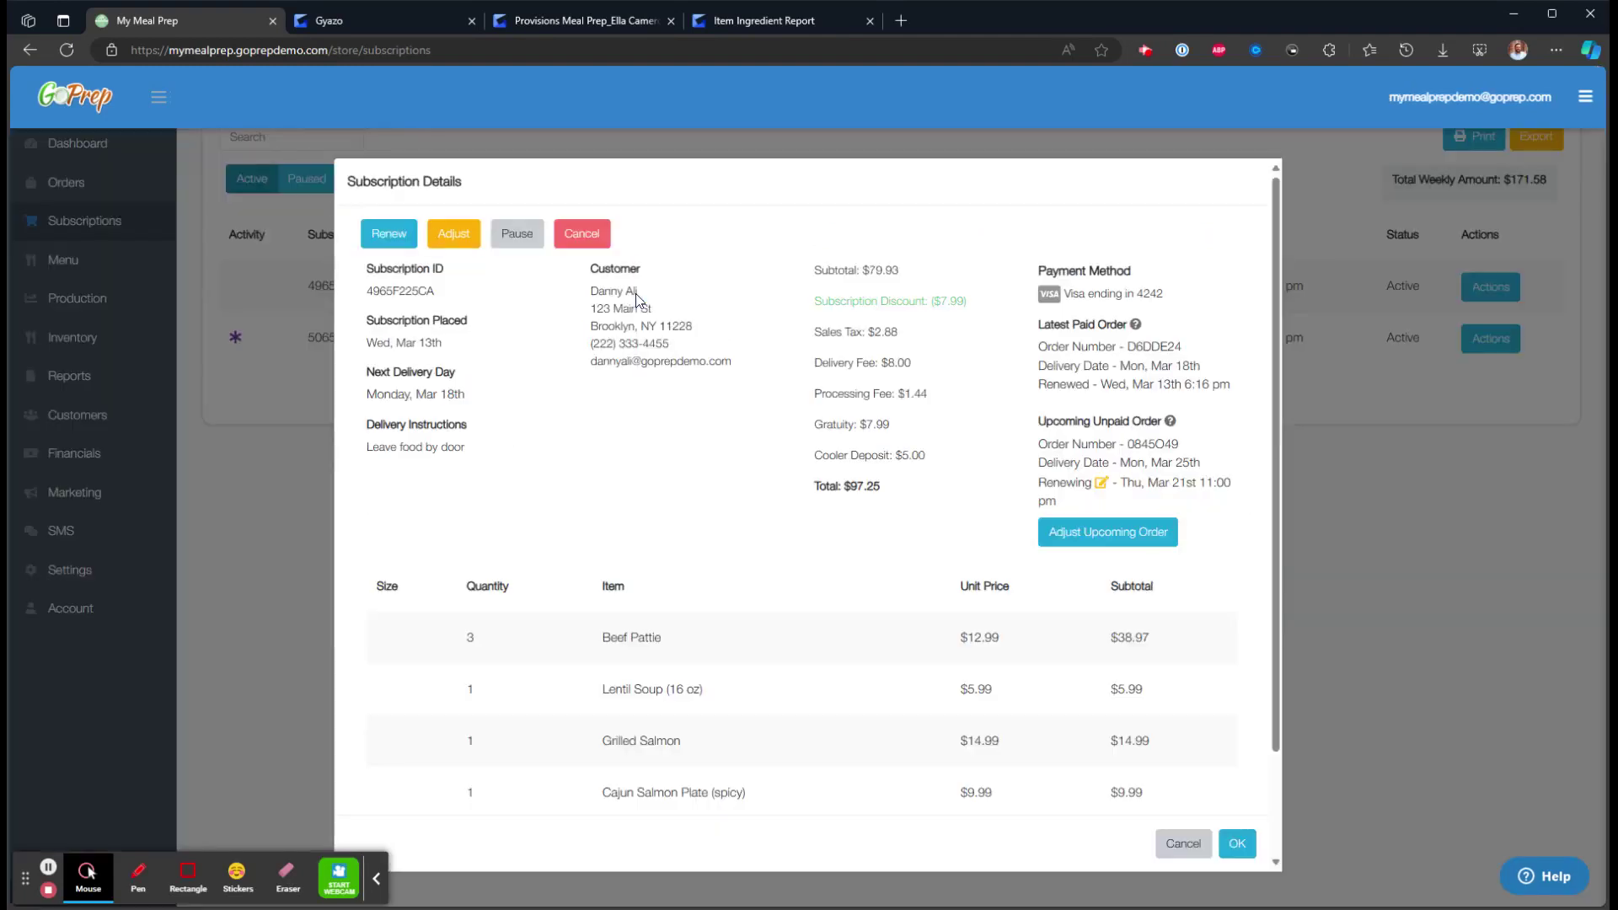
scroll(607, 462, "down", 2)
left_click_drag(680, 513, 601, 517)
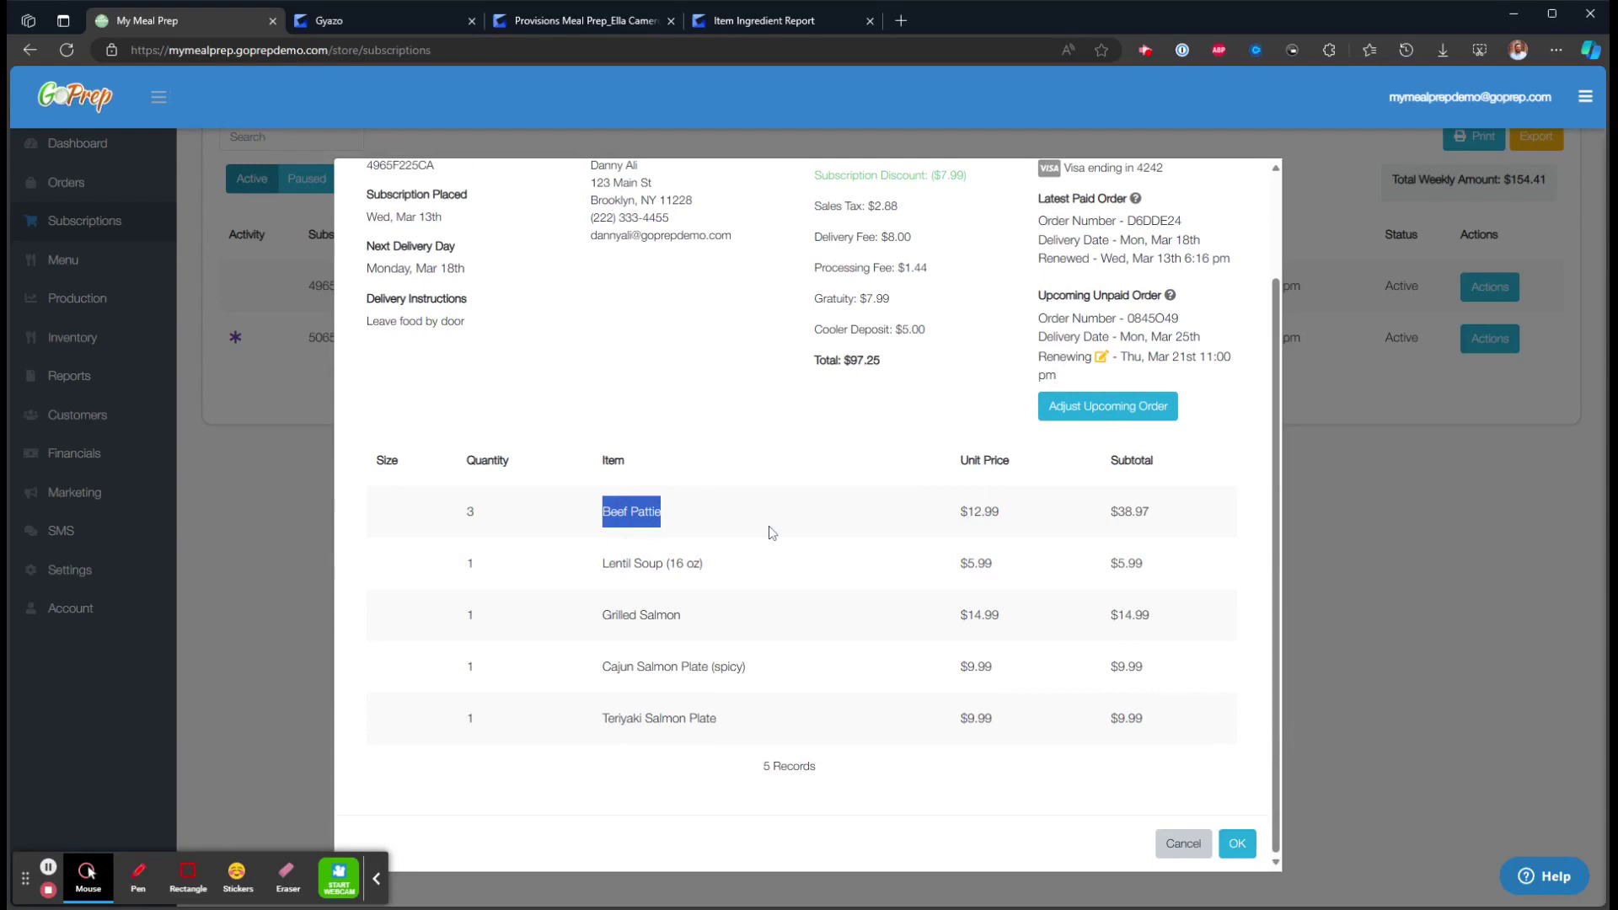
Review the subscription's upcoming renewal date and its full item list, closing the details when done
scroll(805, 506, "up", 1)
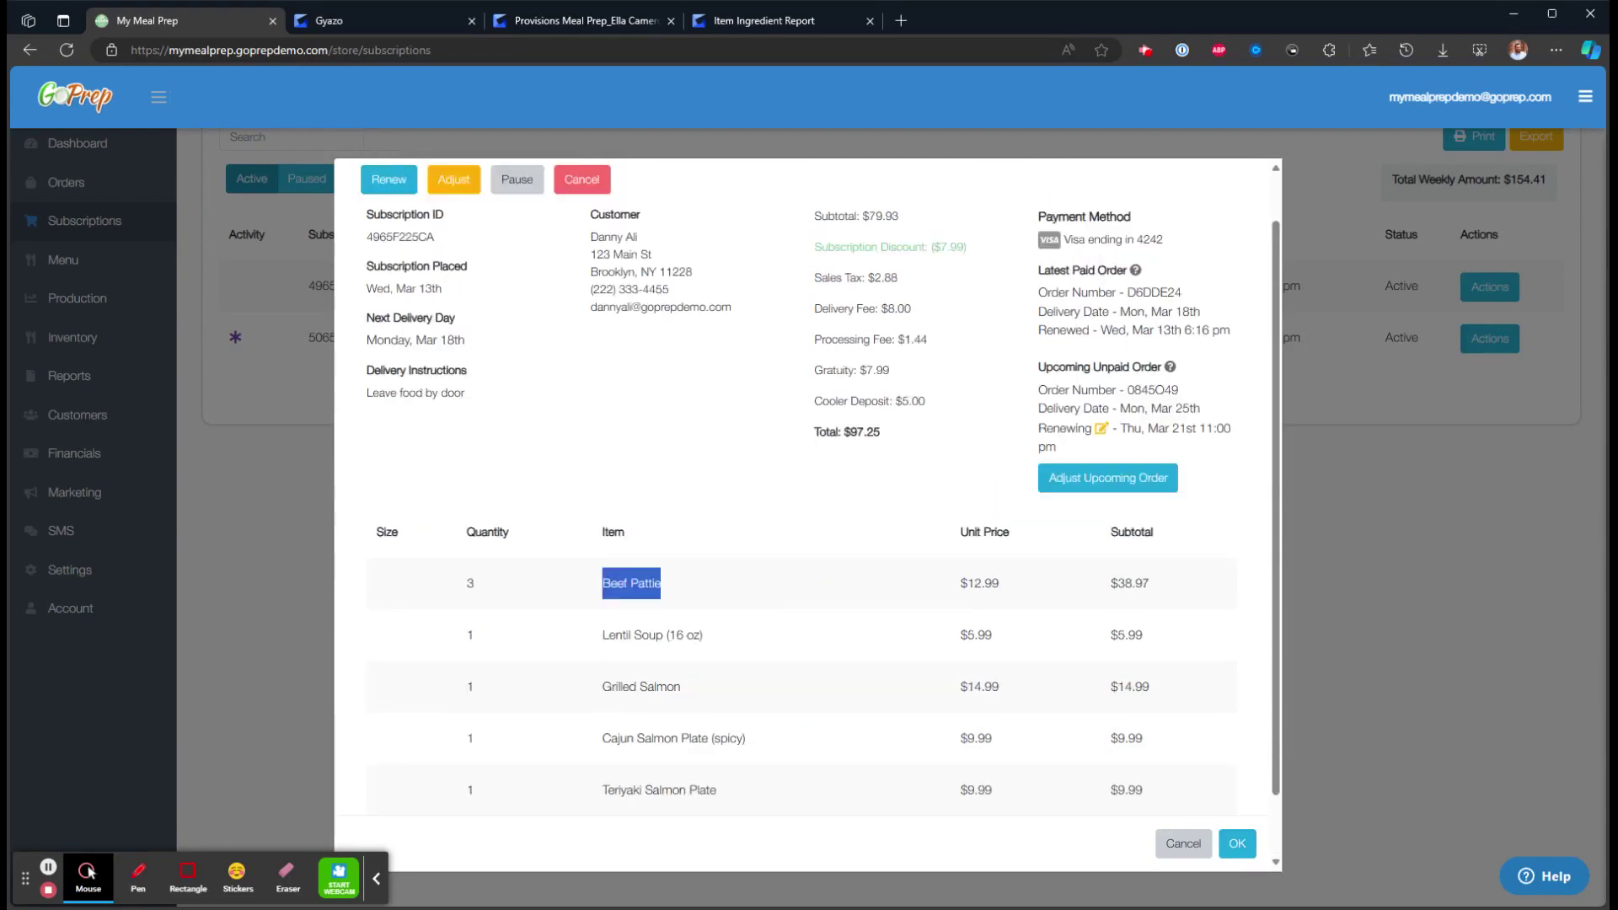
left_click_drag(1053, 451, 1036, 432)
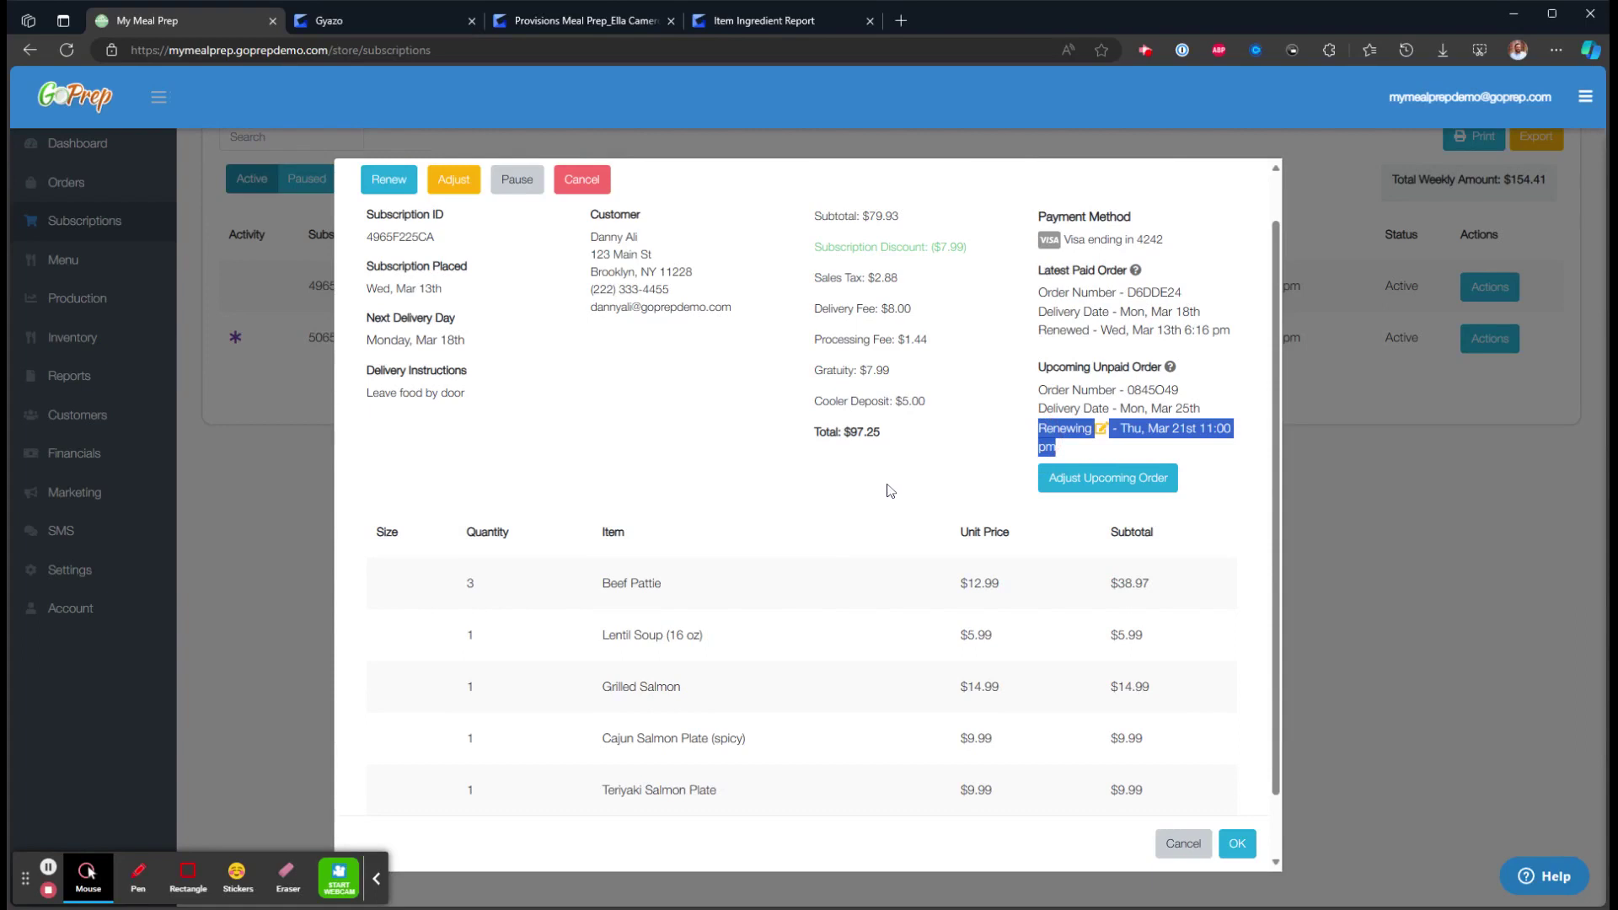
scroll(589, 506, "down", 2)
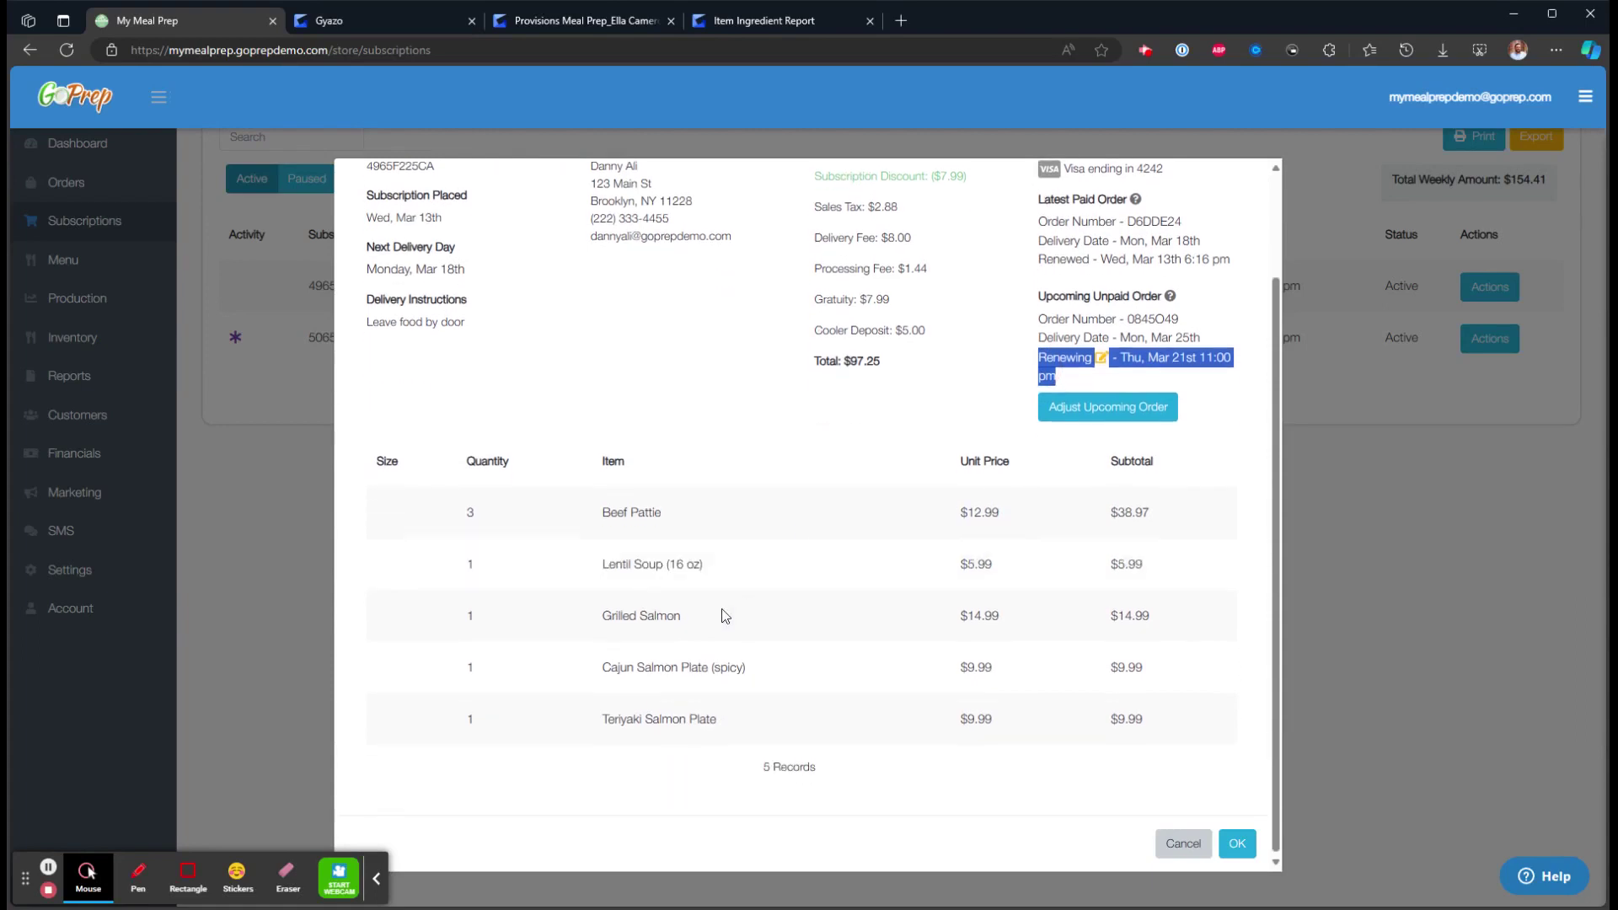
left_click_drag(594, 505, 768, 708)
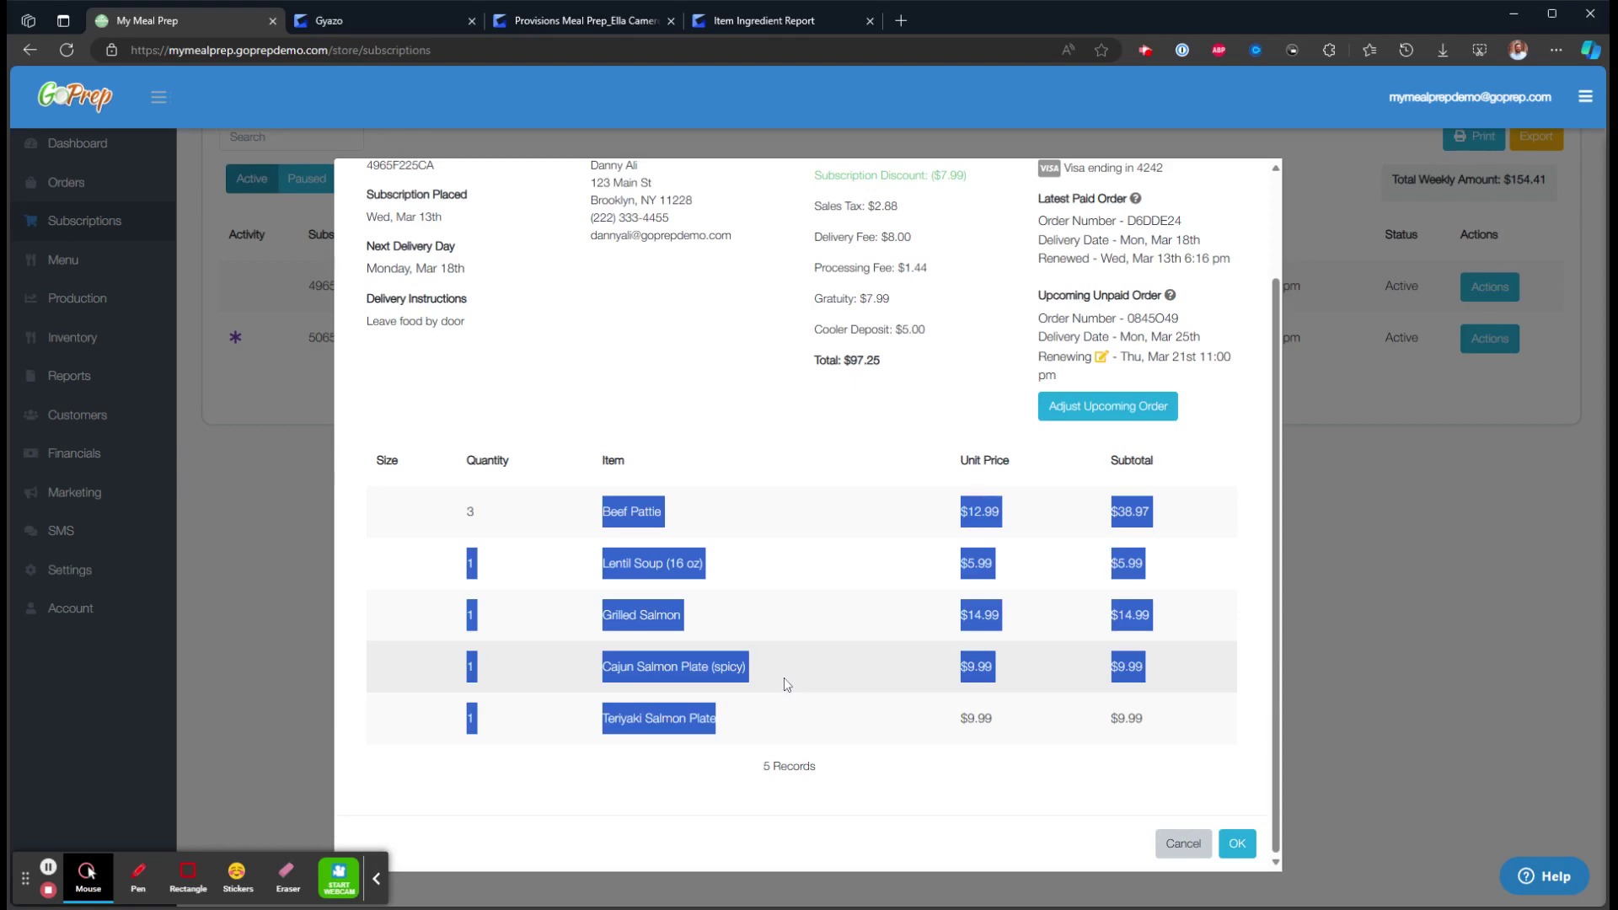
key("Escape")
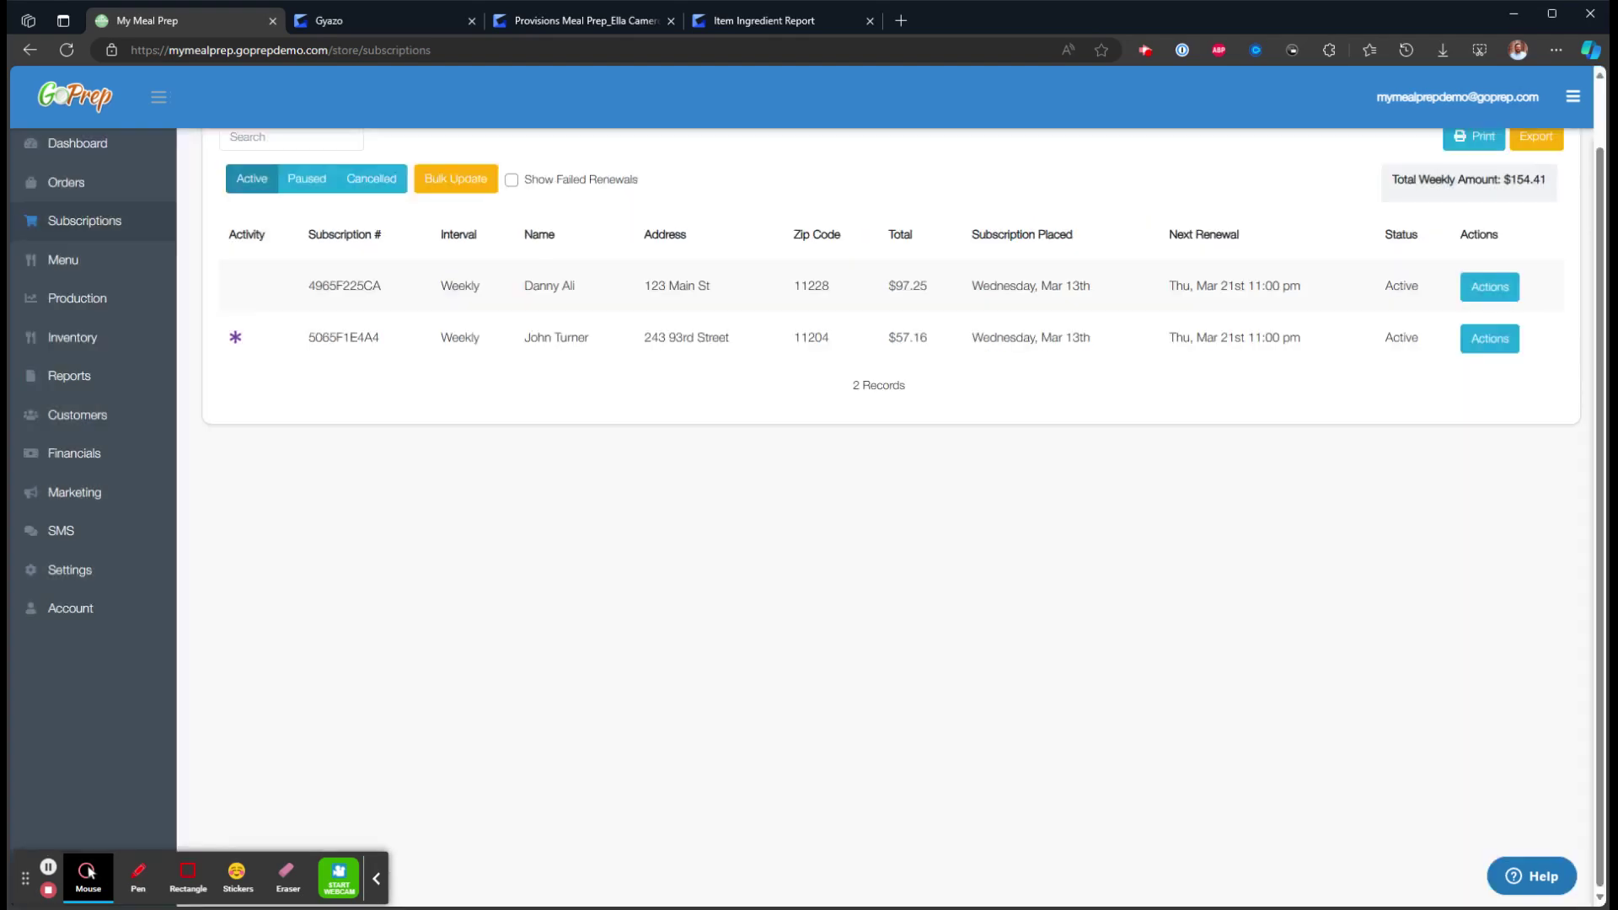
Open the Beef Pattie menu item's ingredients and remove all the existing ones
left_click(134, 270)
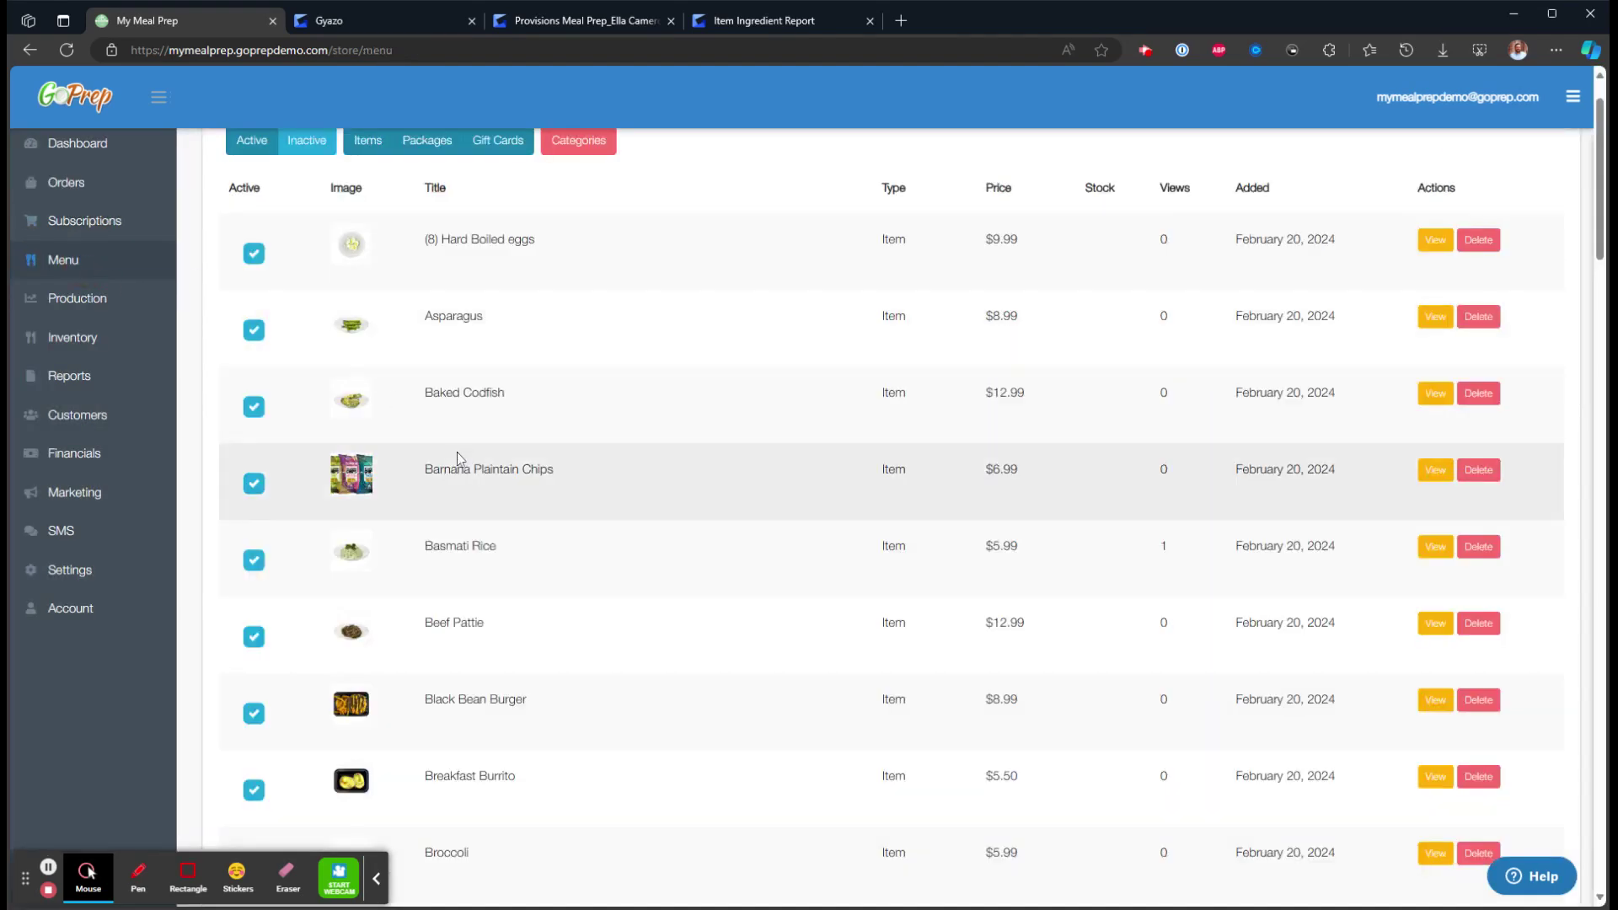
scroll(457, 457, "down", 1)
left_click(535, 549)
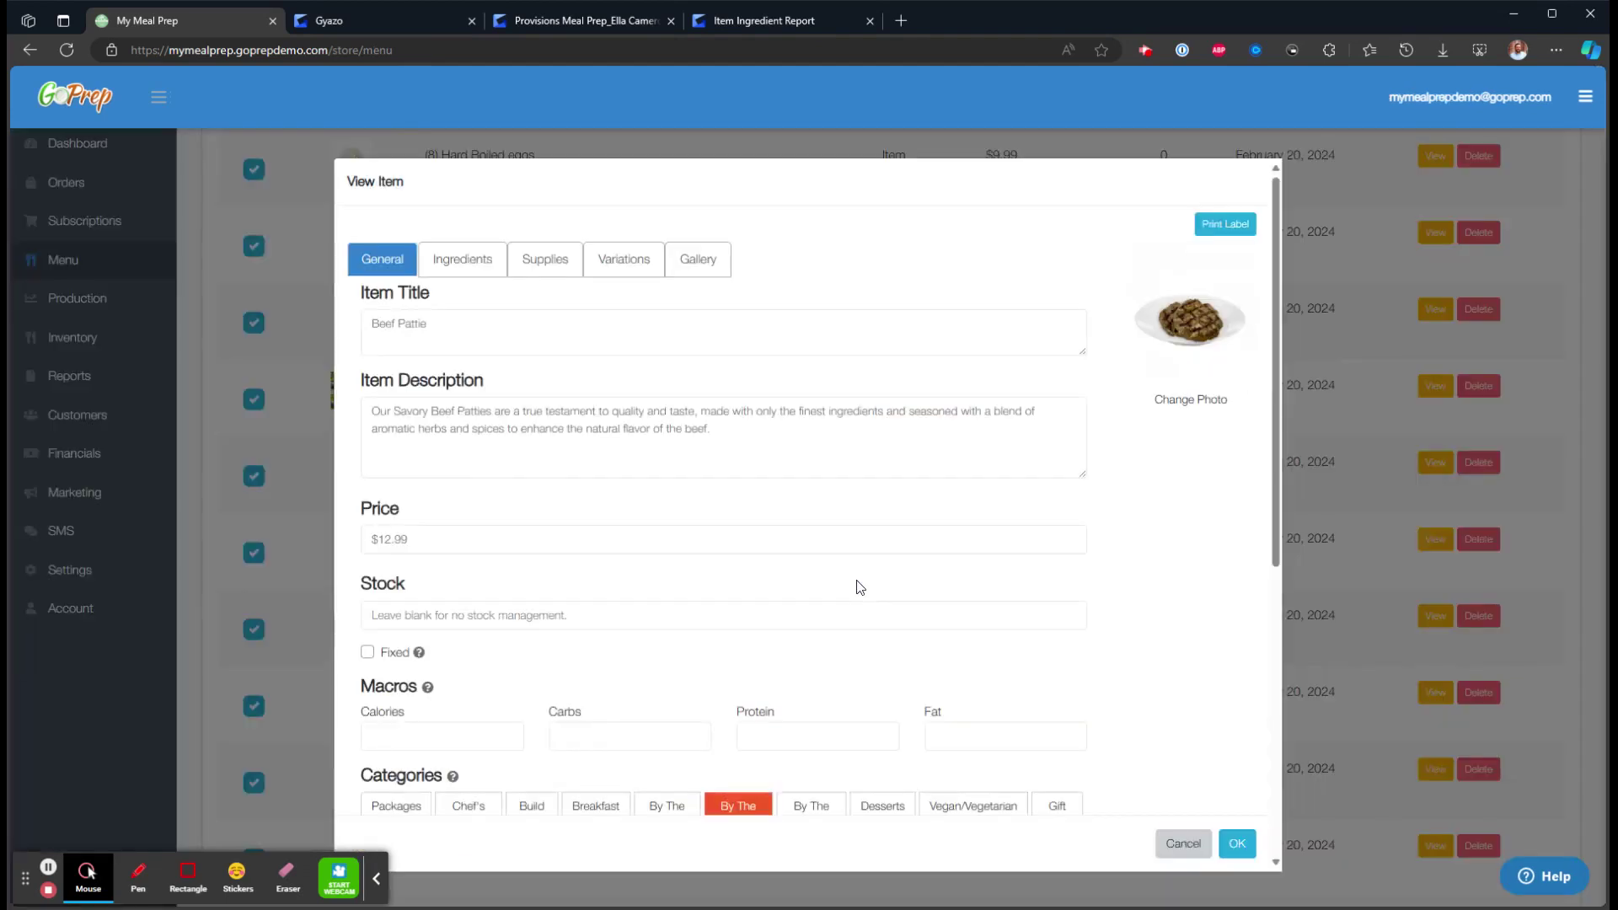
left_click(459, 267)
scroll(653, 426, "down", 3)
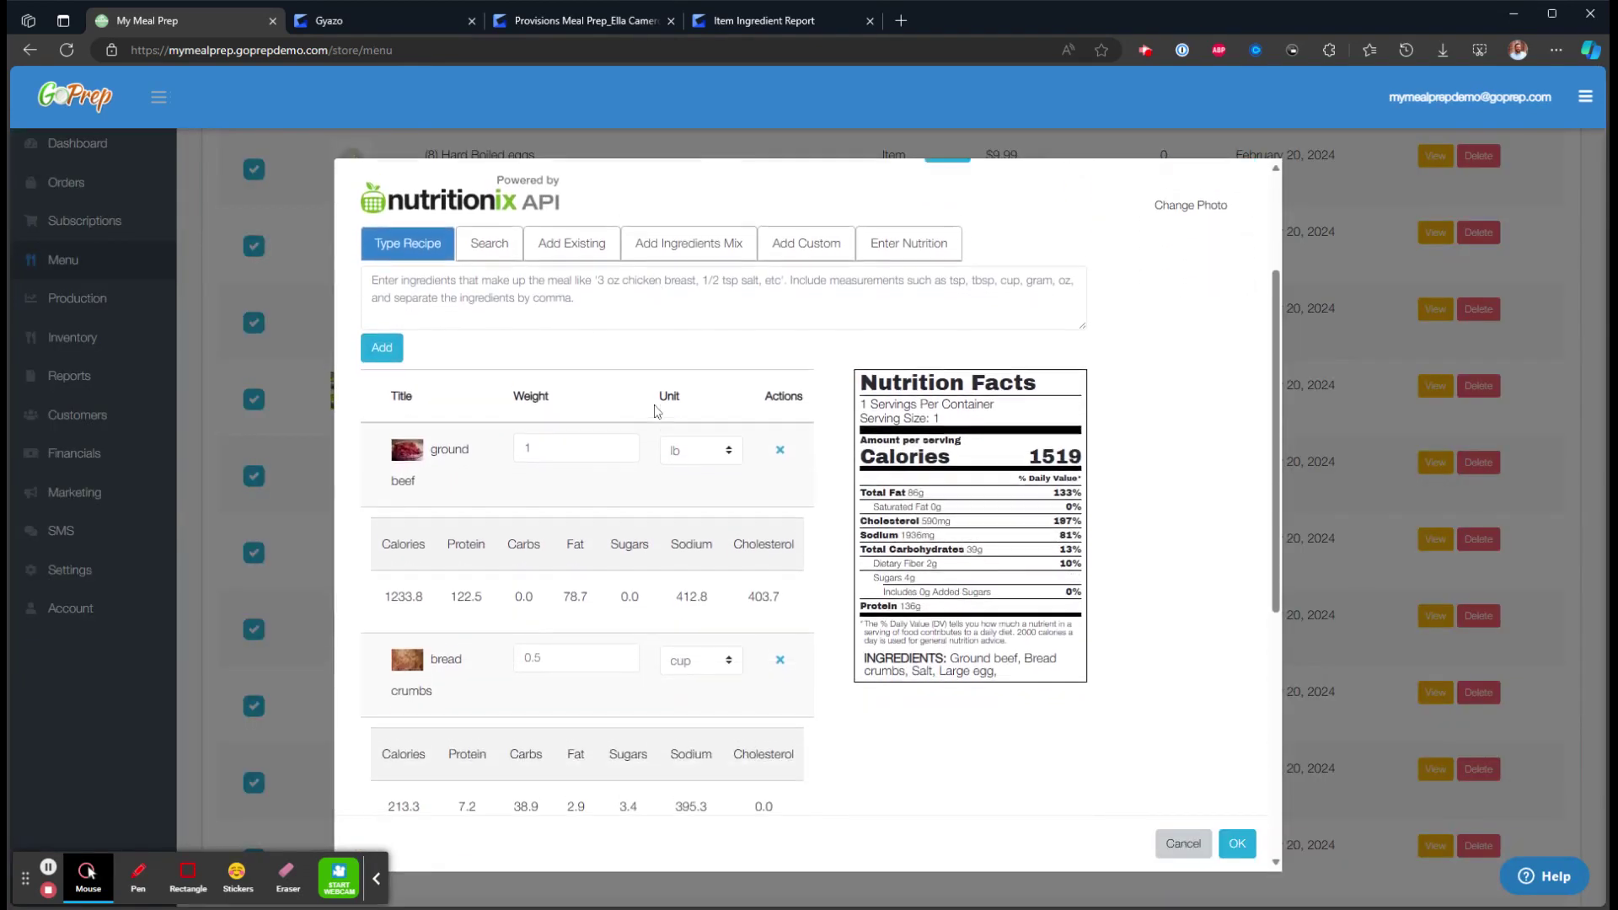
left_click(783, 433)
left_click(784, 433)
left_click(783, 433)
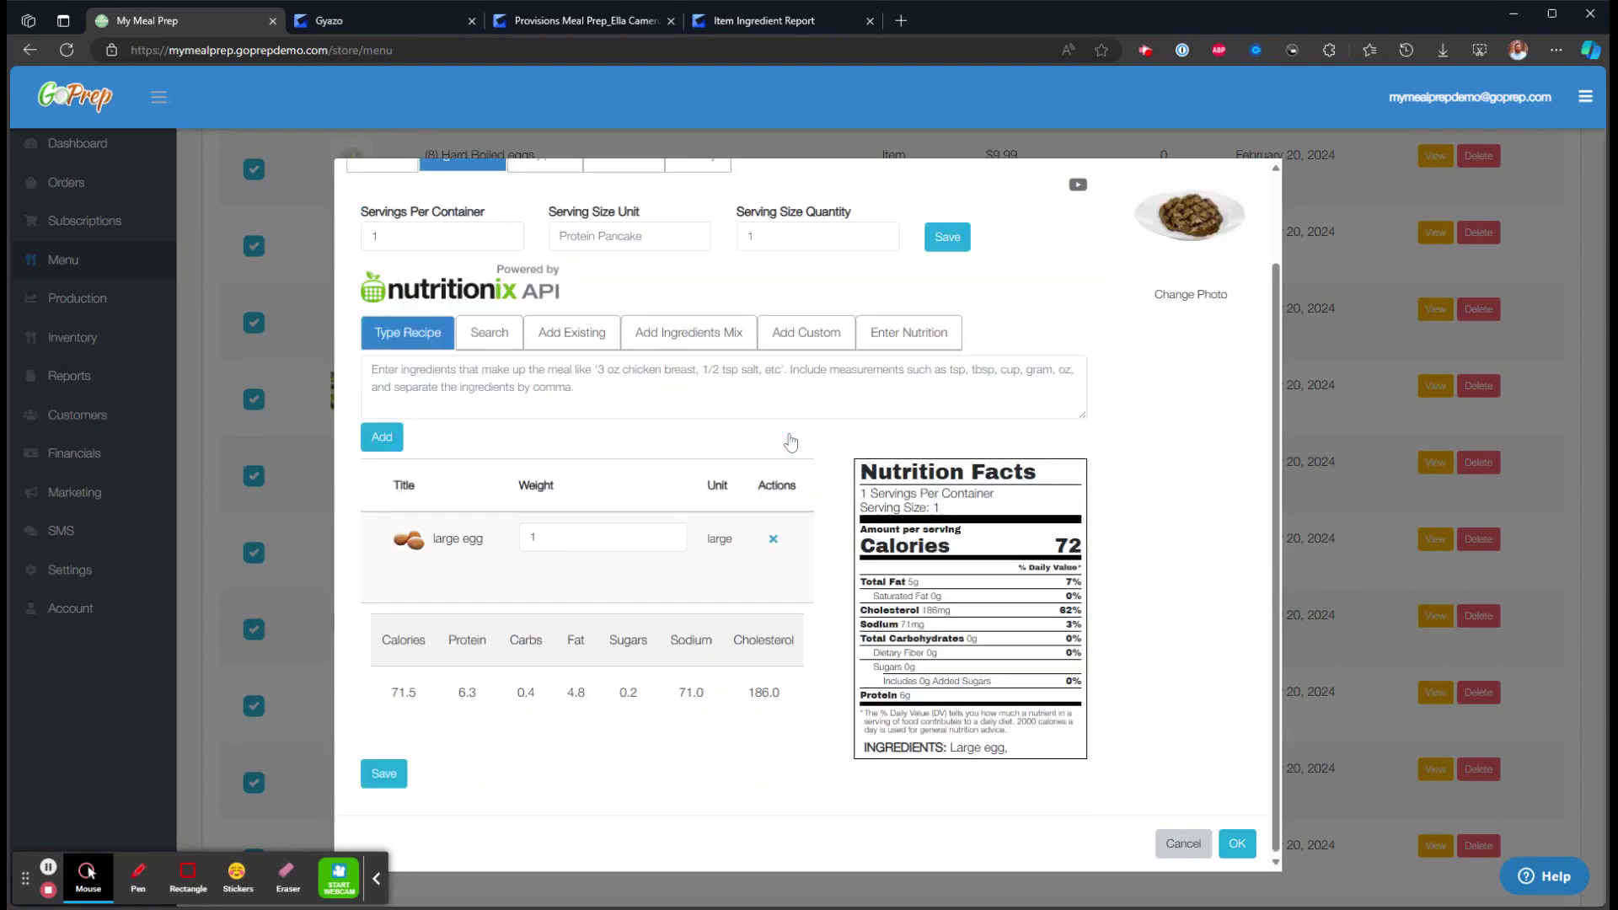
left_click(782, 539)
Enter a recipe of 8 oz ground beef, 1 oz white onion and 1 whole egg, and add its ingredients to the Beef Pattie
left_click(485, 379)
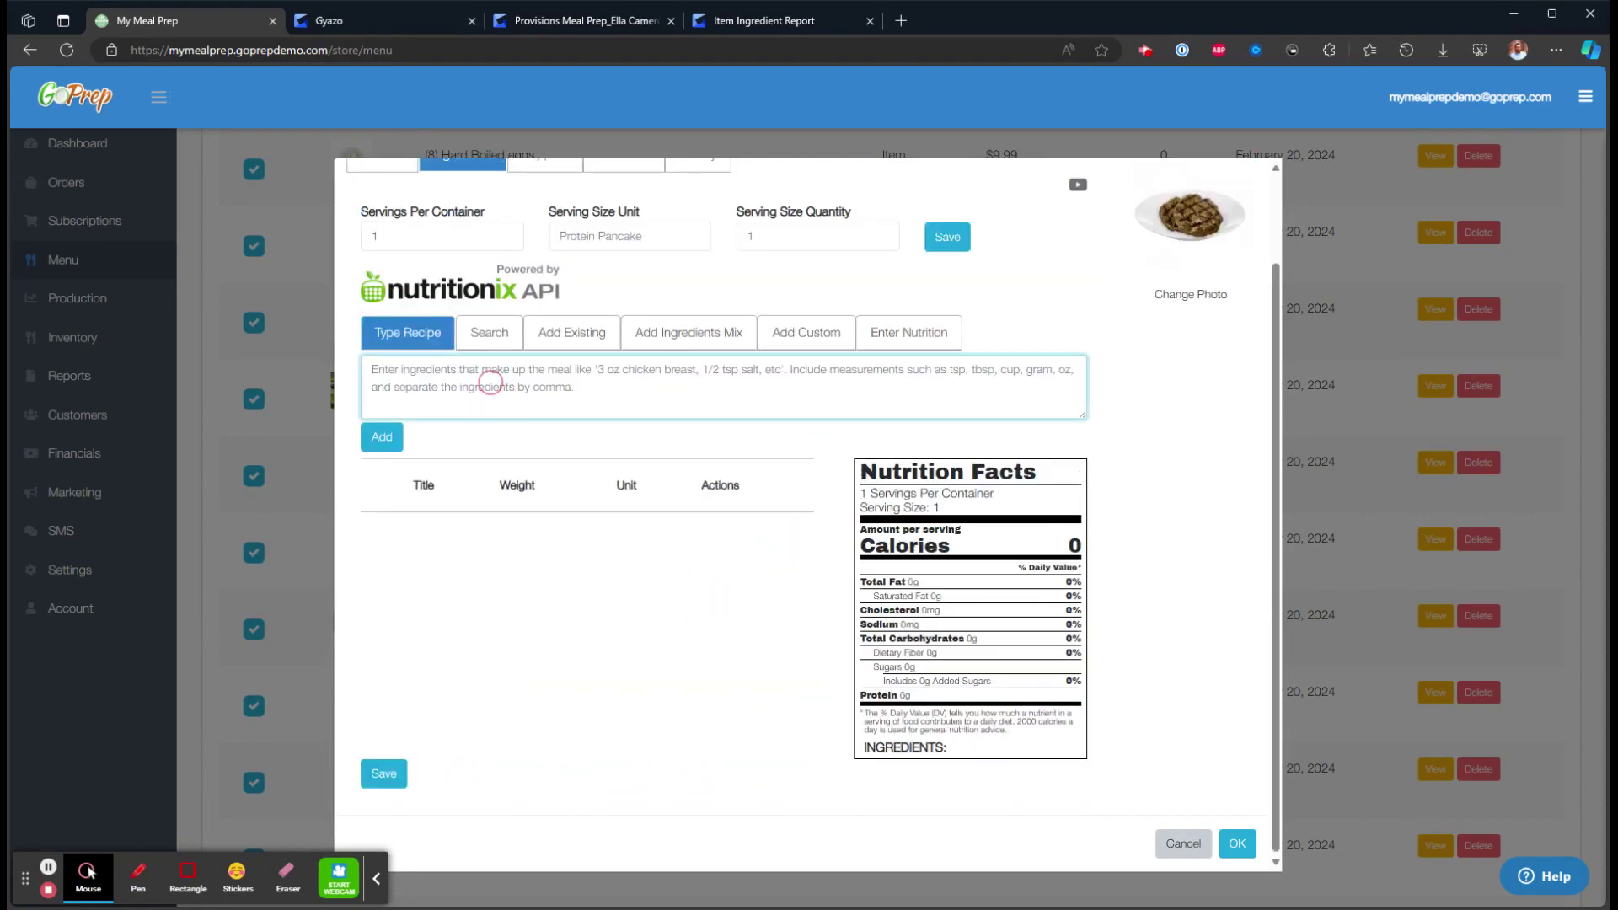
type("8 oz ground beef 1 oz white onion 1 whole egg")
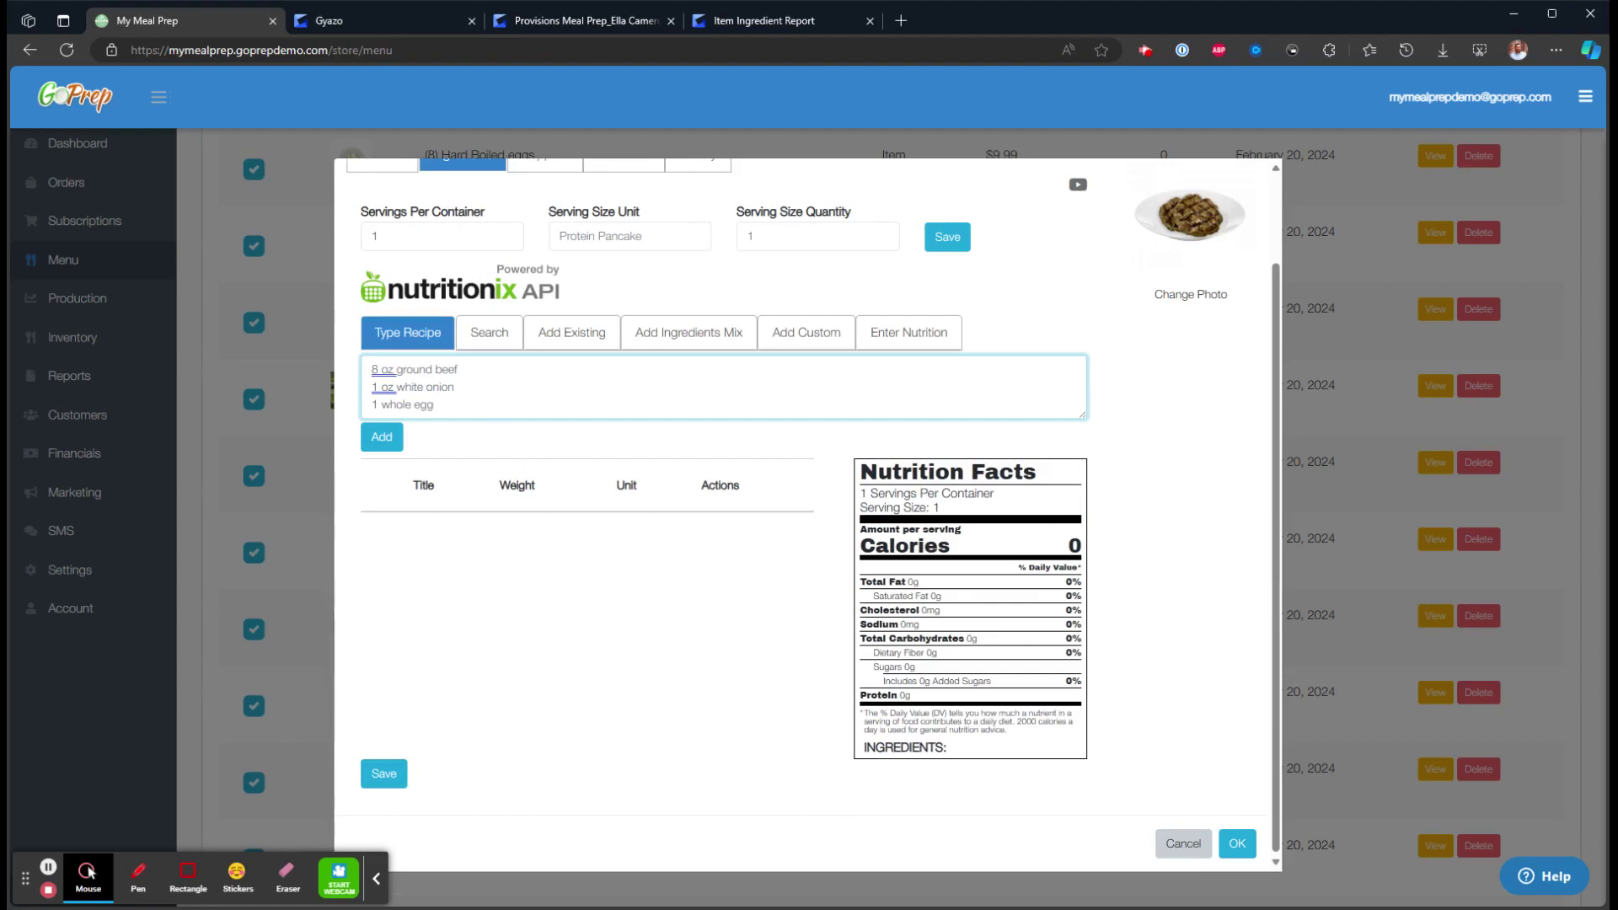
left_click_drag(459, 371, 341, 377)
left_click(458, 388)
left_click(642, 460)
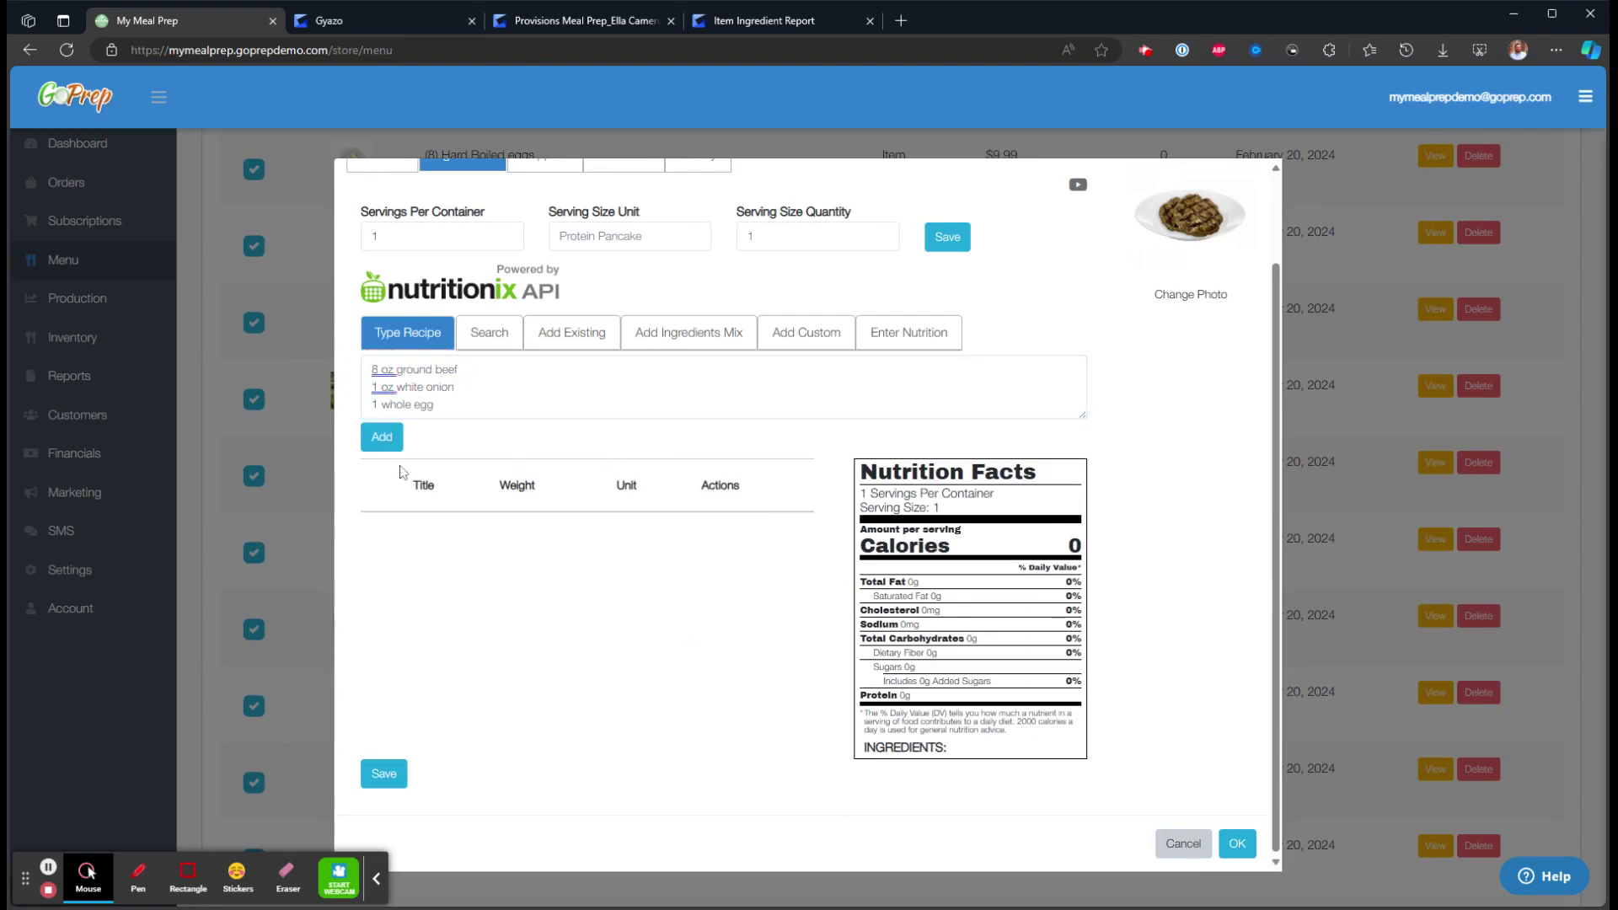
left_click(383, 437)
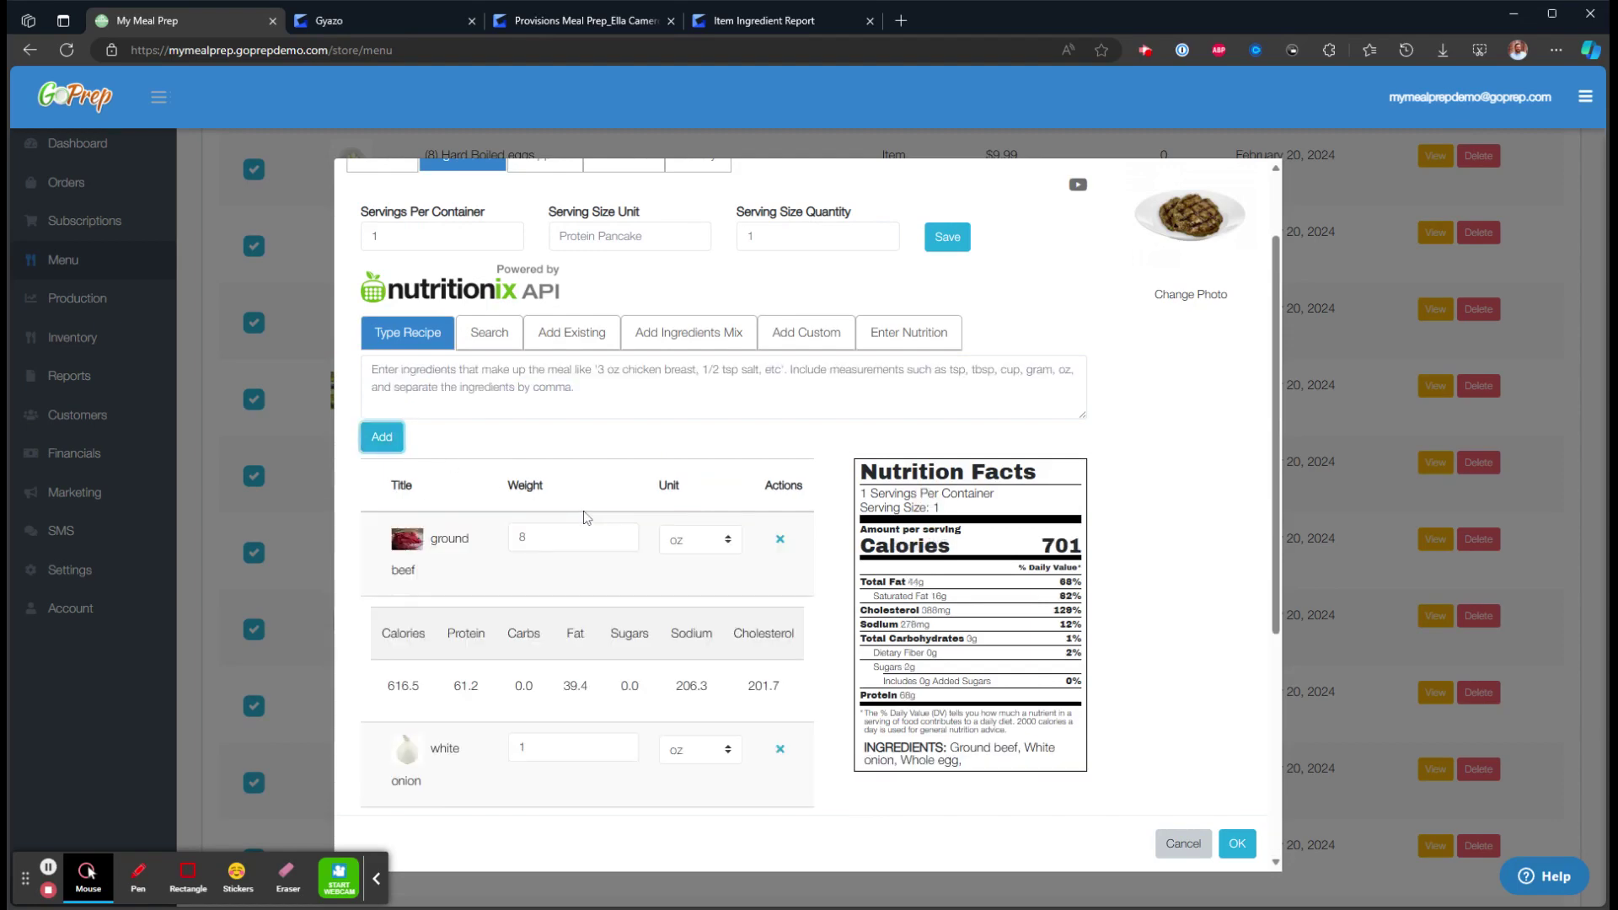
Review the added ingredients' nutrition values, the Nutrition Facts label and the form for adding a custom ingredient
scroll(501, 580, "down", 1)
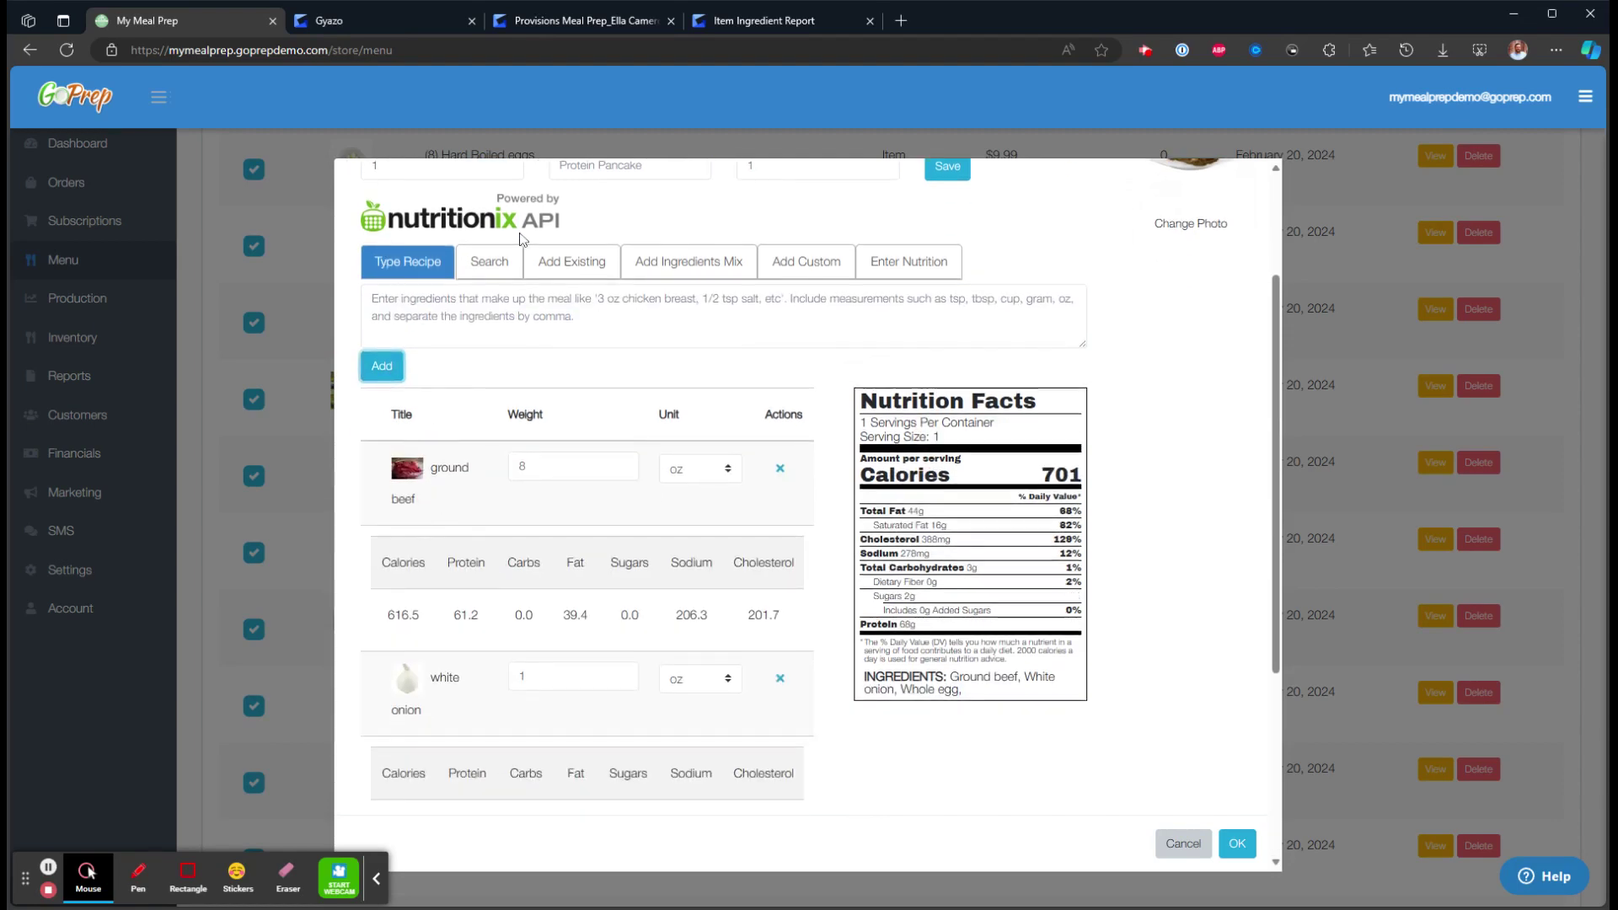
scroll(573, 528, "down", 1)
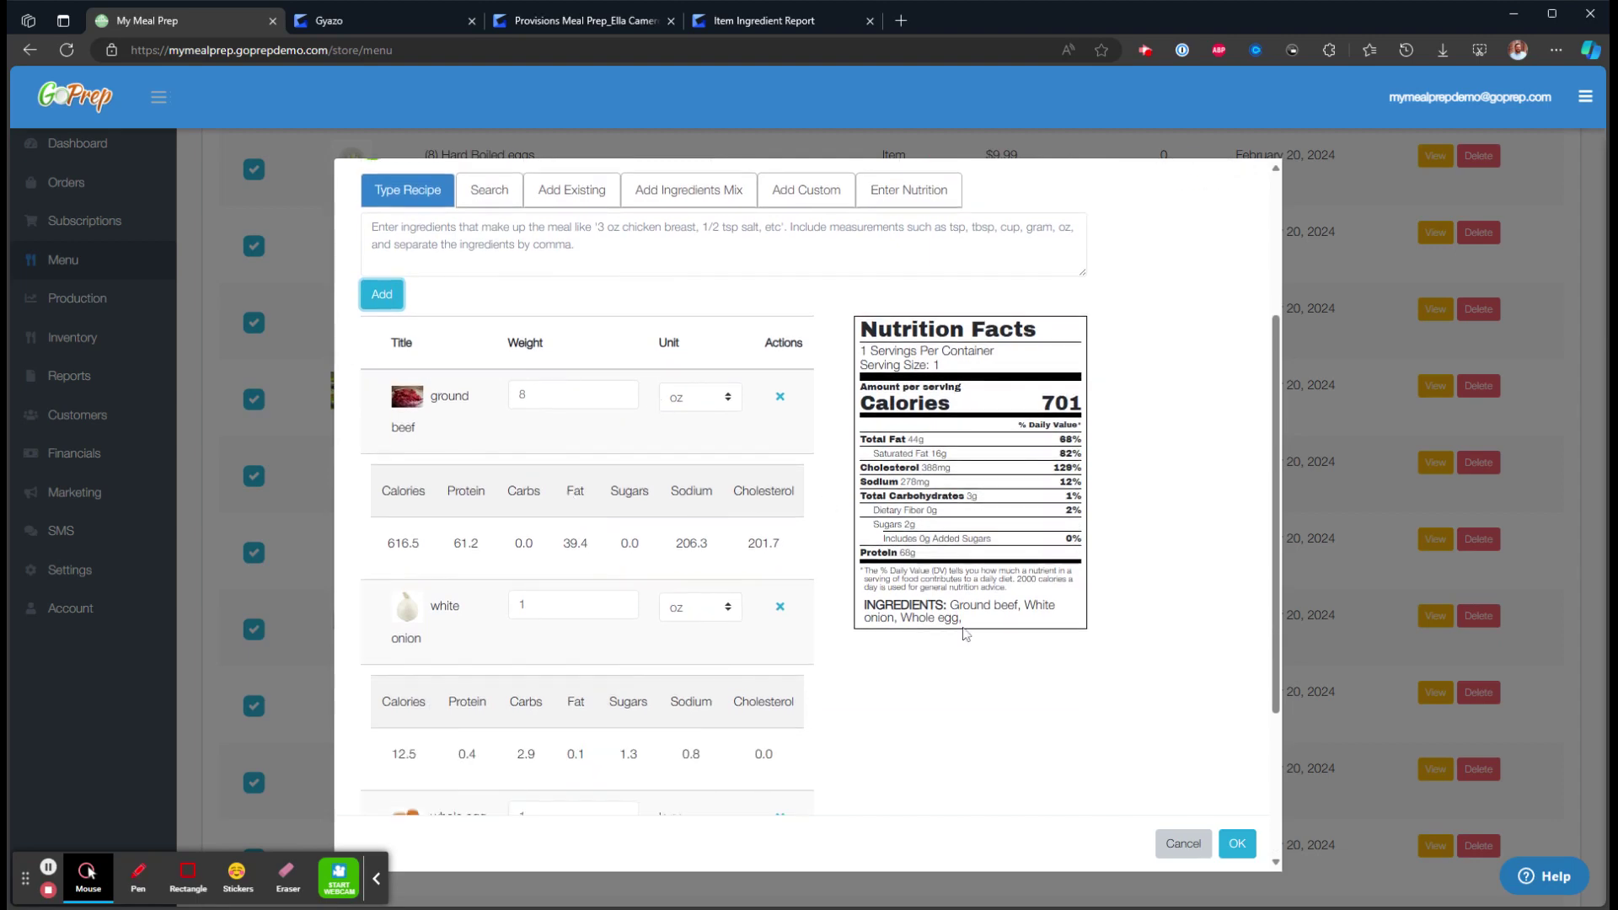
left_click_drag(963, 620, 867, 332)
left_click(942, 691)
scroll(628, 423, "up", 1)
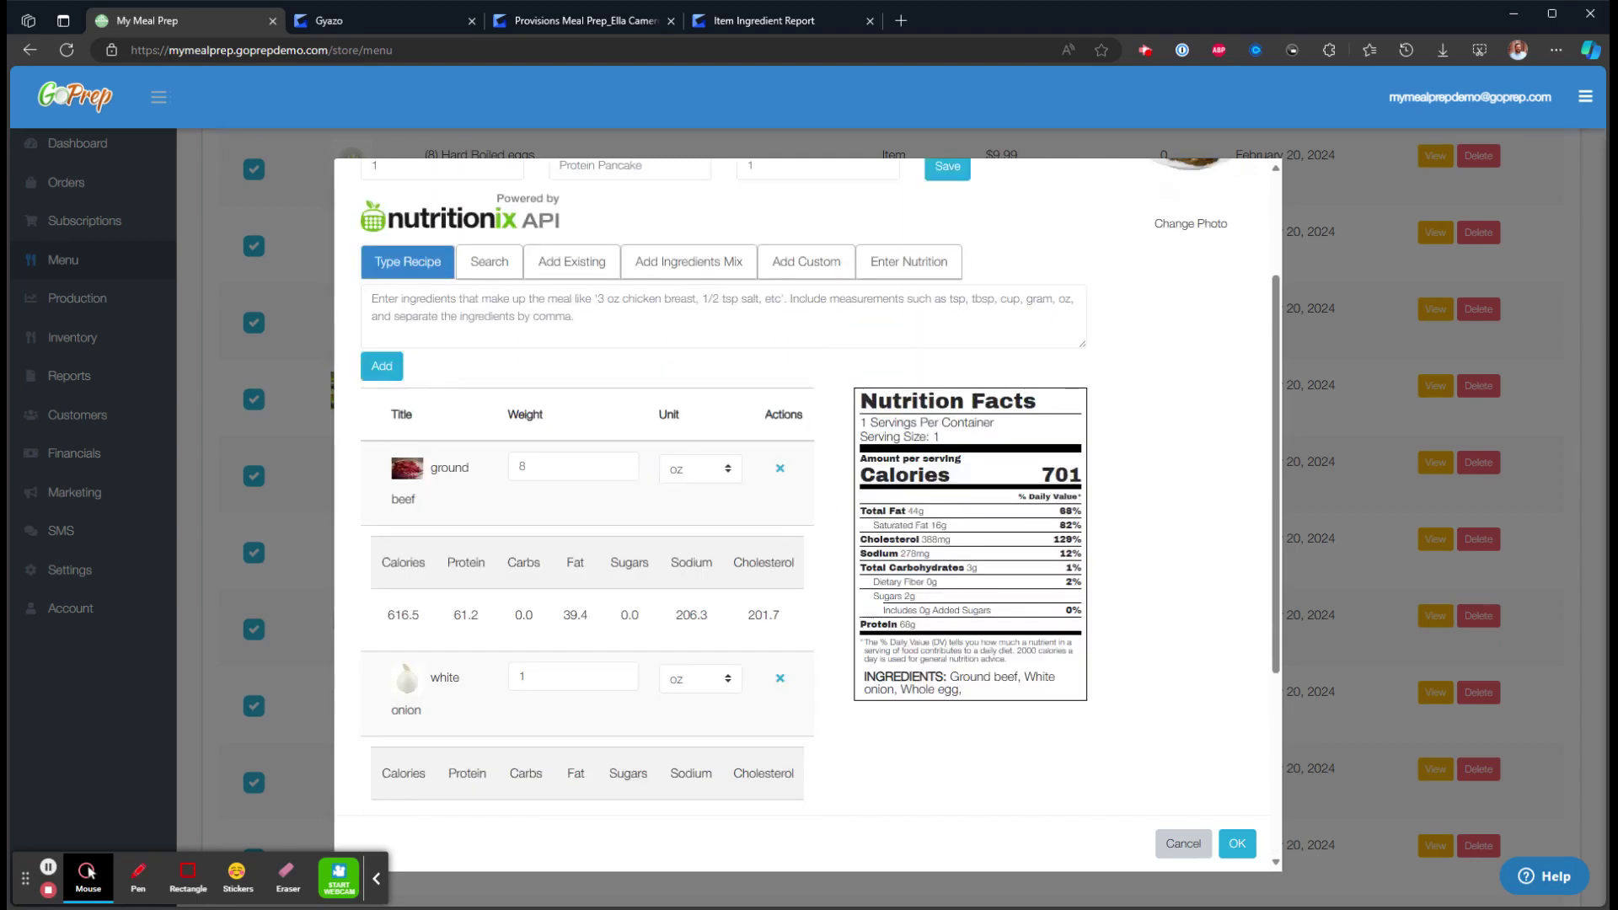
left_click(806, 263)
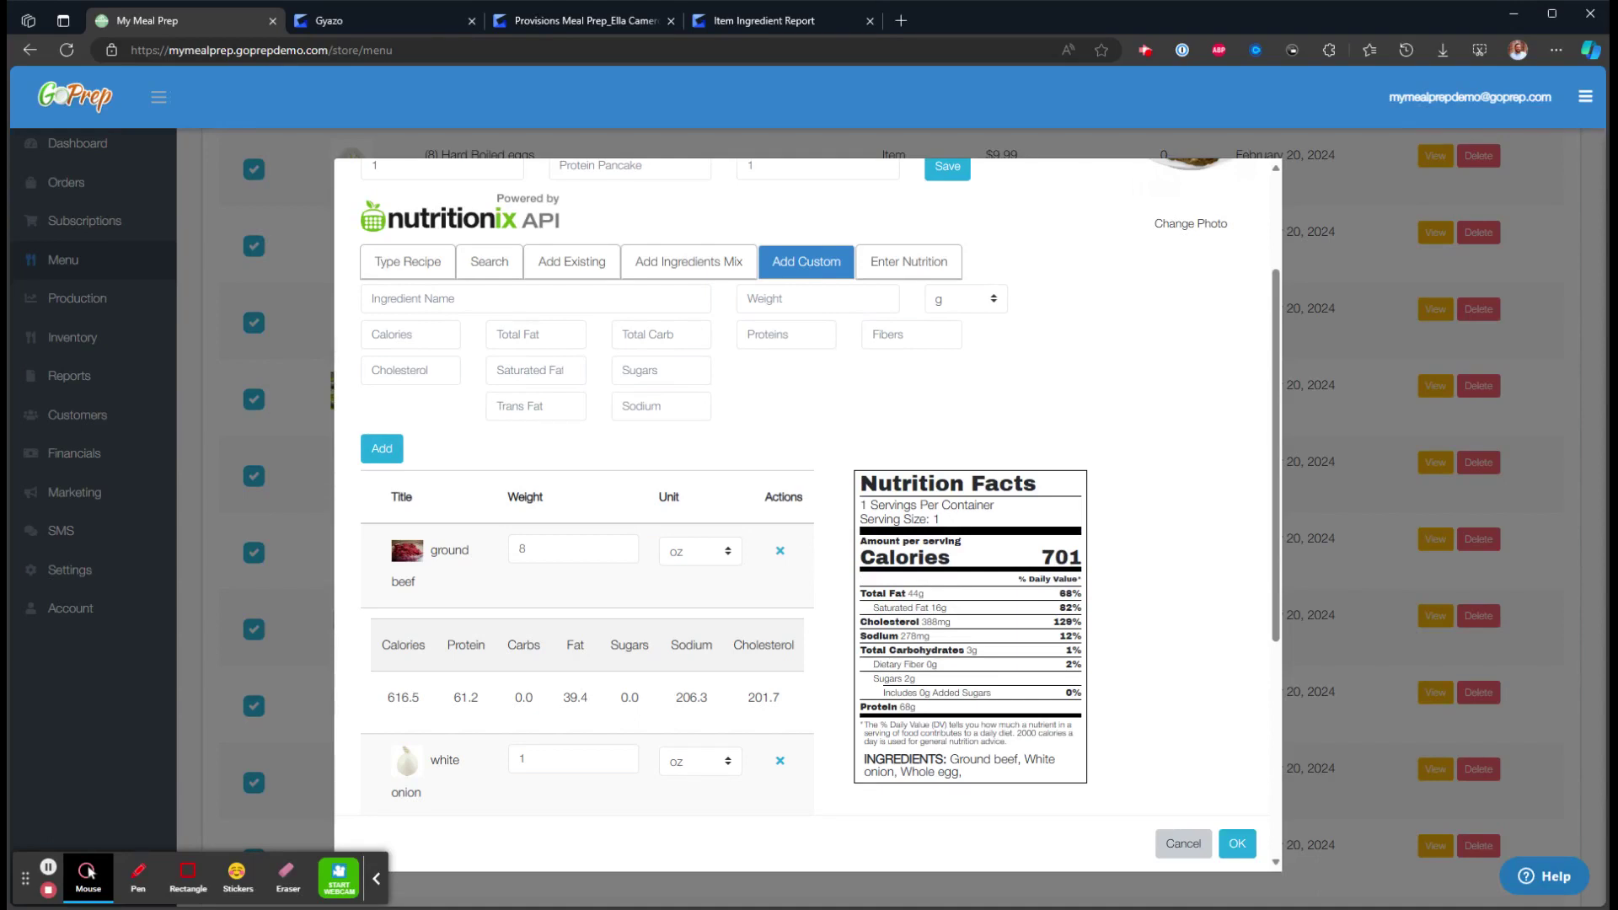
scroll(956, 563, "down", 3)
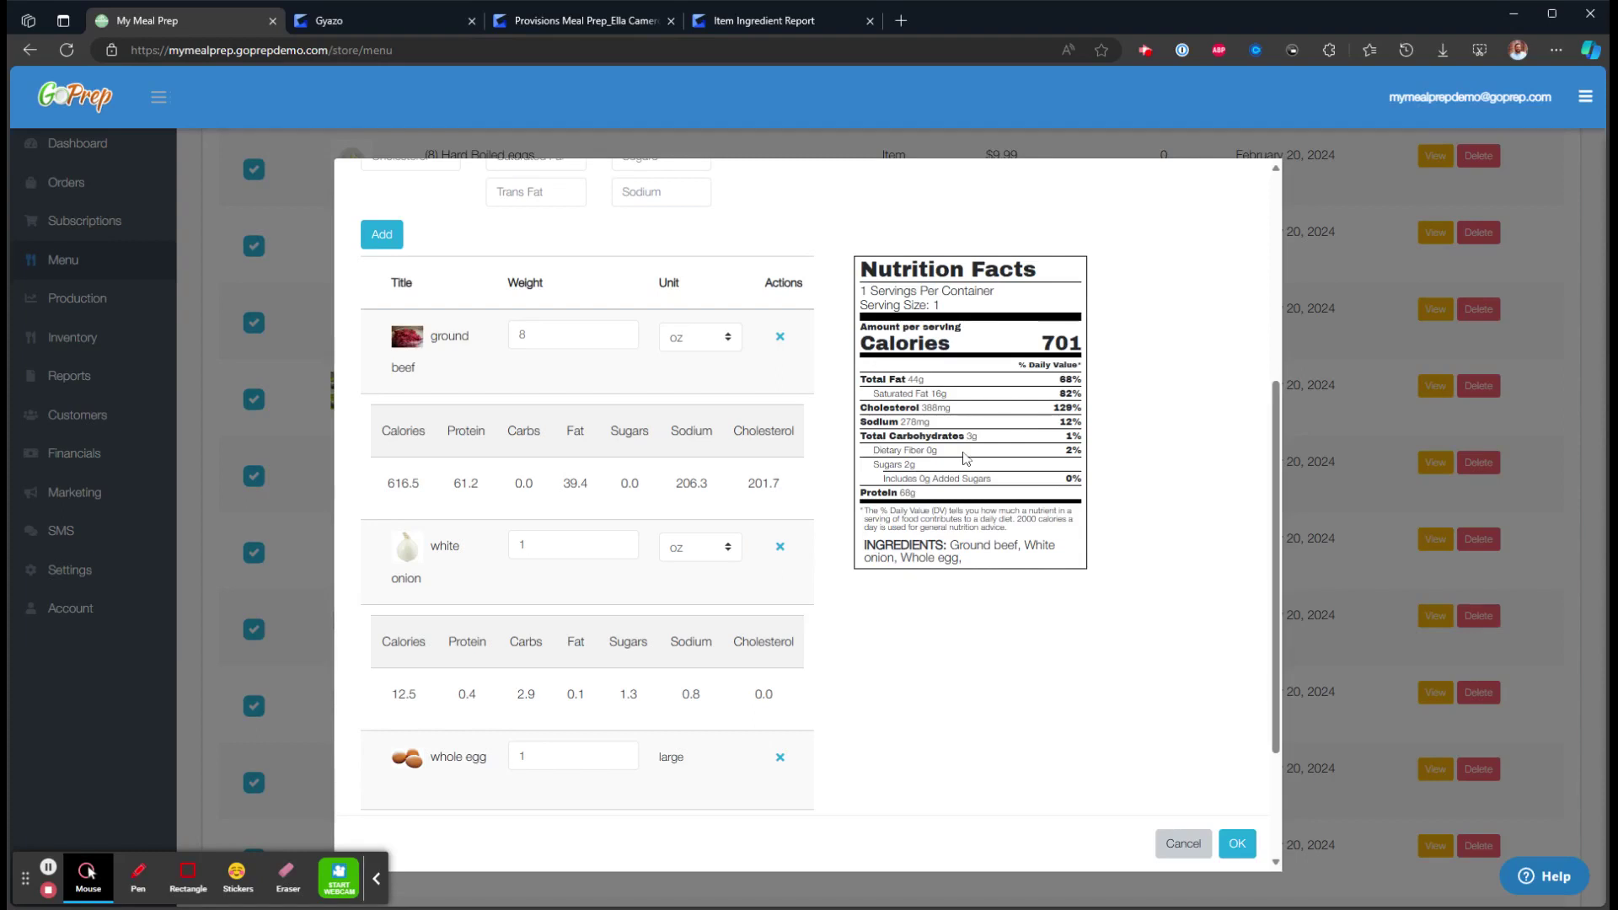
Look at the sample item labels in Gyazo, return to GoPrep and close the Beef Pattie details without saving
left_click(425, 15)
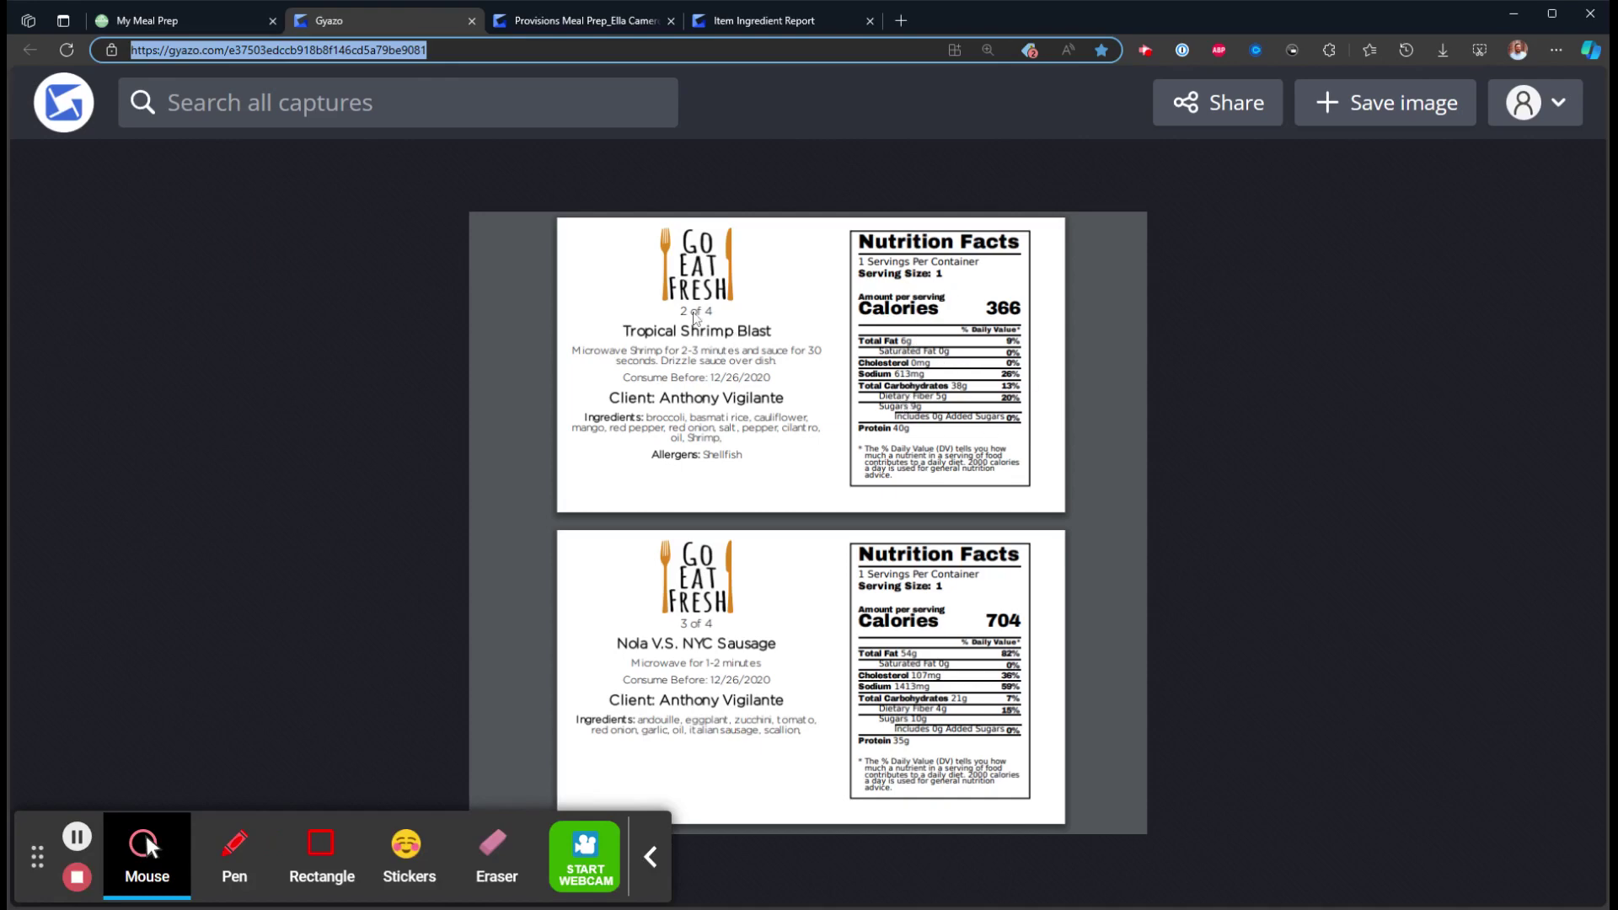
key("ctrl+1")
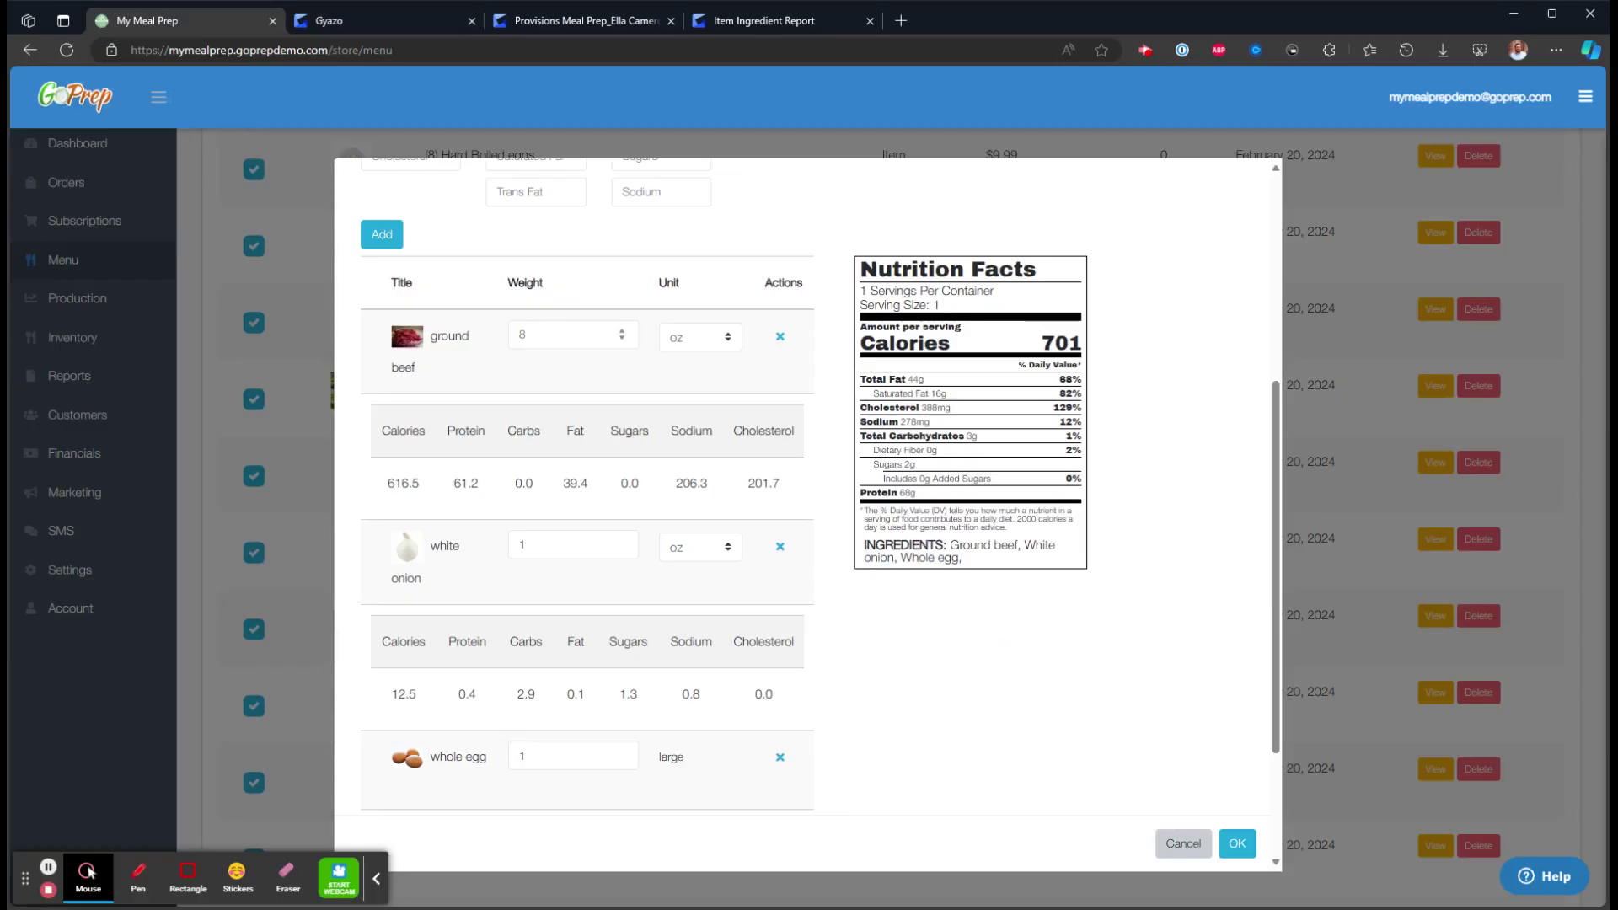
double_click(522, 334)
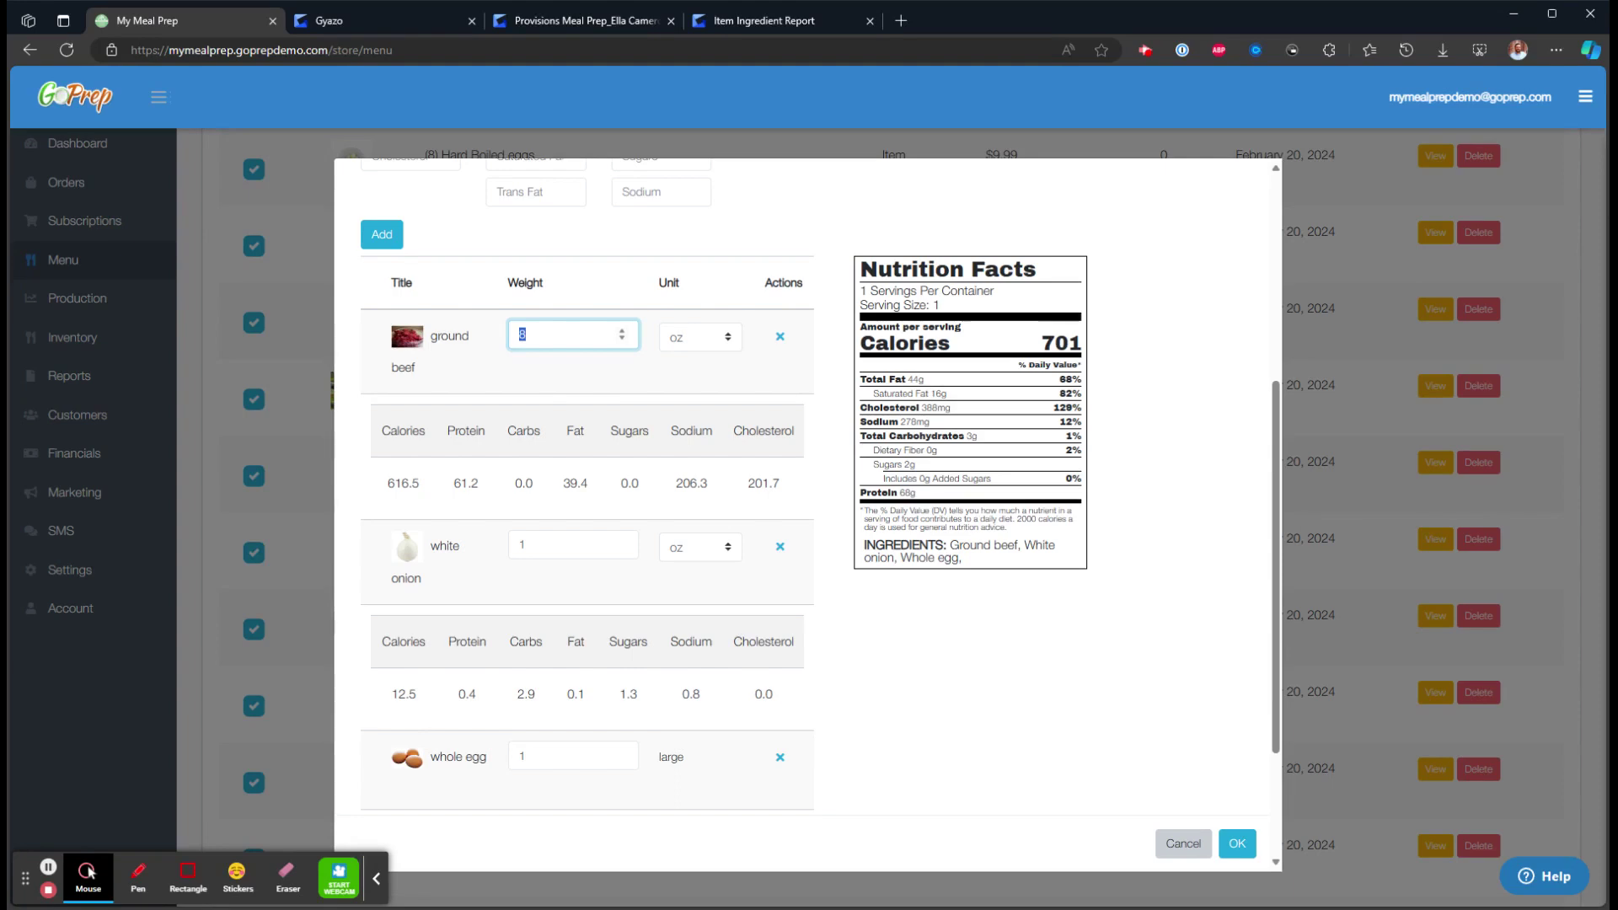
left_click(1182, 843)
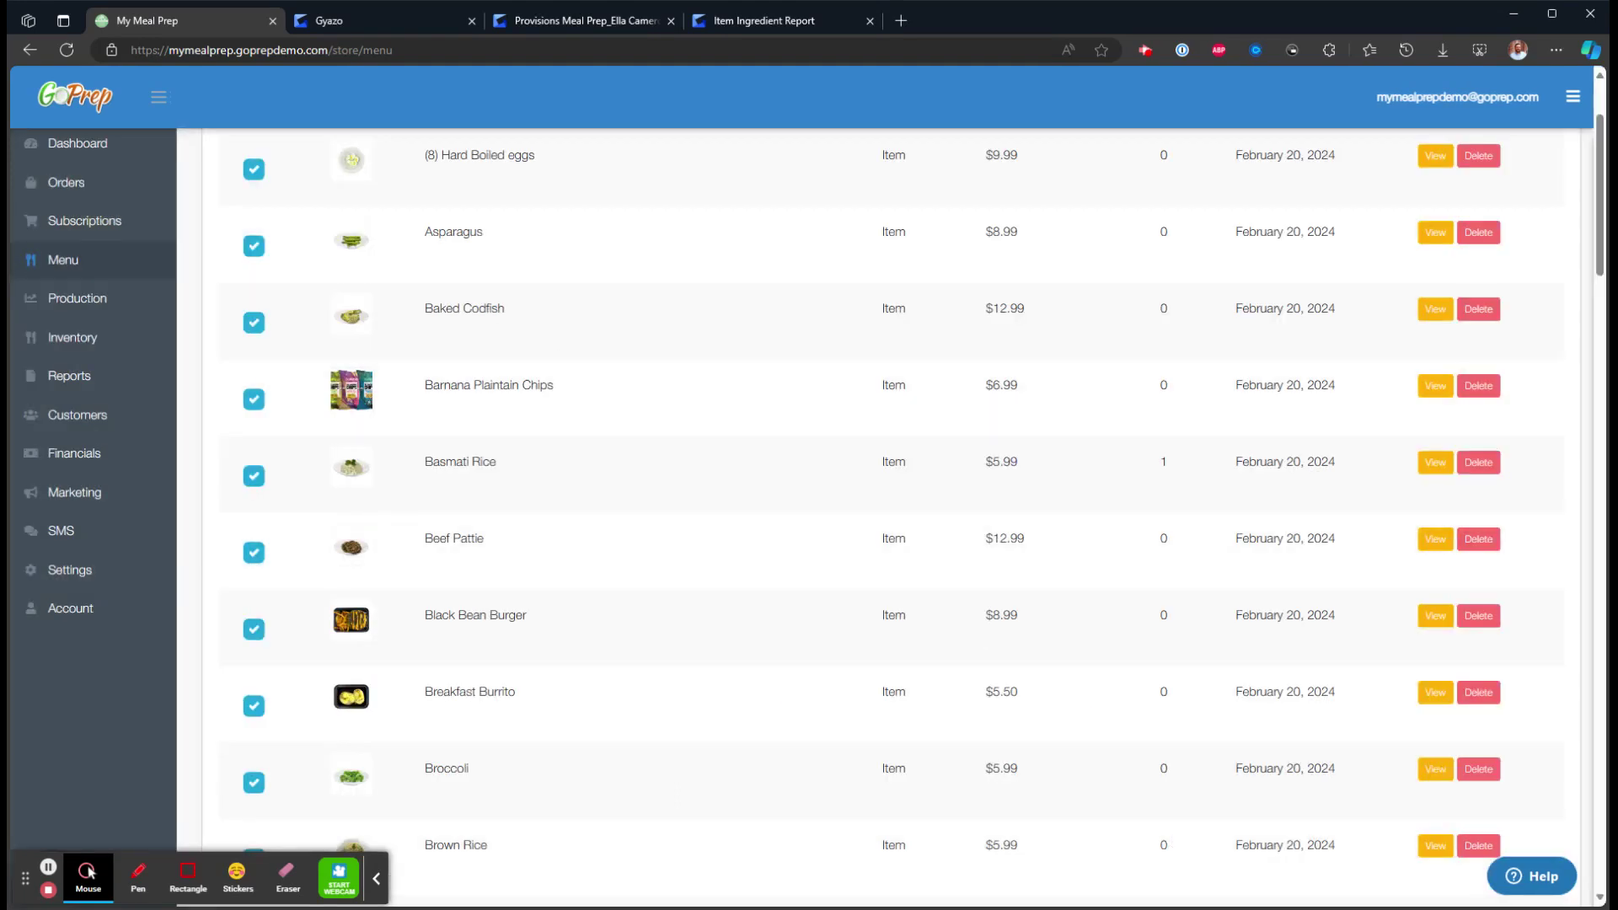
View the production quantities by item and by ingredient, and return to the item list
left_click(101, 299)
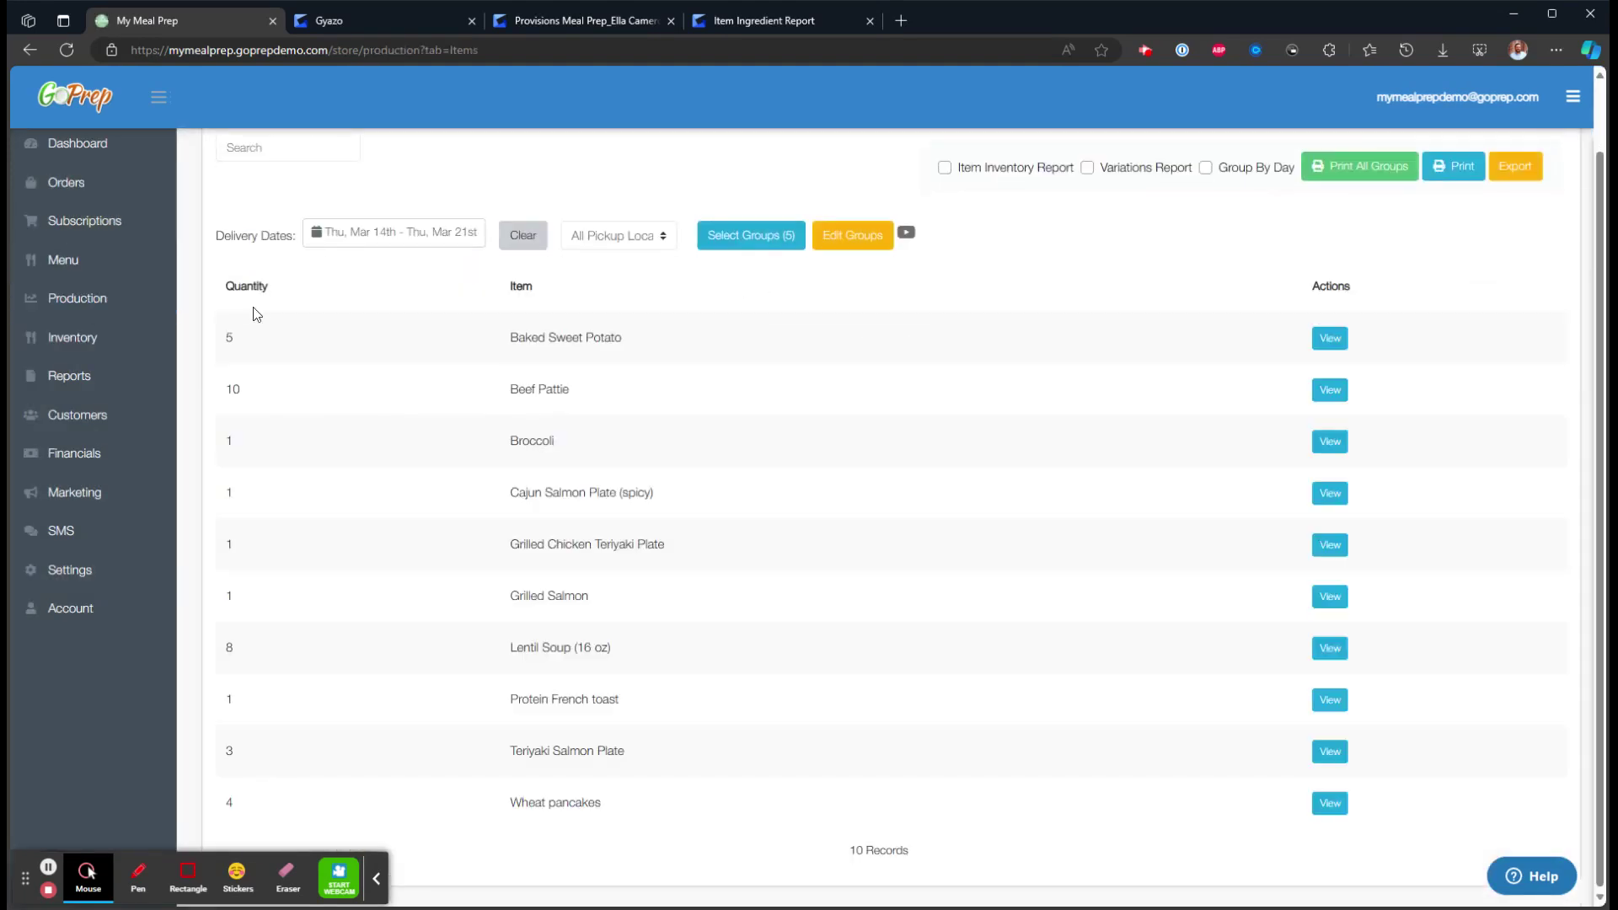
left_click(305, 165)
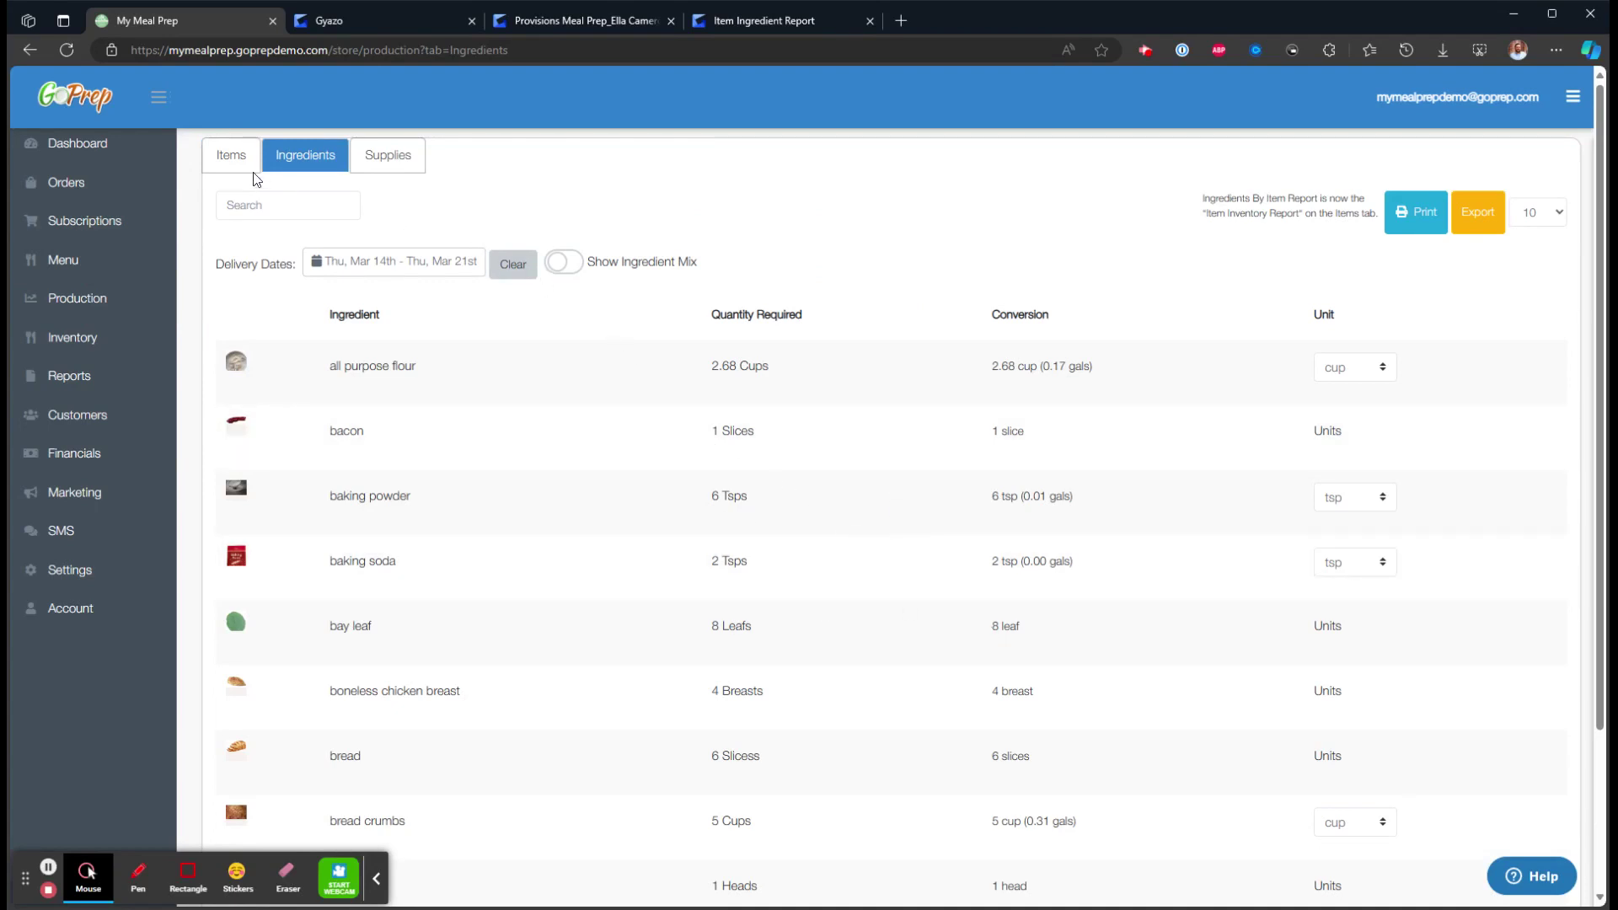
left_click(237, 166)
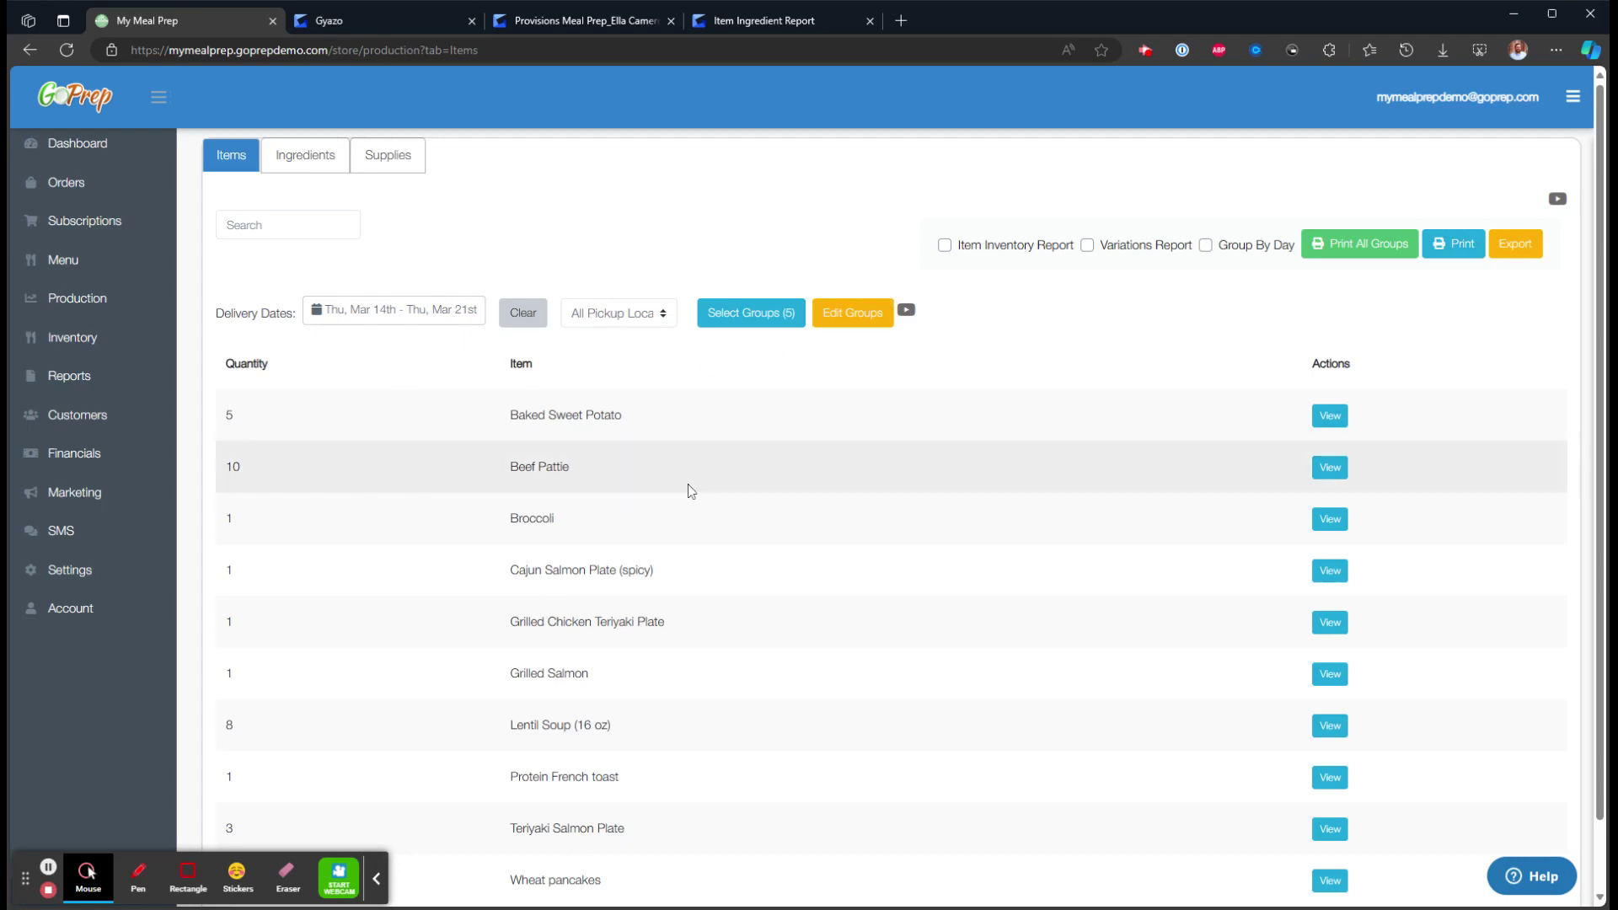
Filter the production items to only the first production group and close the group selection
left_click(775, 327)
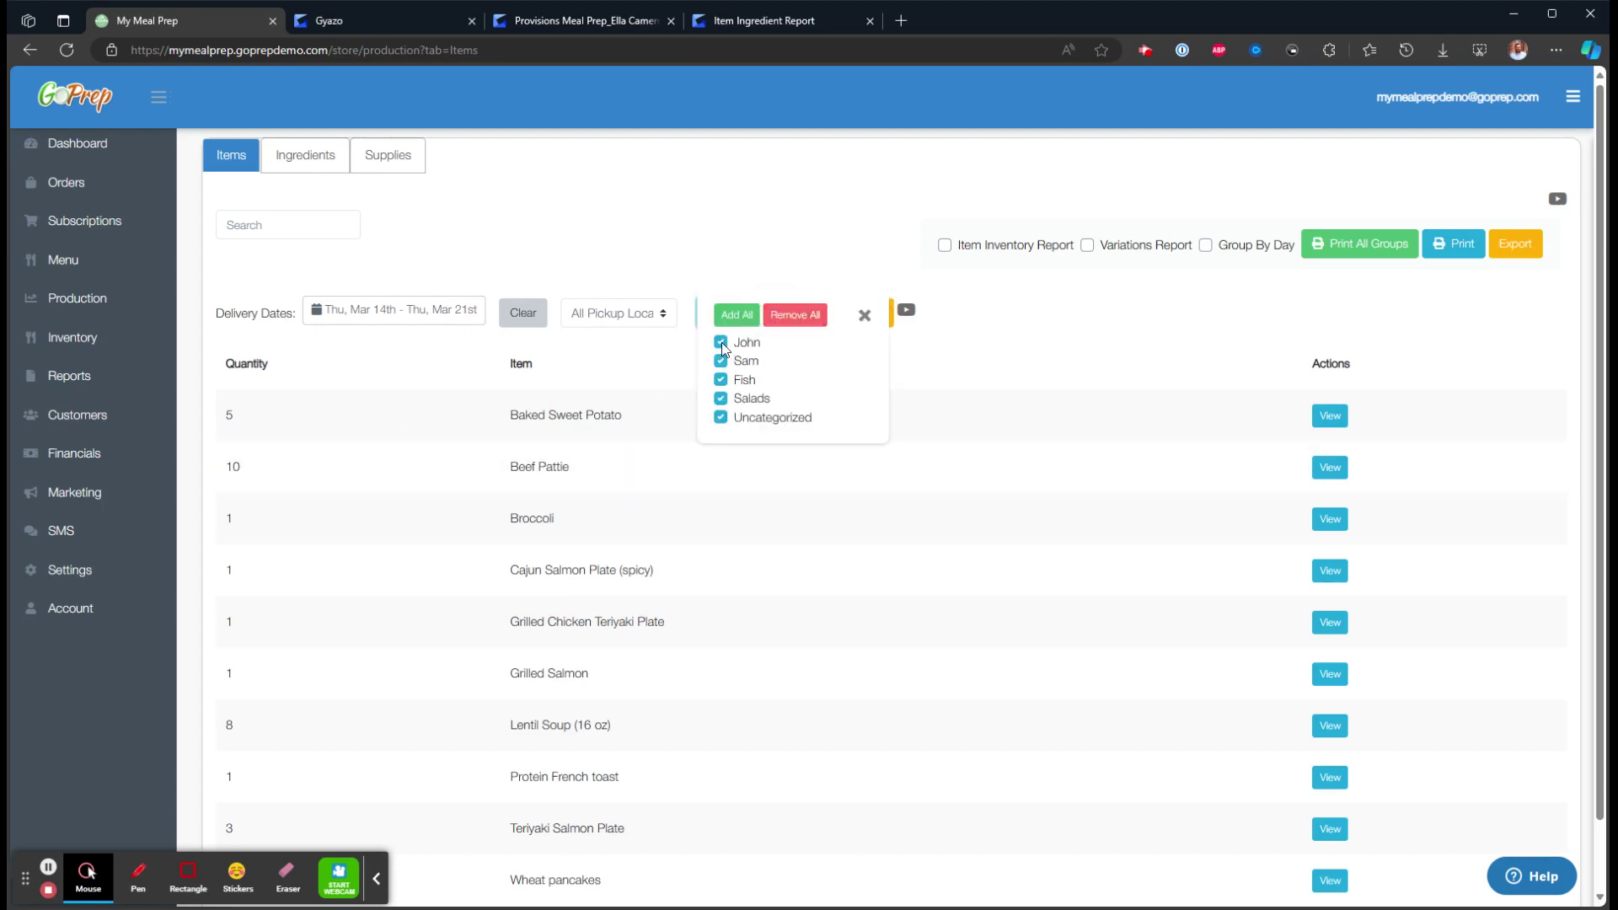
left_click(795, 314)
left_click(720, 342)
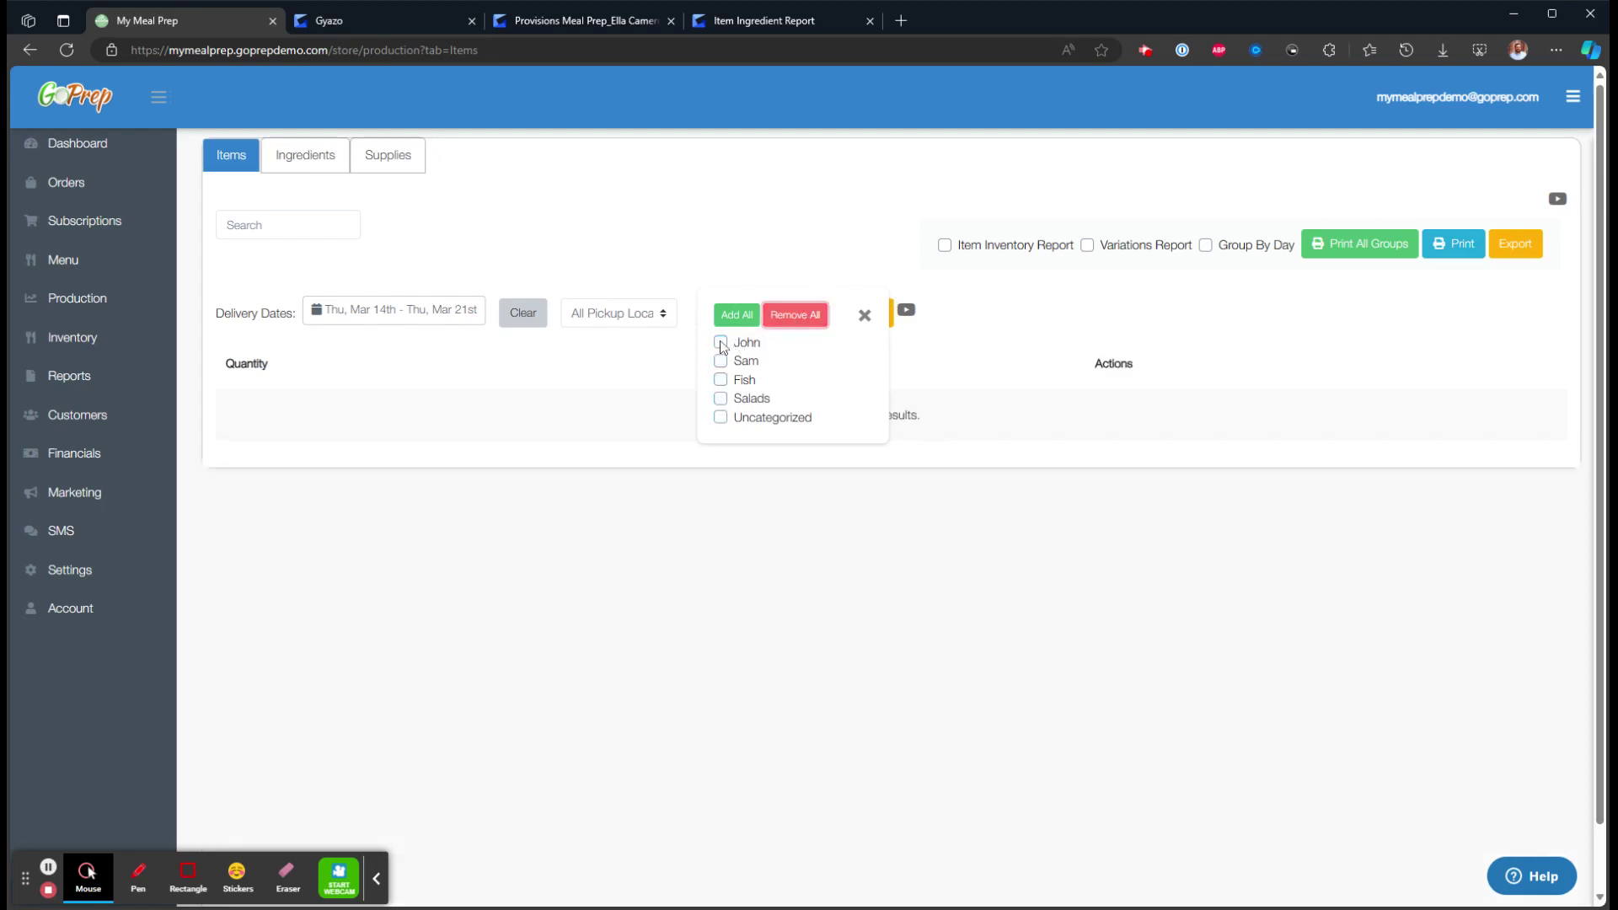
left_click(864, 316)
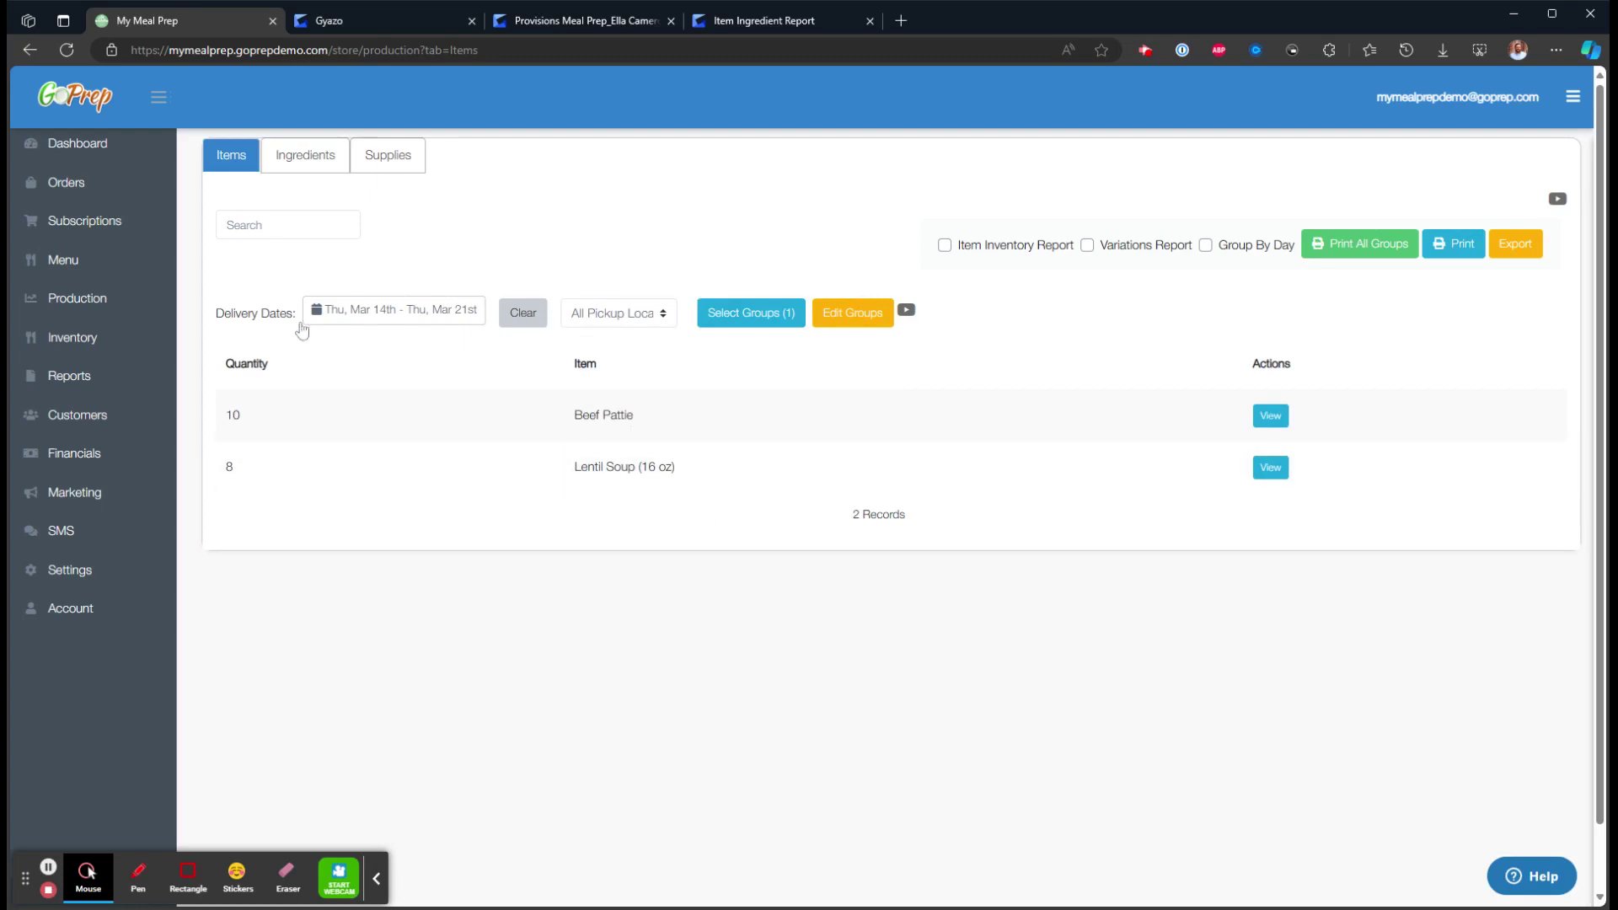
Examine the ground beef's current quantity, required quantity and difference in the ingredient inventory
left_click(72, 341)
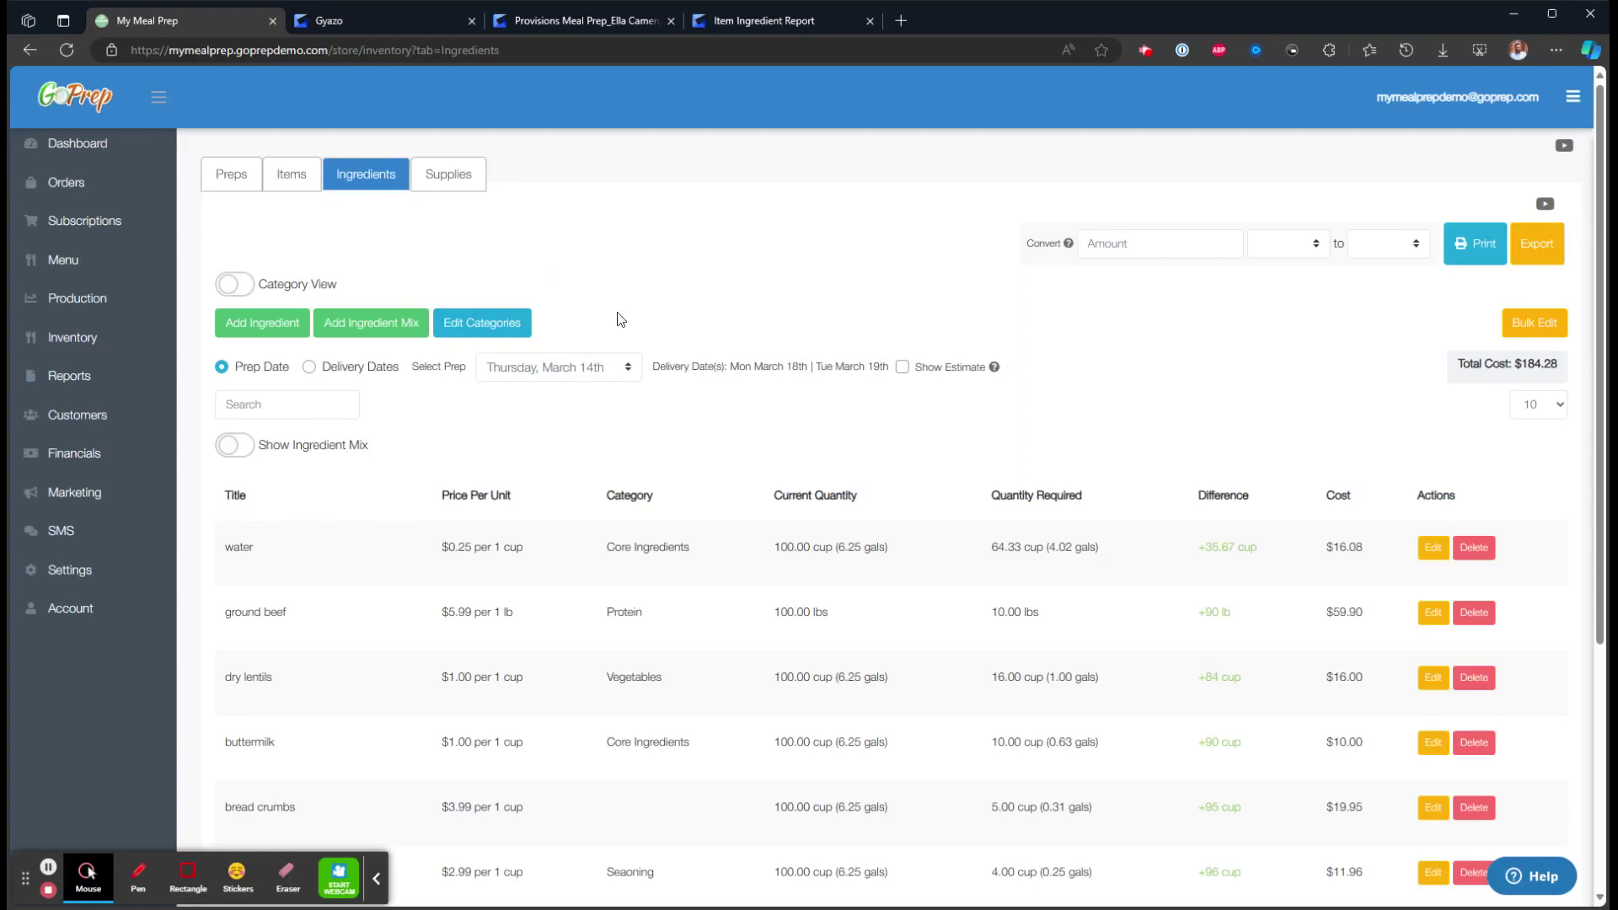
scroll(619, 318, "down", 1)
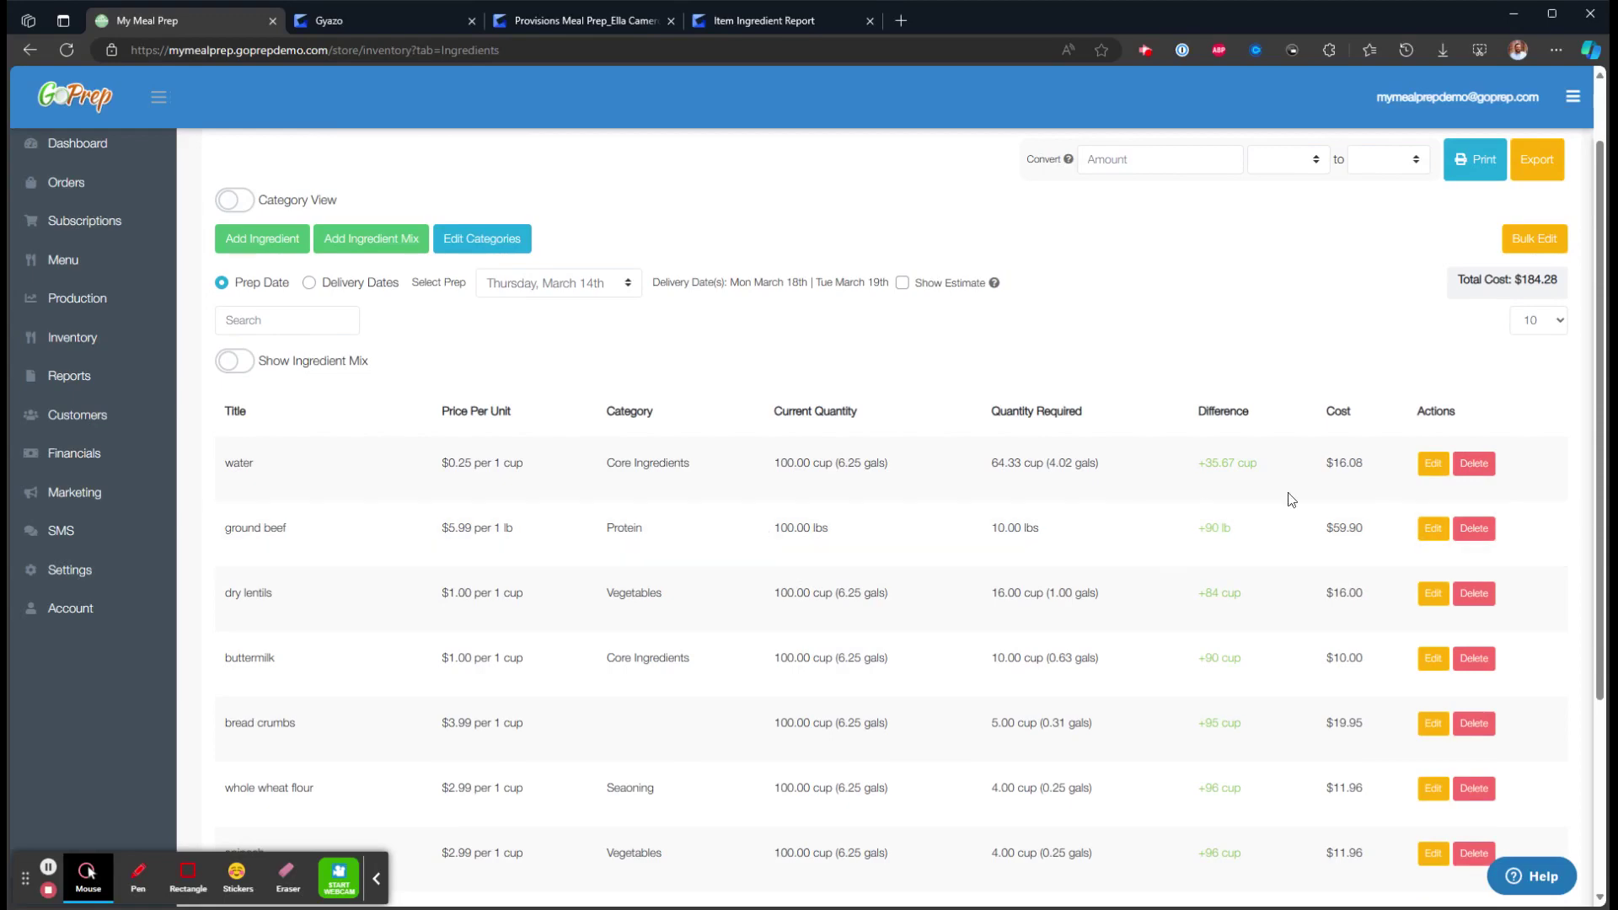
left_click_drag(758, 527, 847, 533)
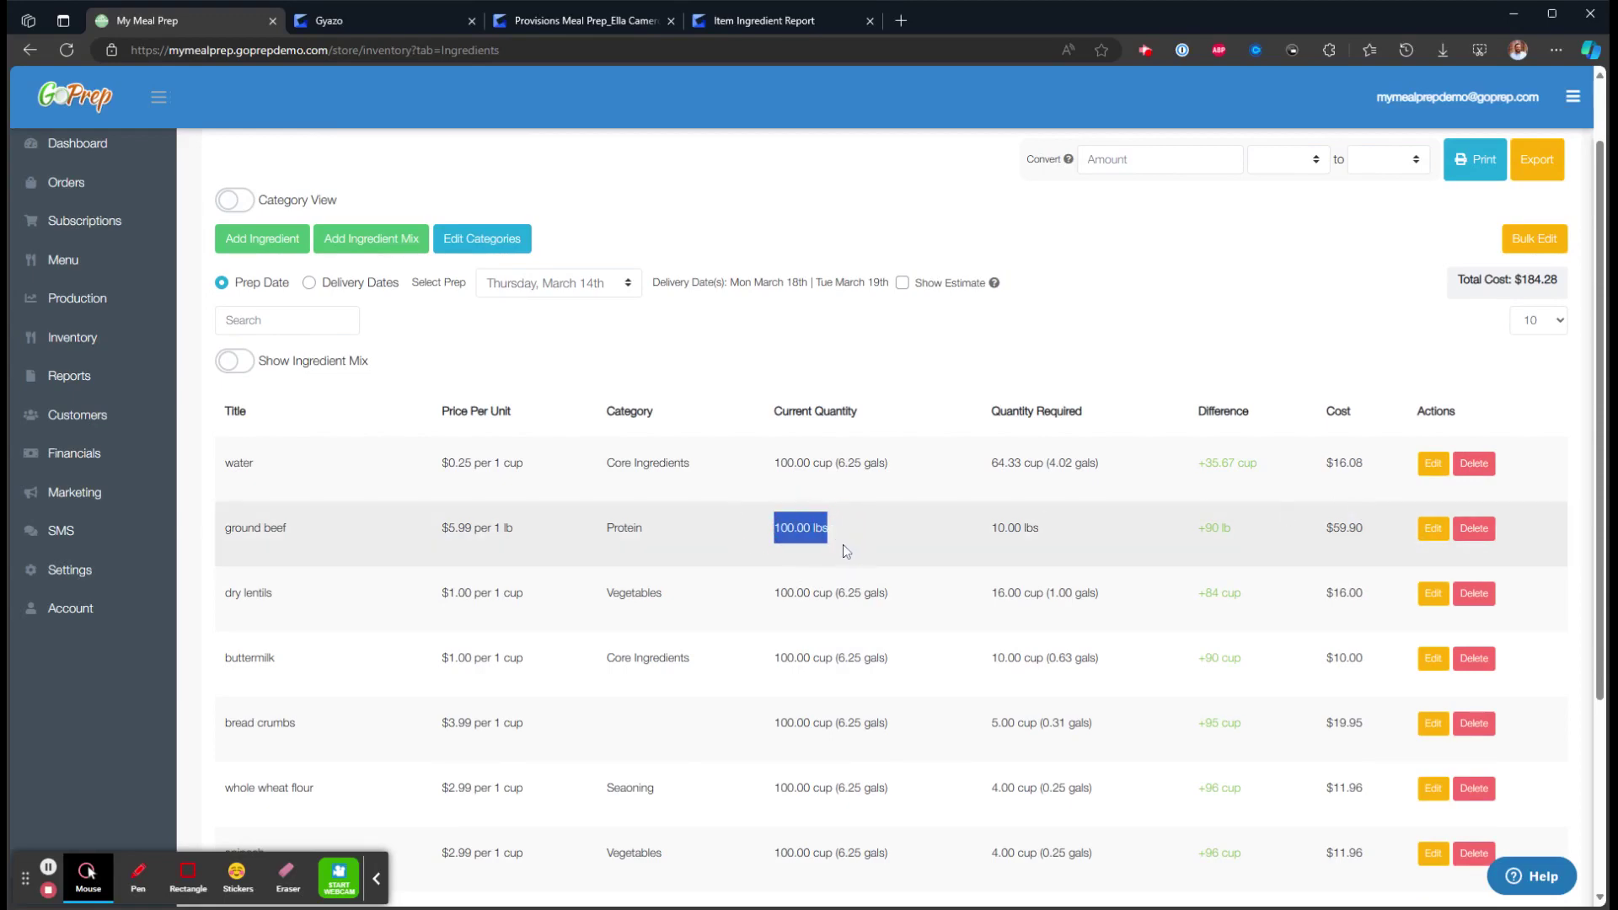
left_click(843, 544)
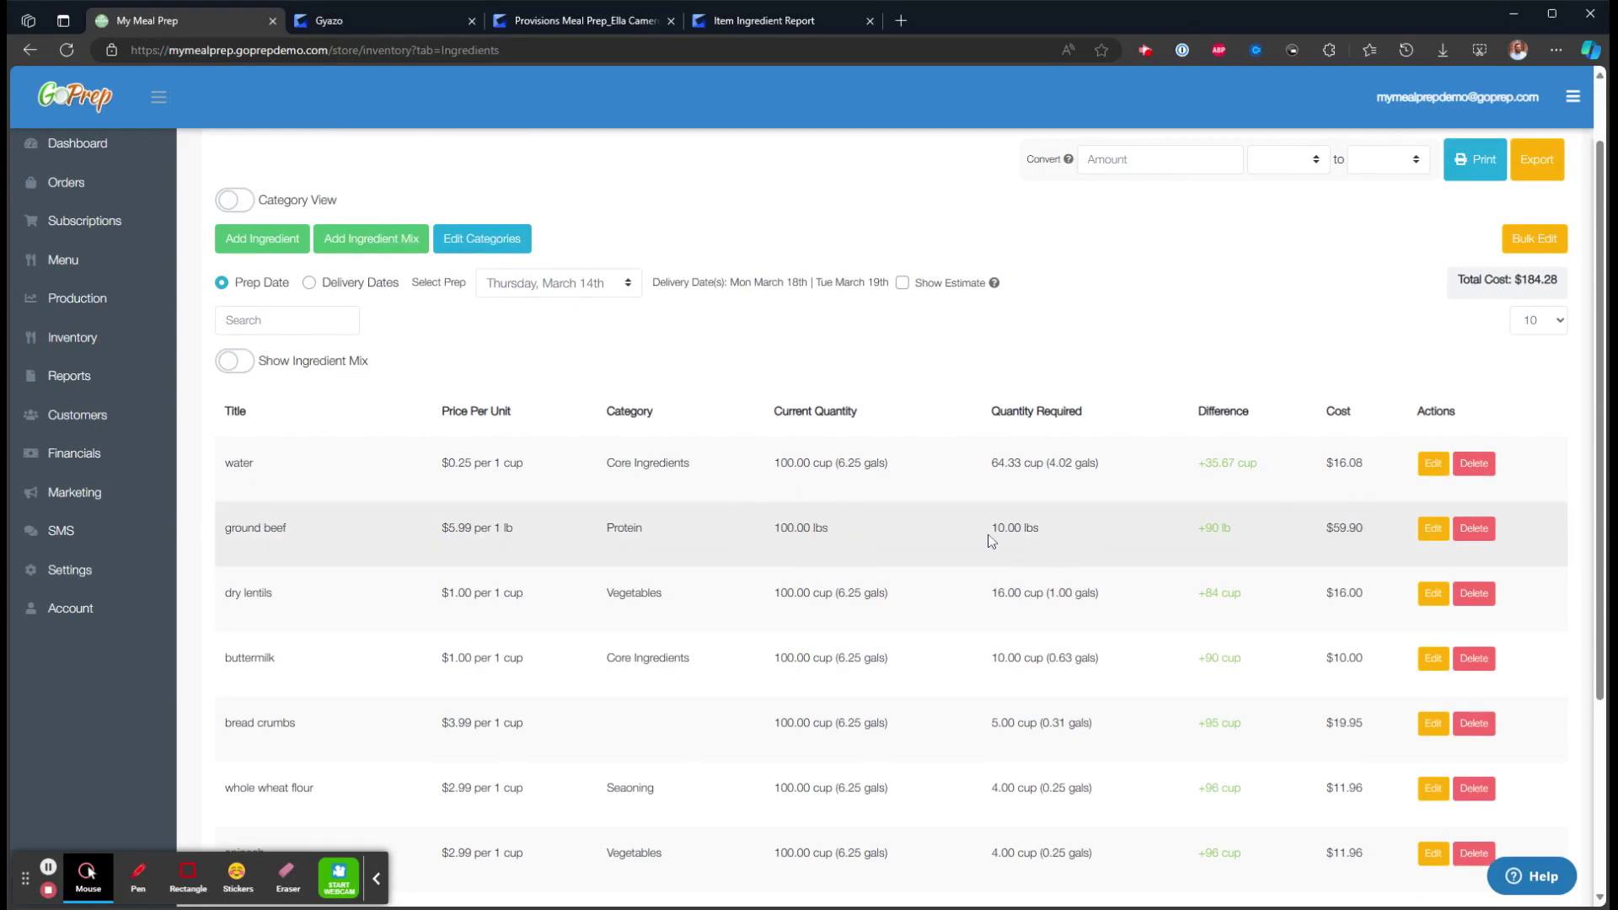
left_click_drag(1038, 543, 1148, 557)
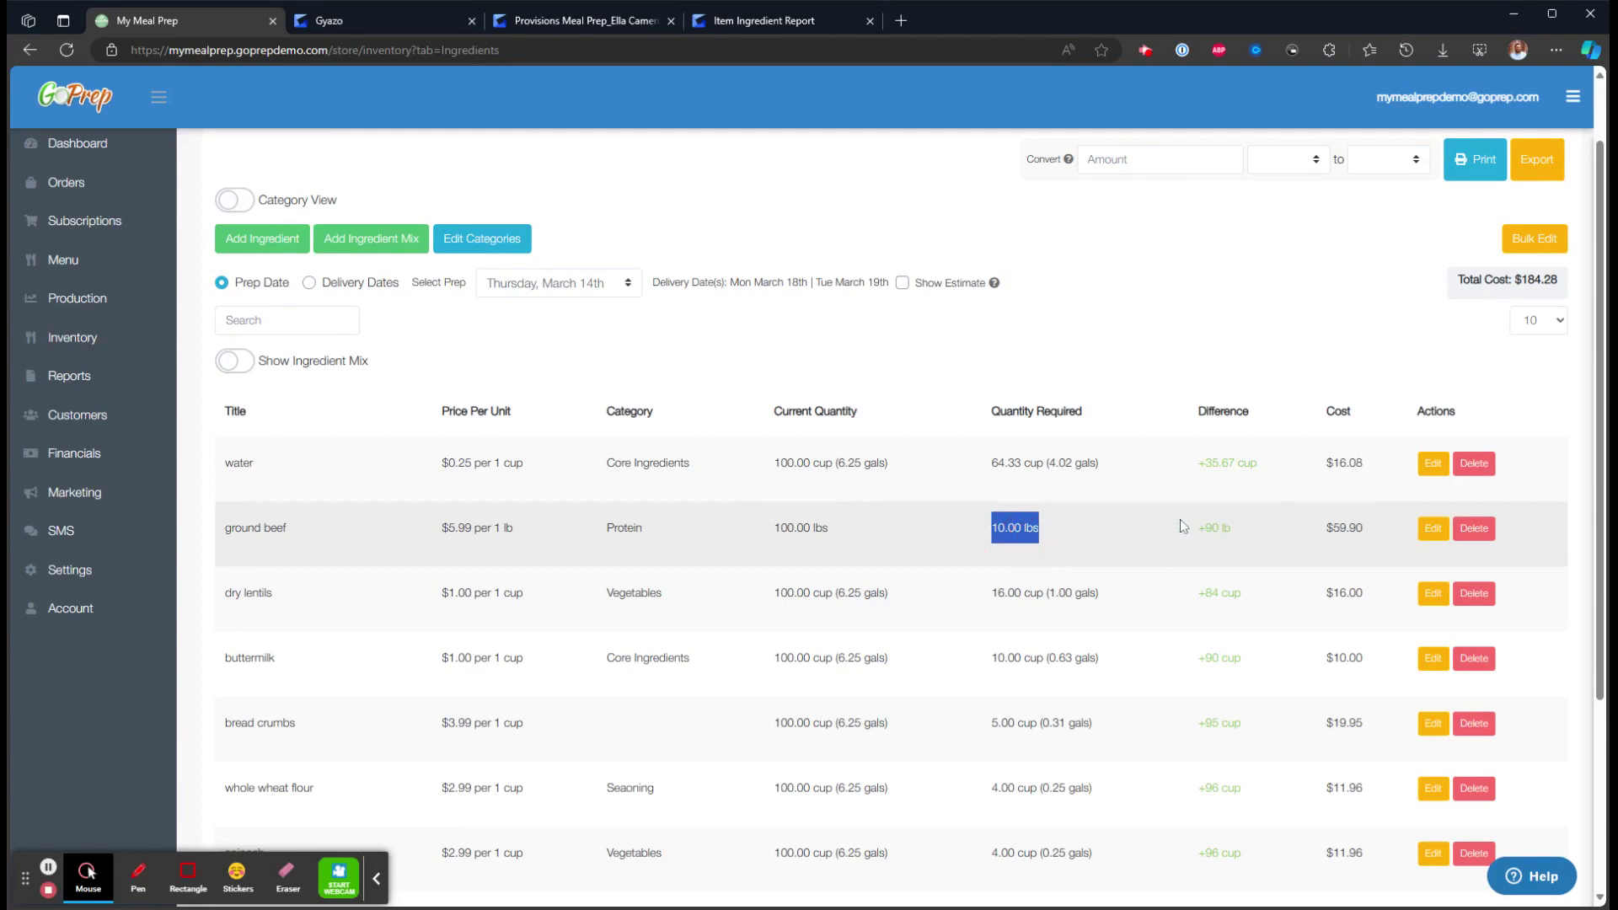
left_click(1232, 529)
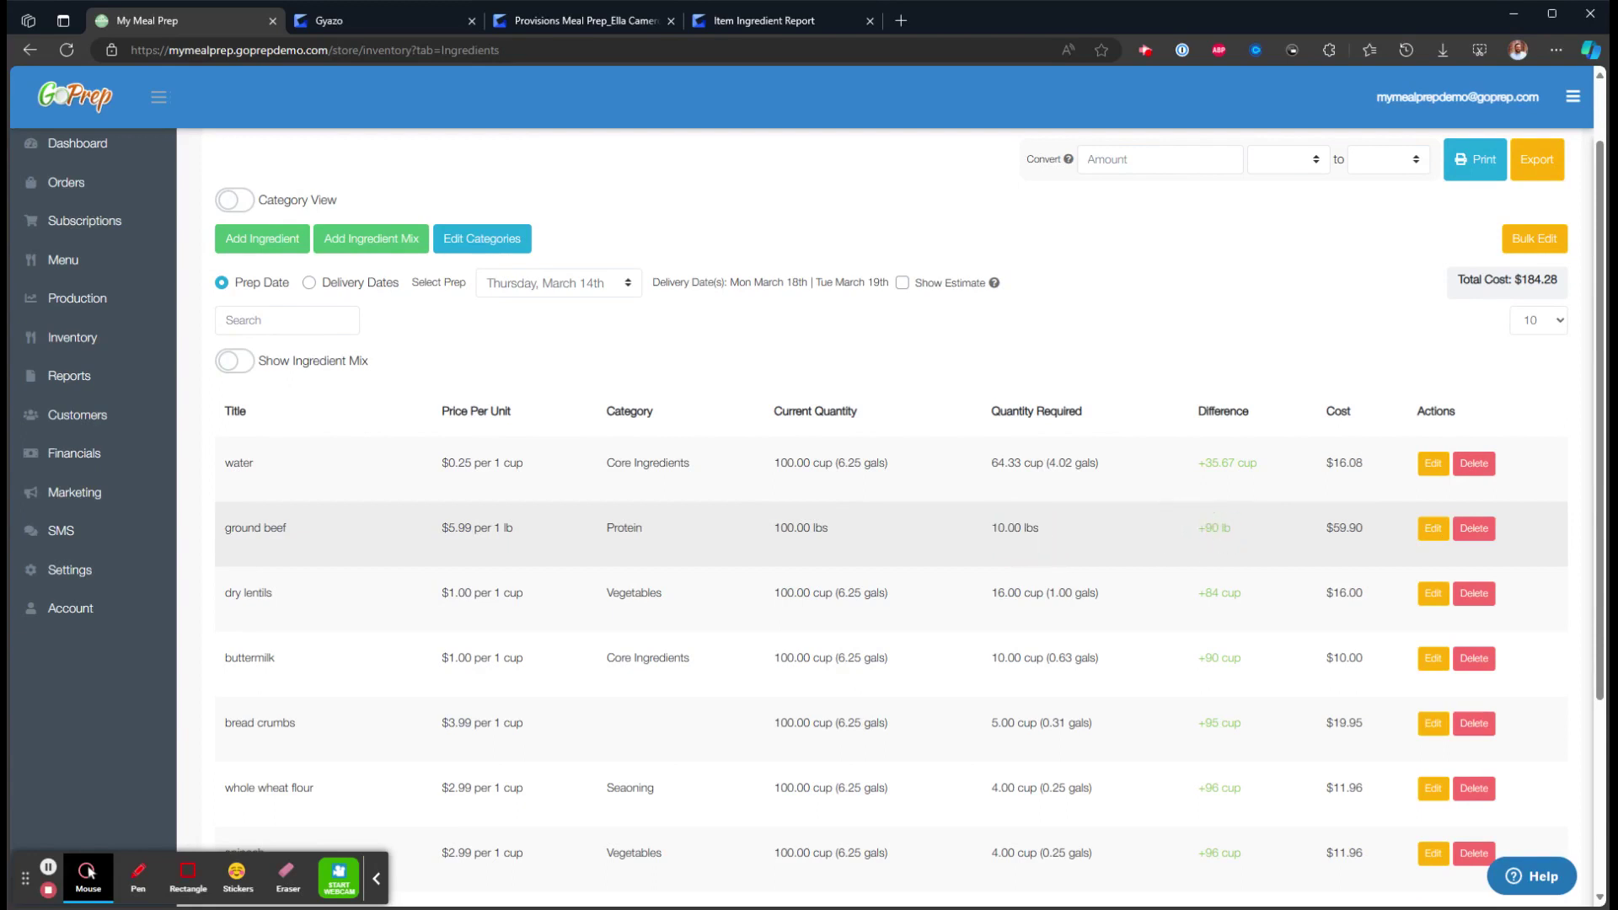
scroll(505, 363, "up", 2)
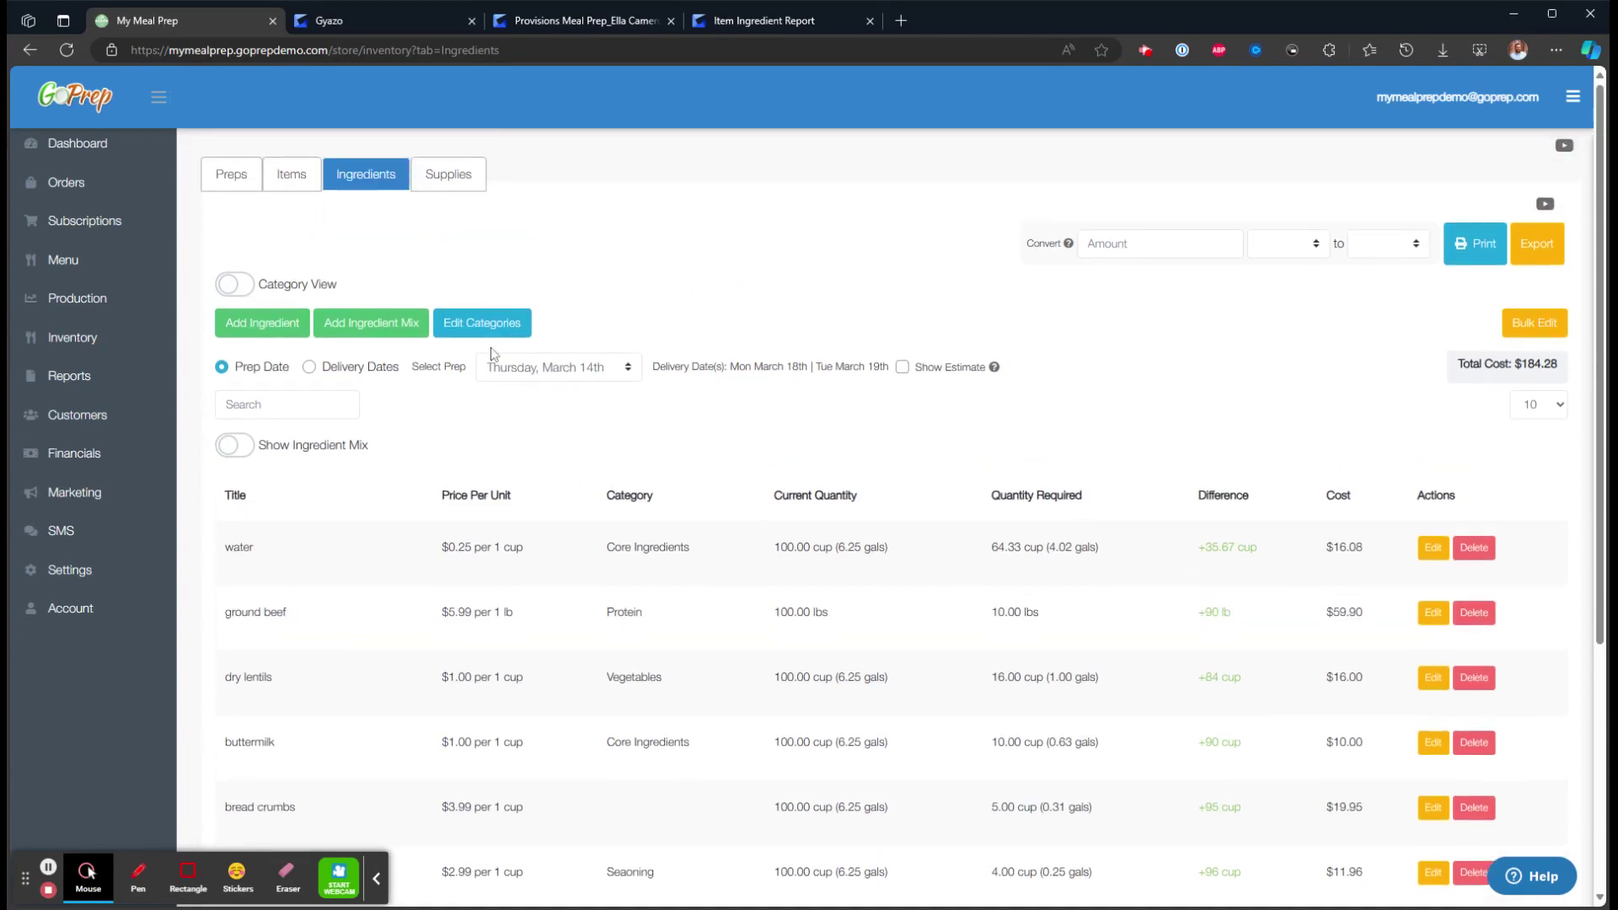
Review the Beef Pattie's required quantity, cost and profit in the item inventory, including its ingredient cost breakdown
left_click(300, 177)
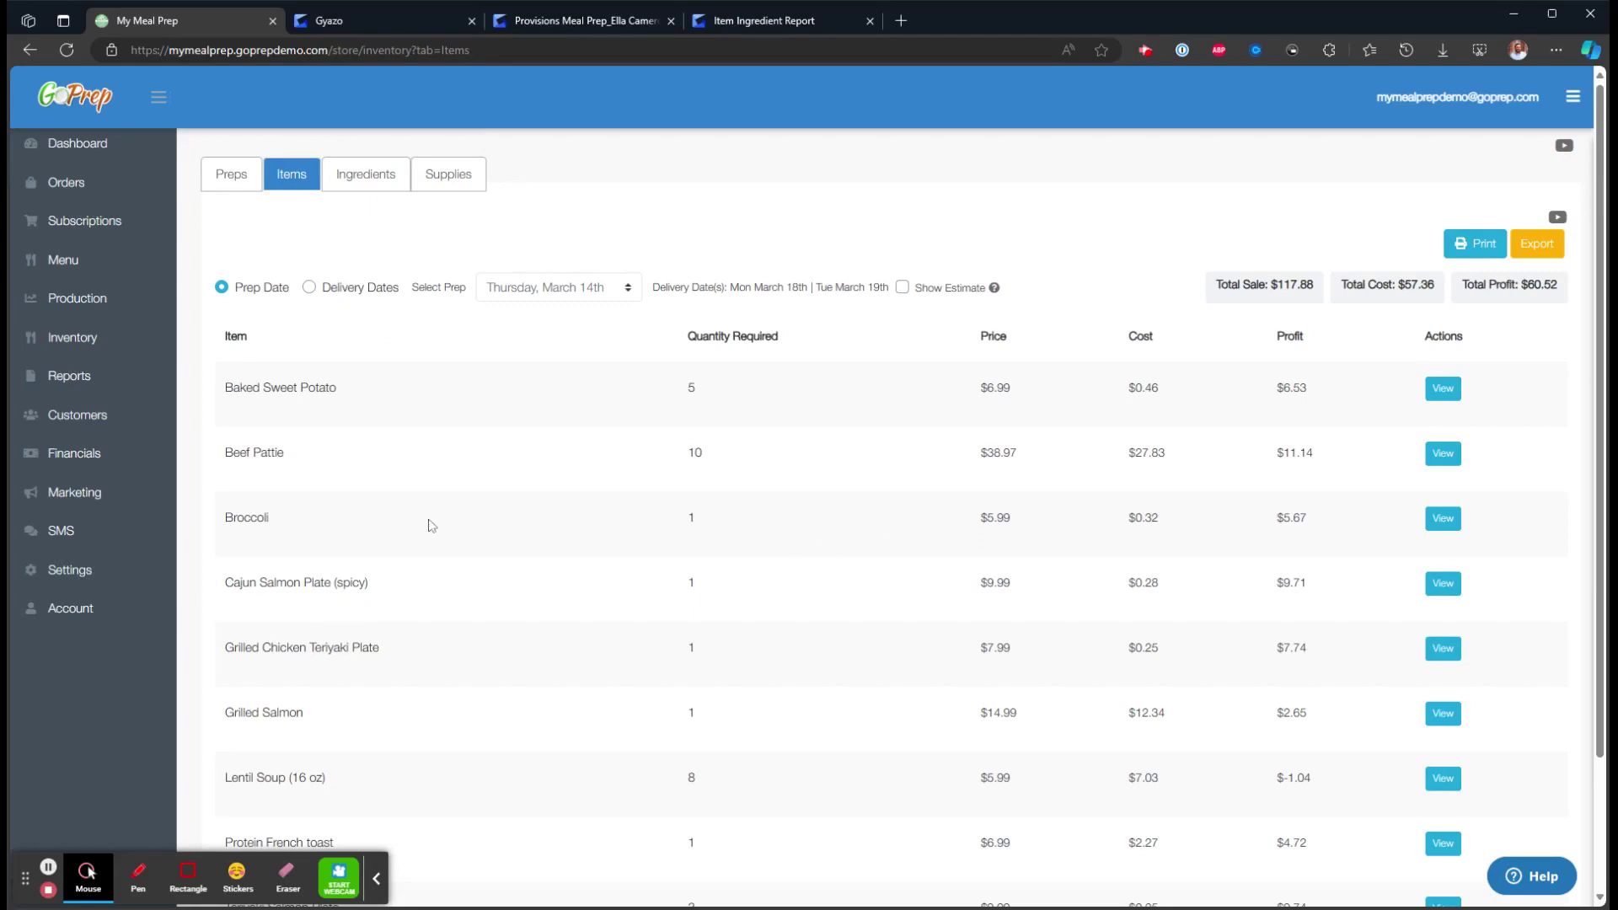
left_click_drag(684, 455, 711, 450)
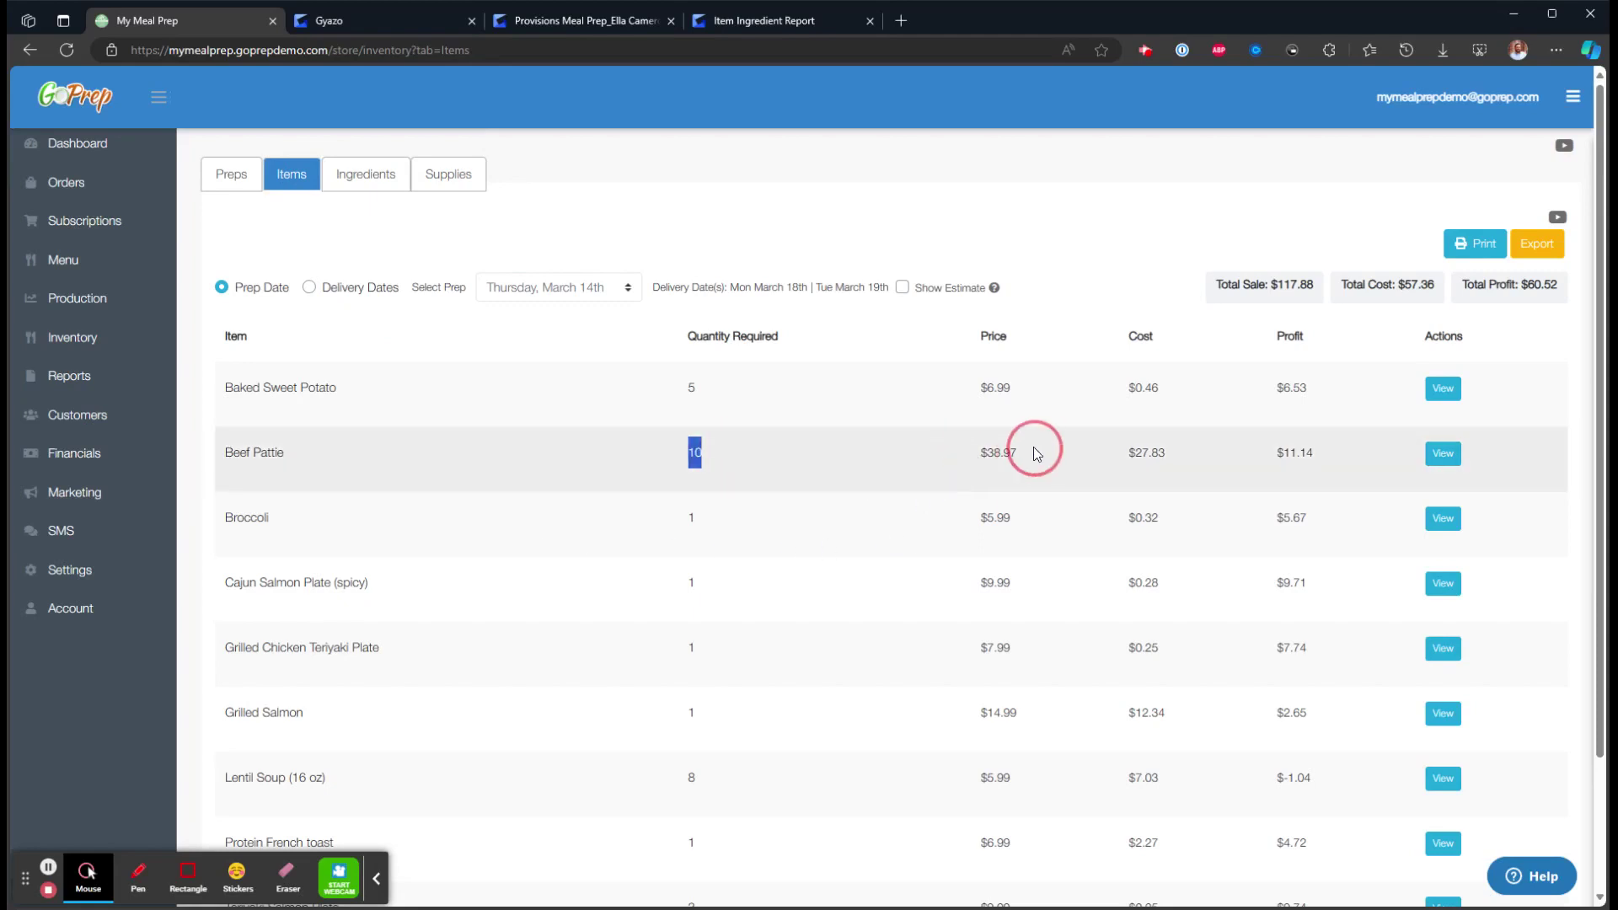
left_click_drag(1129, 453, 1169, 452)
left_click_drag(1274, 453, 1302, 453)
left_click(1443, 453)
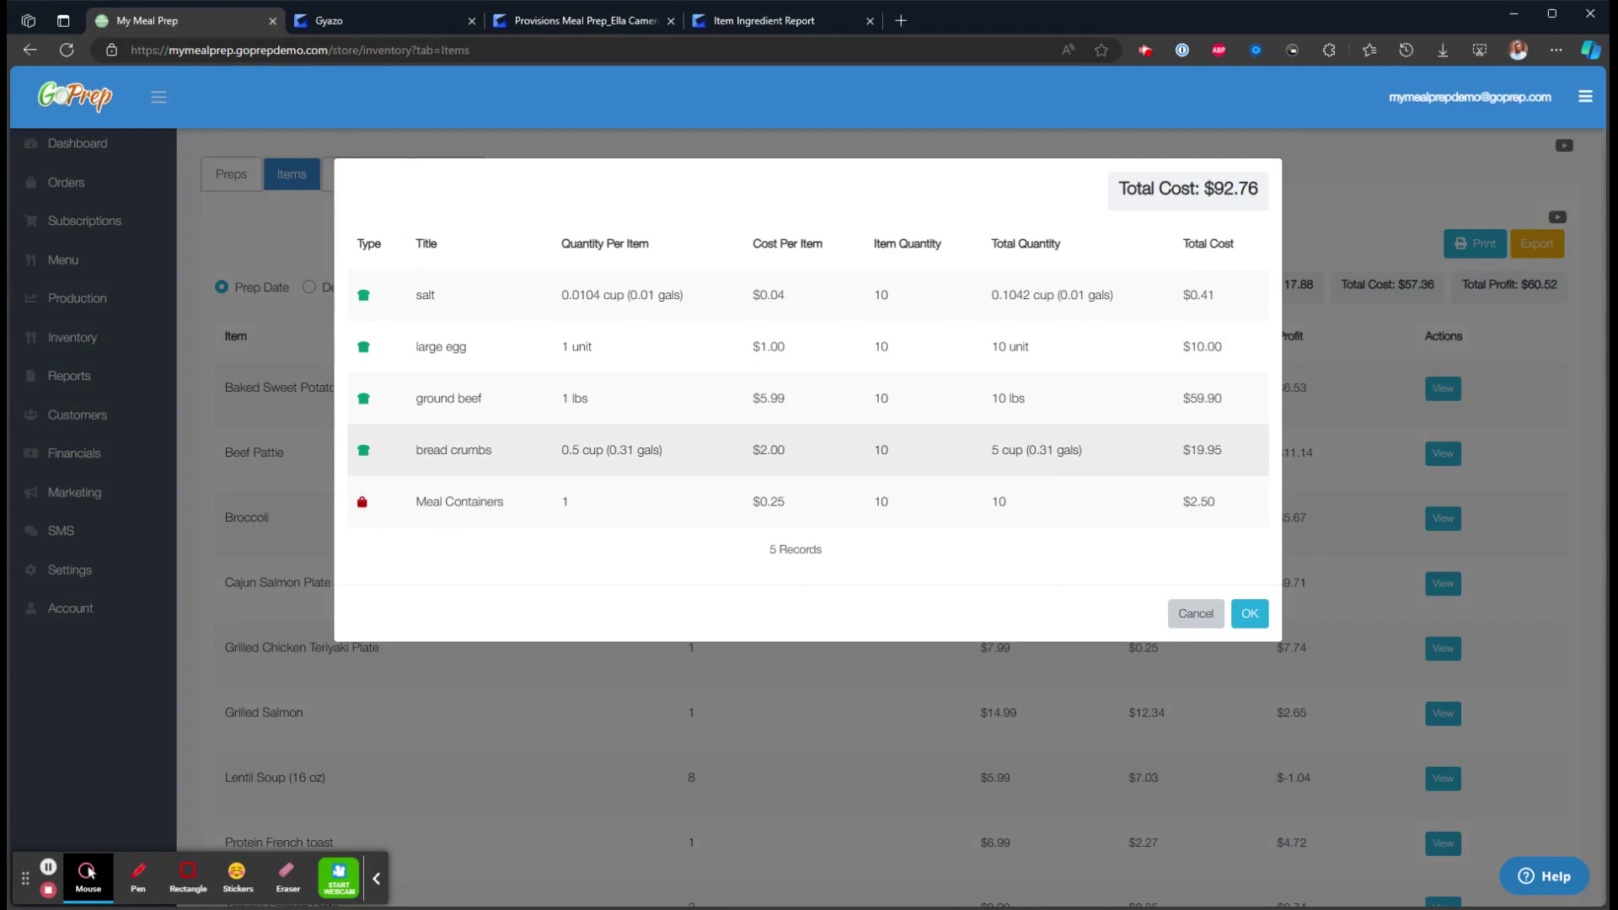
left_click(1197, 614)
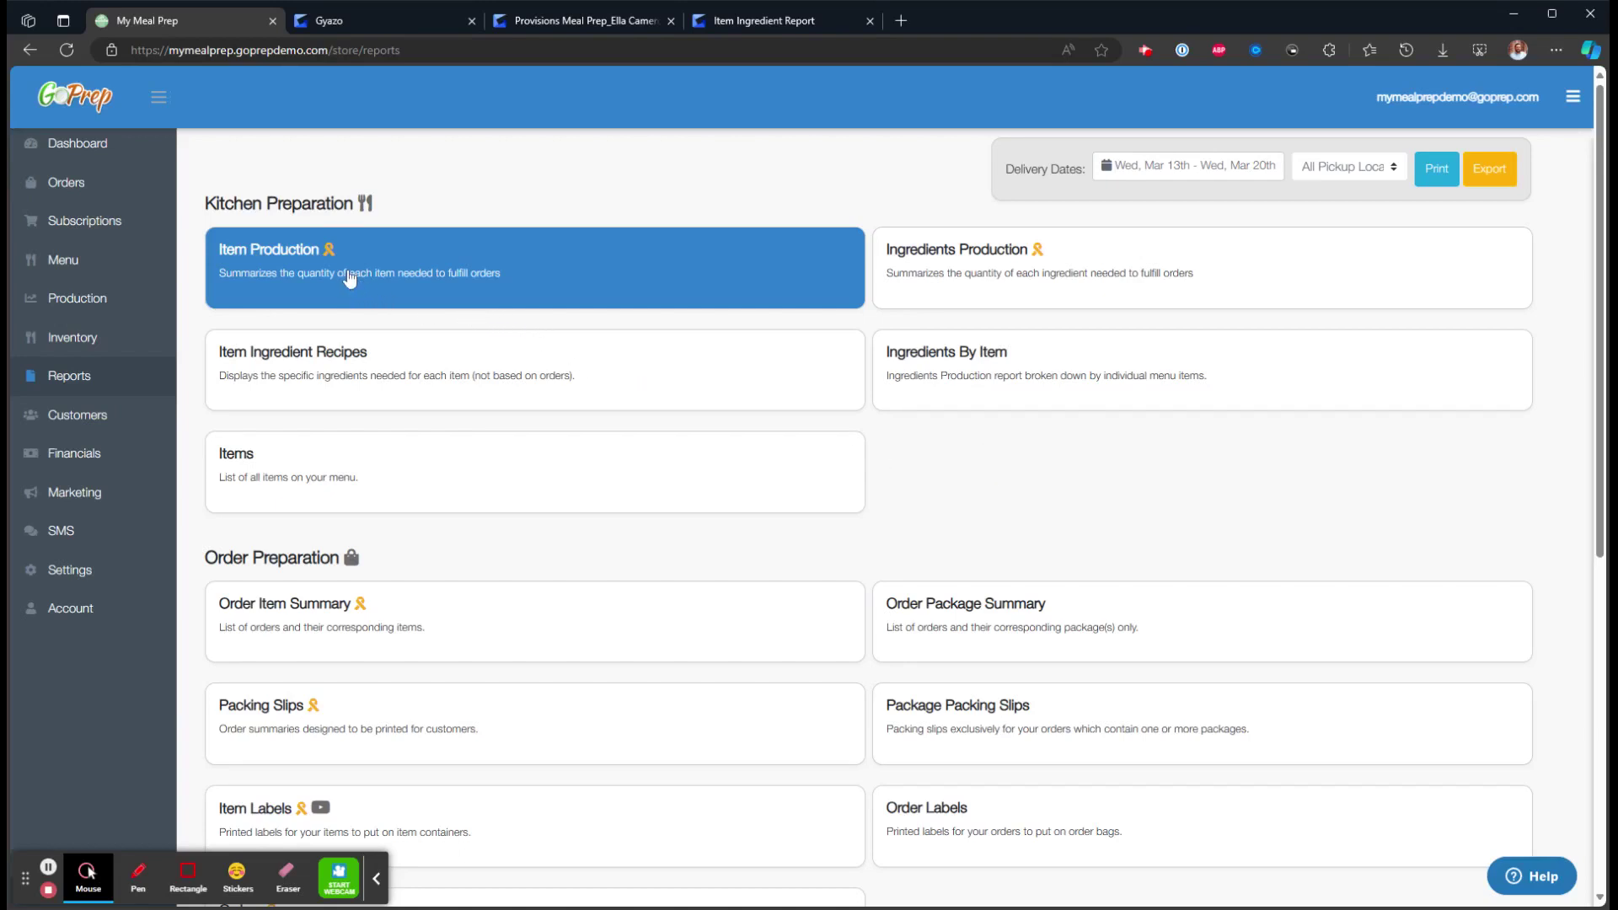
Browse the kitchen and order preparation reports, selecting Packing Slips and Item Labels
mouse_move(333, 260)
scroll(471, 463, "down", 2)
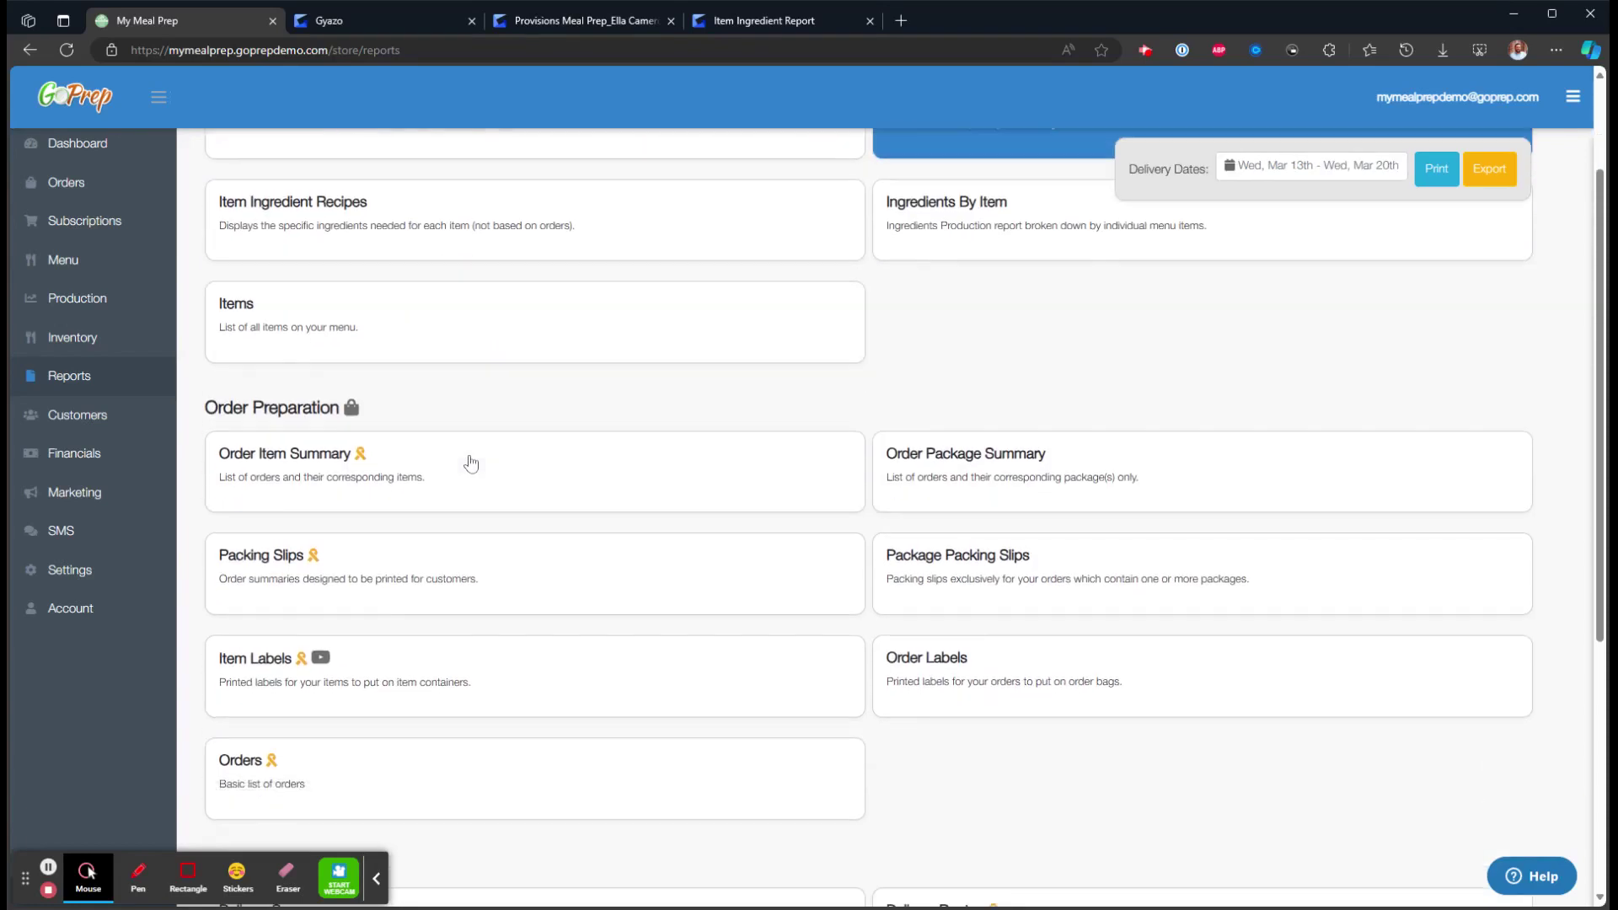
left_click(398, 544)
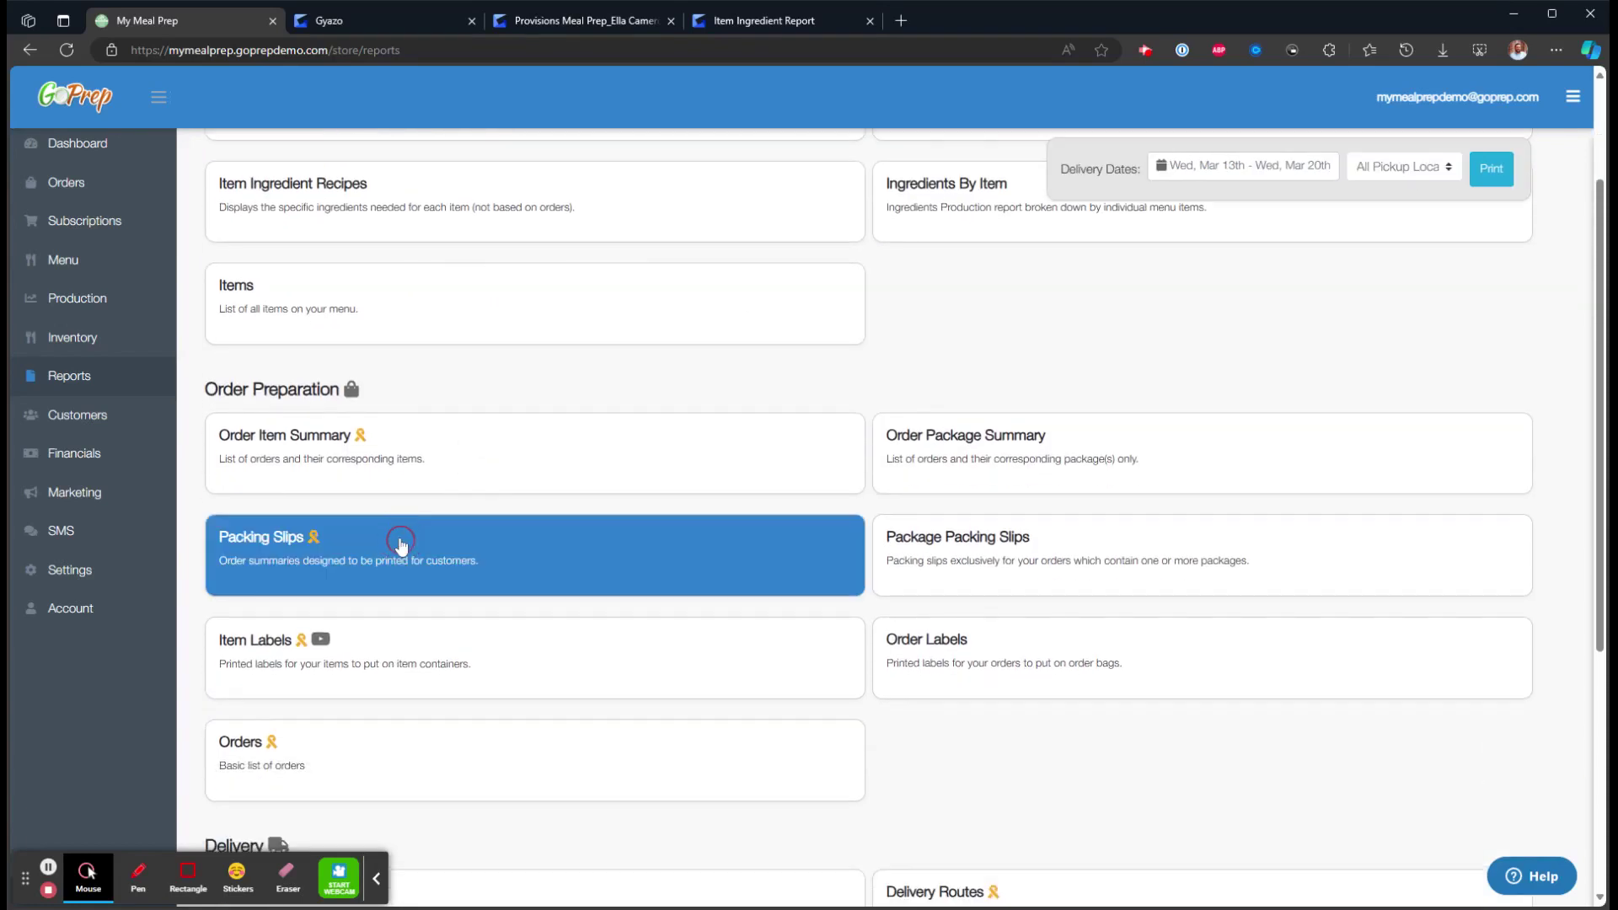
left_click(417, 647)
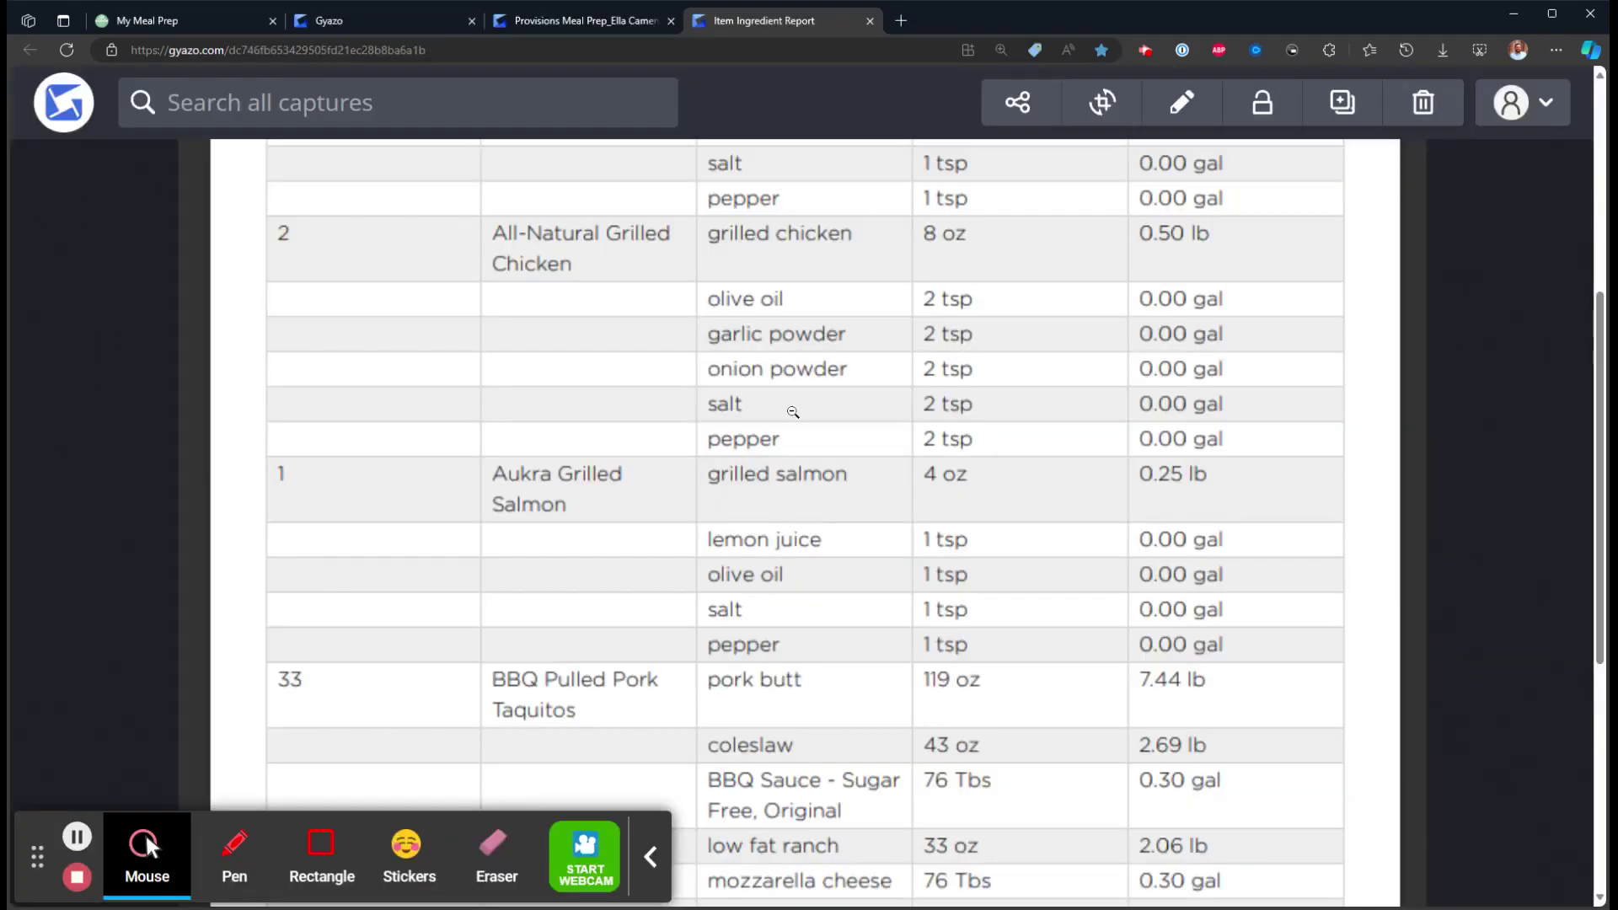
Examine the sample Item Ingredient Report in Gyazo for the ingredient quantities listed under each item
scroll(791, 411, "up", 1)
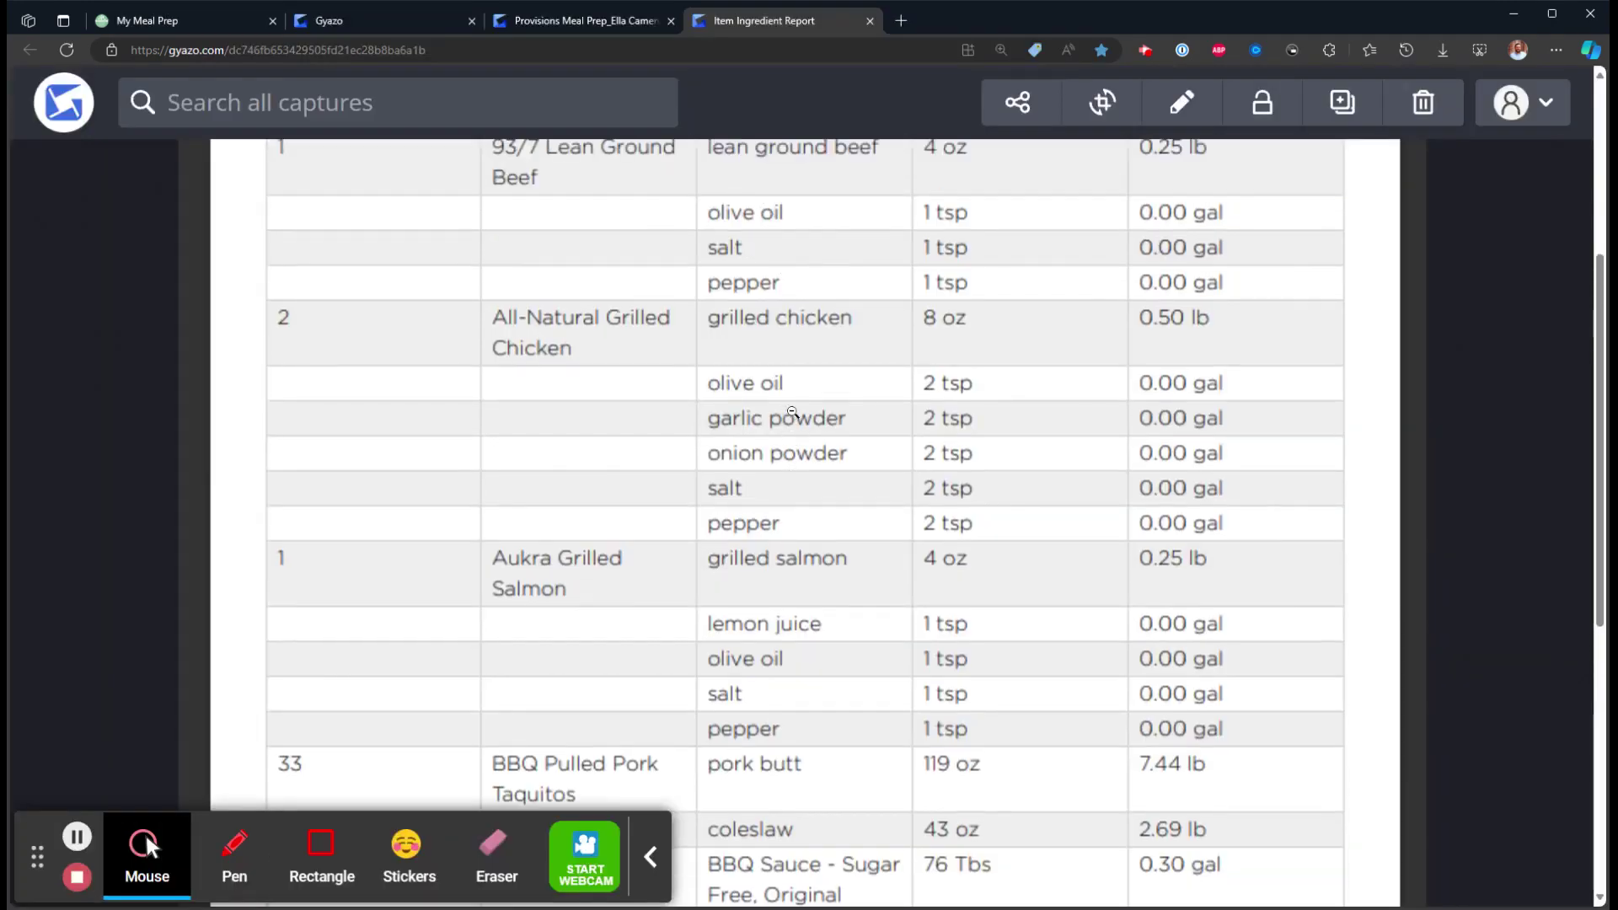
left_click(791, 411)
left_click(688, 437)
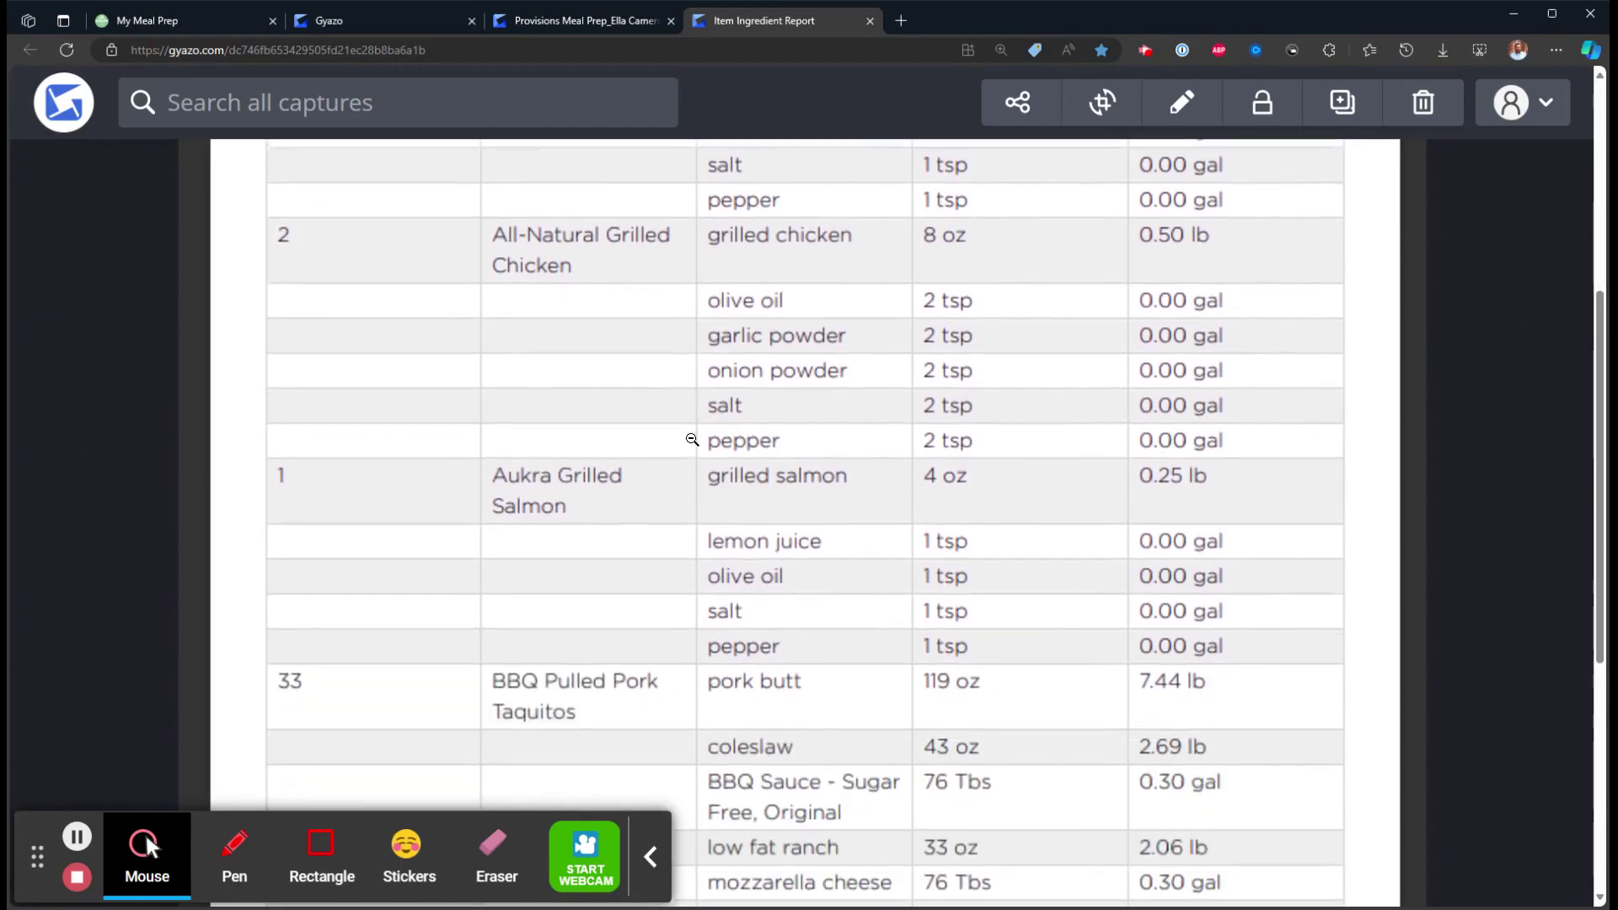
Examine the BBQ Pulled Pork Taquitos ingredients in the sample report, and return to the GoPrep store
scroll(341, 511, "down", 2)
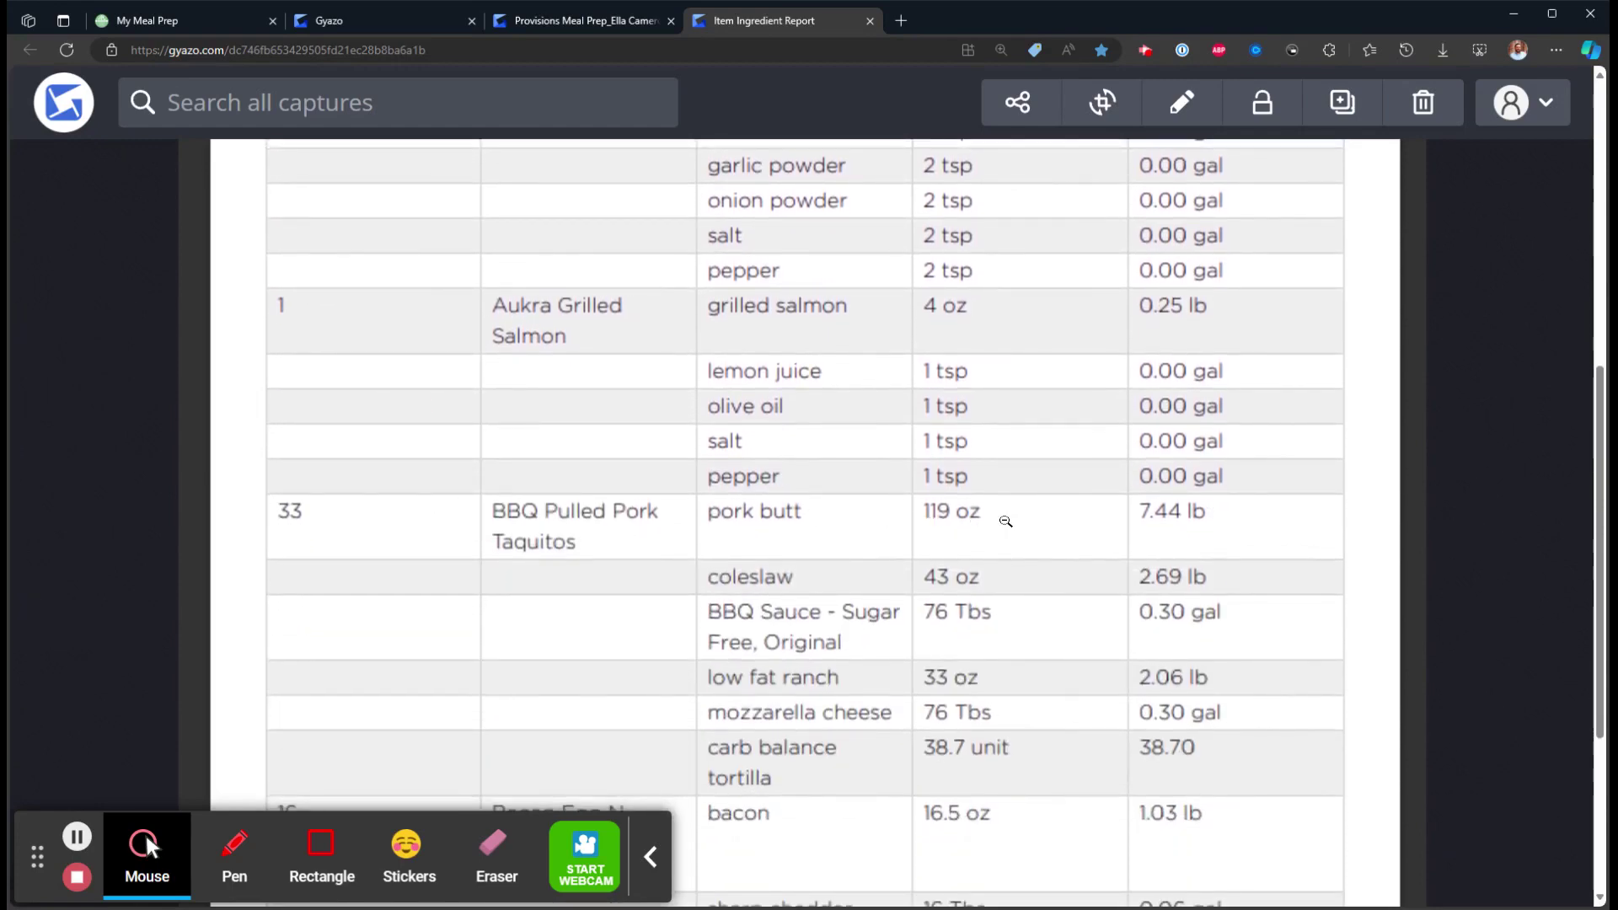
scroll(705, 573, "down", 1)
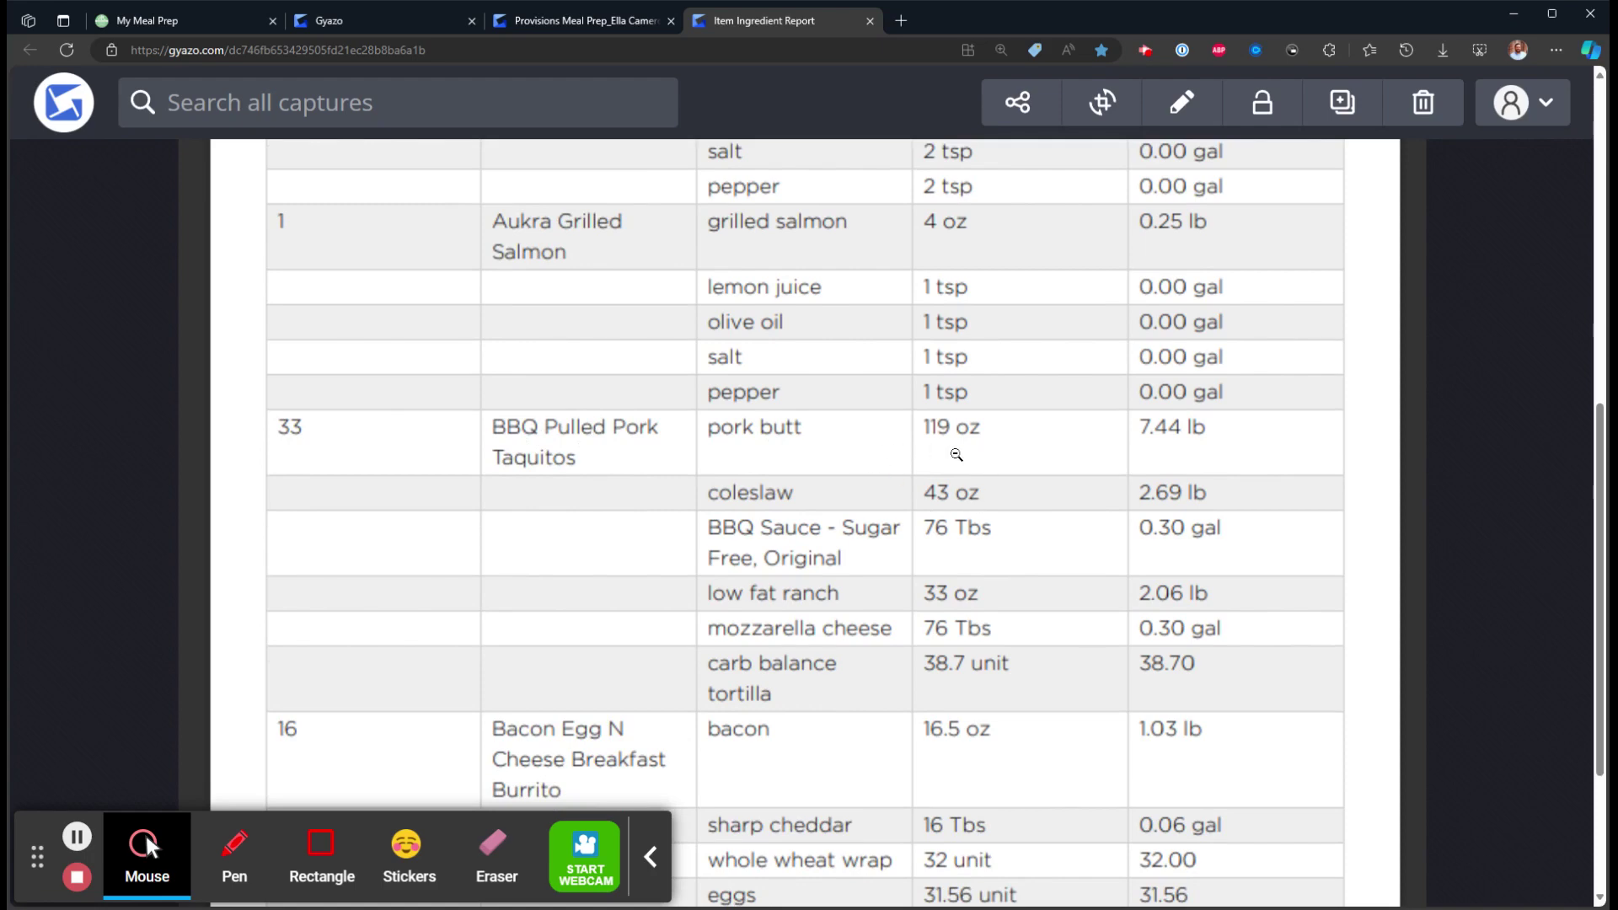
key("ctrl+1")
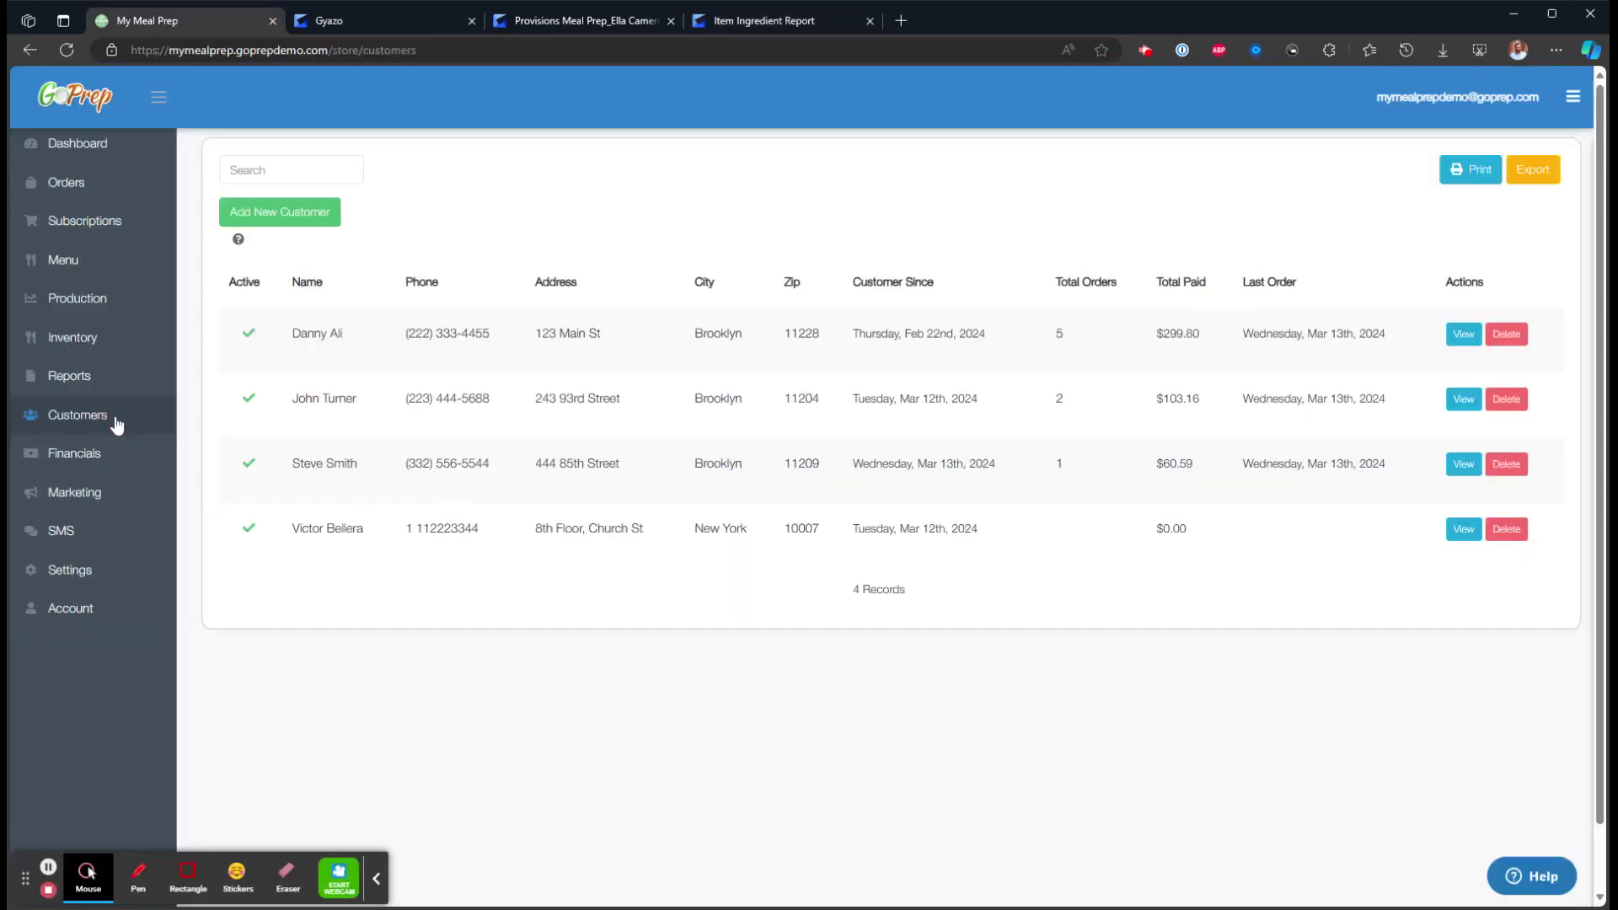
Review the first listed customer's contact details and order history, and open the customer's record for editing
left_click(623, 351)
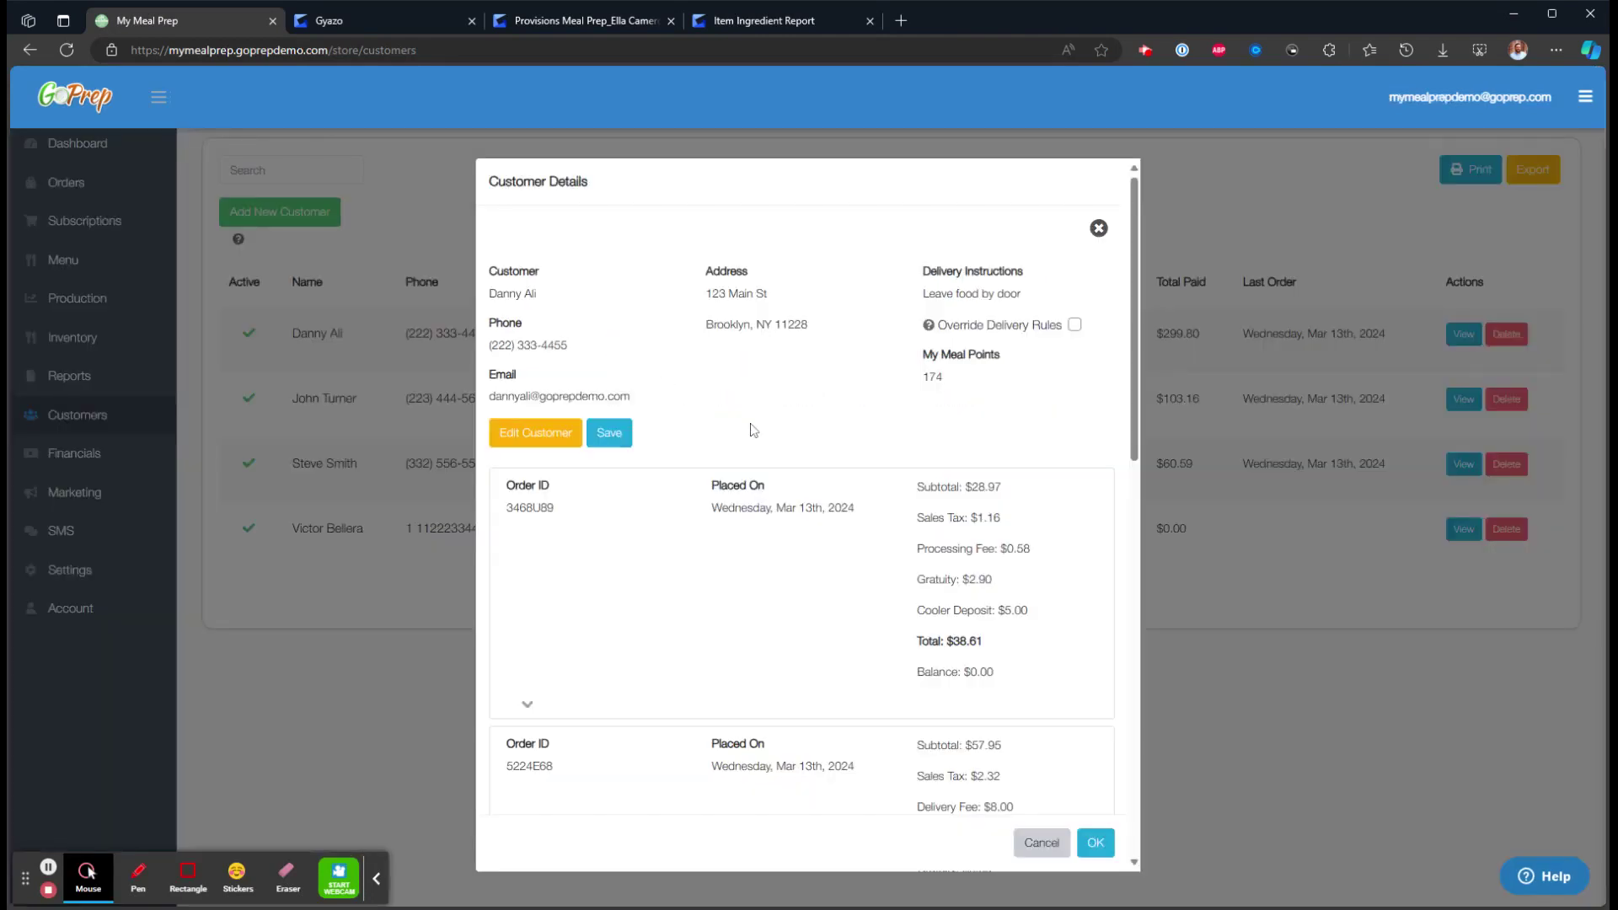
scroll(753, 429, "down", 3)
scroll(753, 430, "down", 1)
scroll(752, 426, "up", 3)
left_click(521, 435)
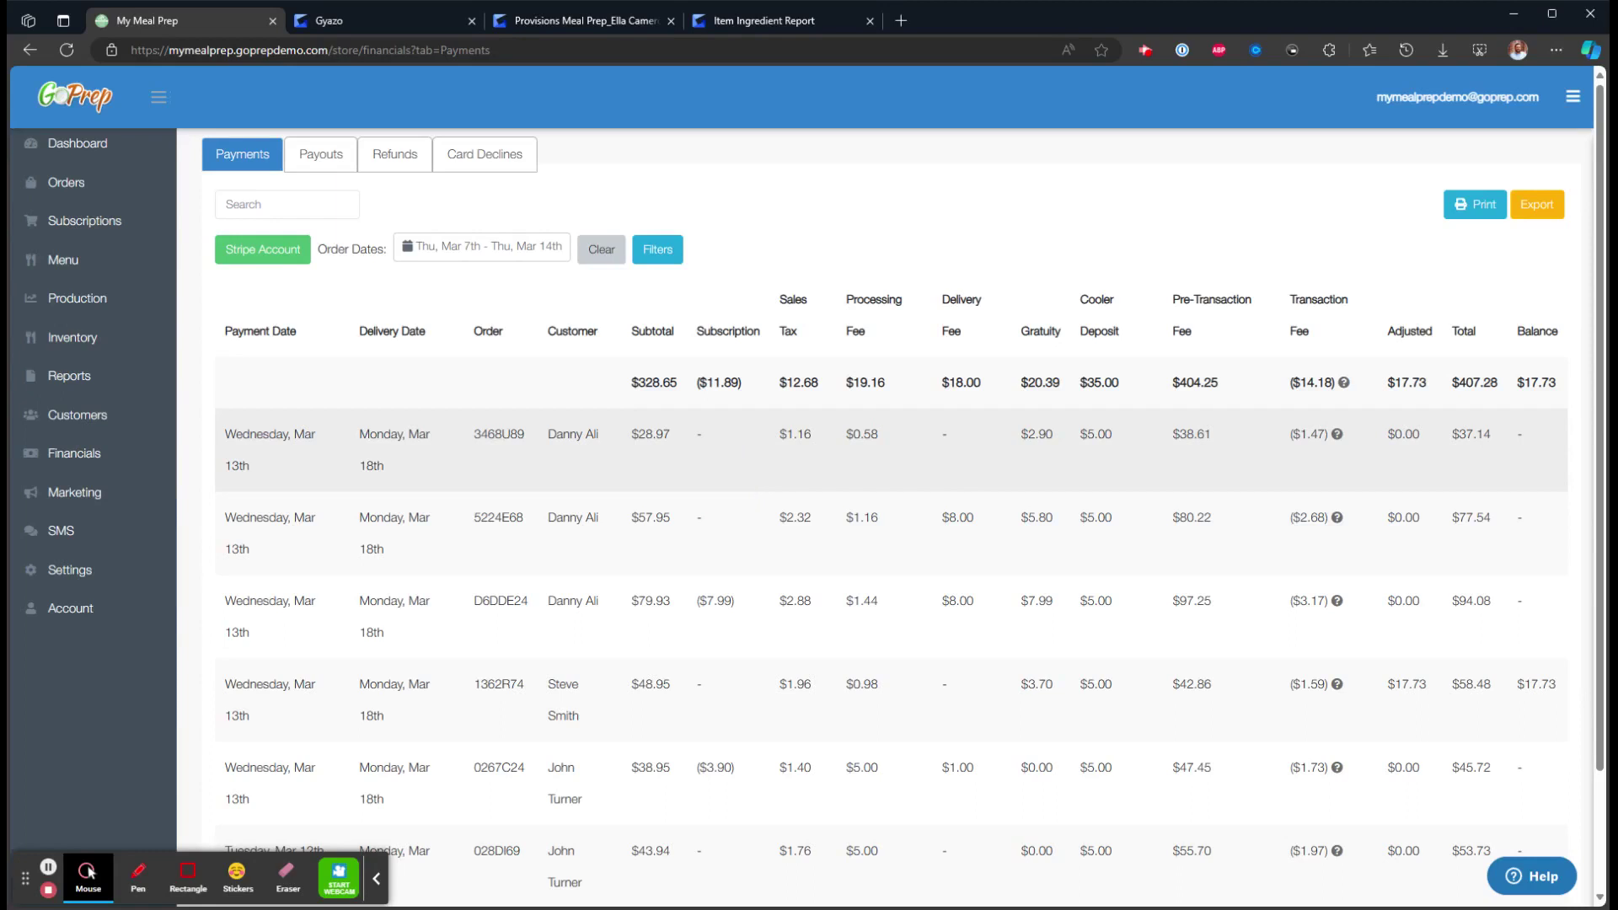
Look at the order date range choices for the payments list in Financials, keeping the current range
left_click(486, 250)
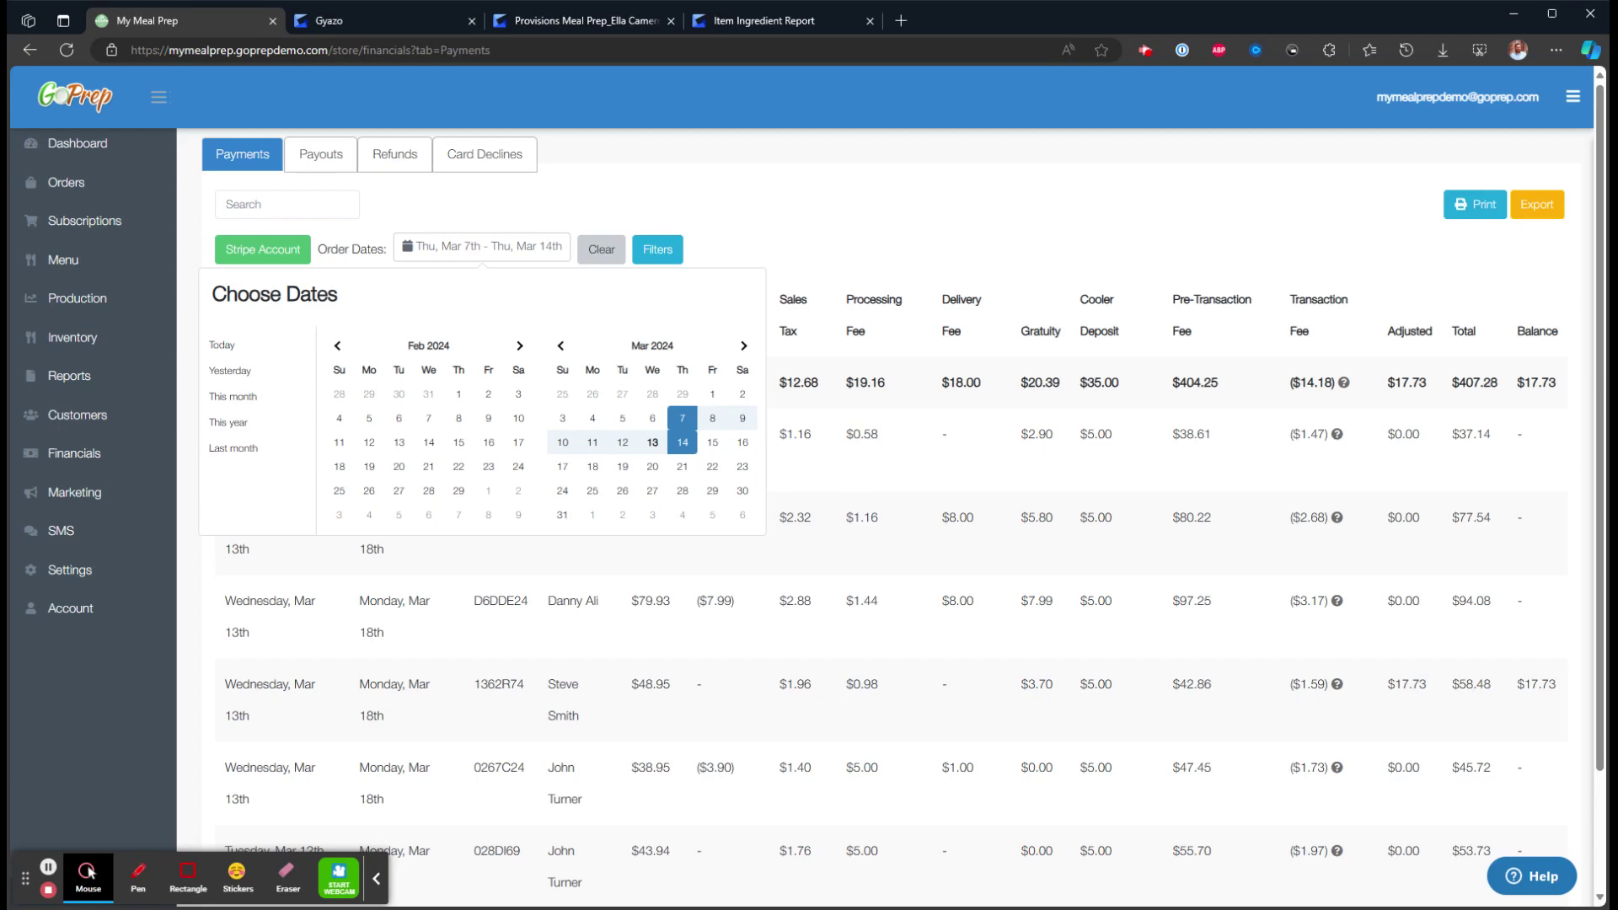
left_click(729, 200)
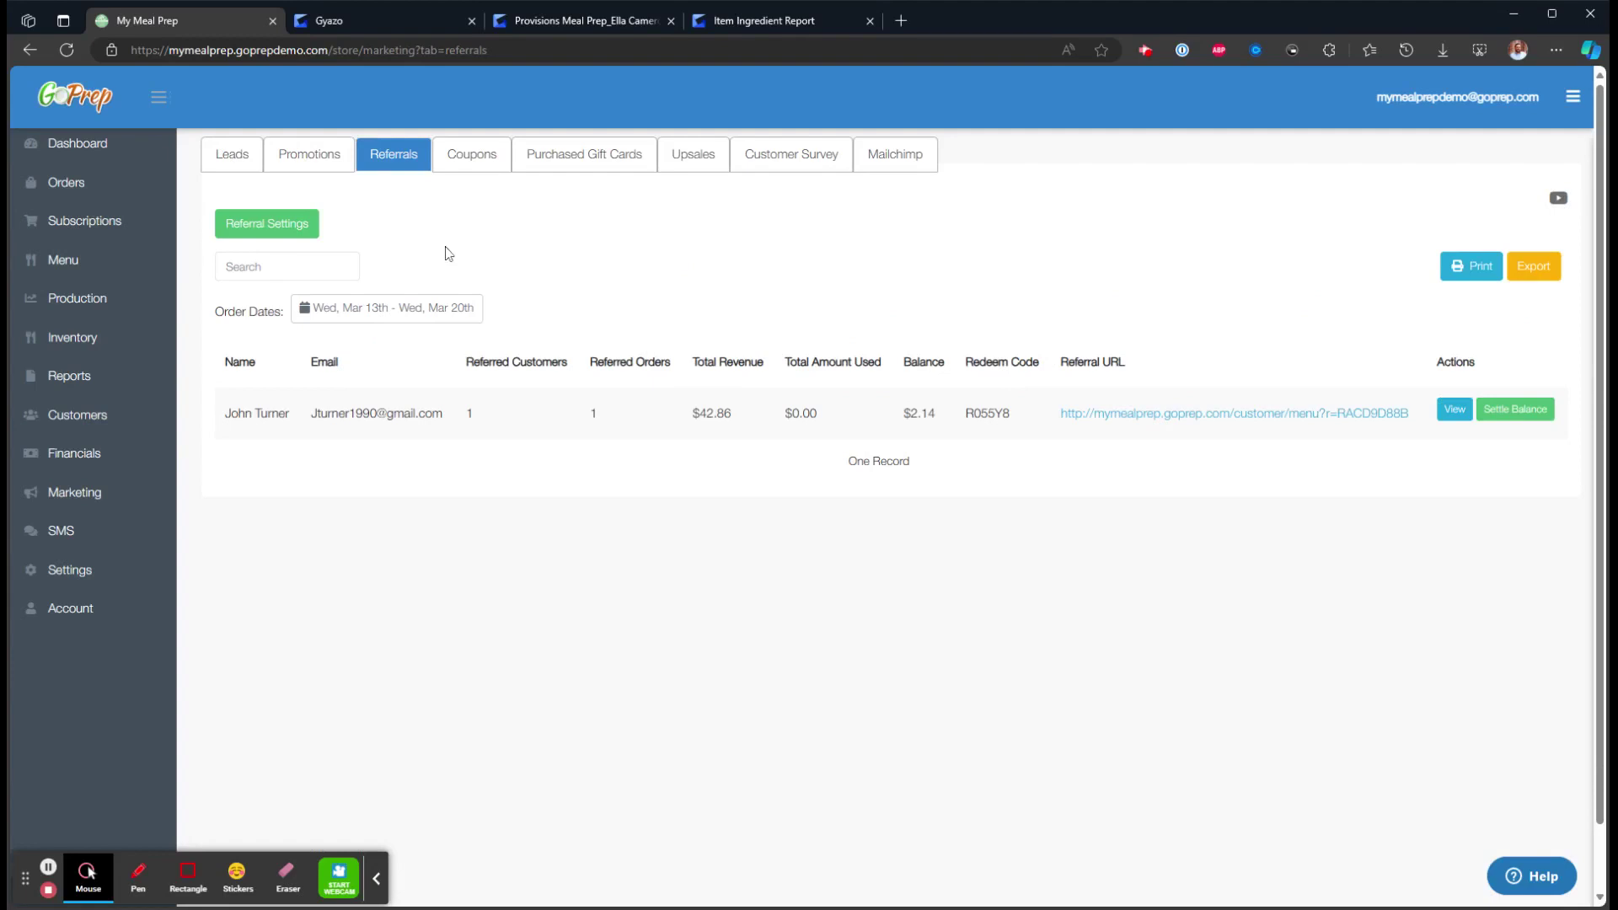
Examine the referral settings' frequency, percentage amount and the Store Credit and Cash kickback types, and close them without saving
left_click(302, 226)
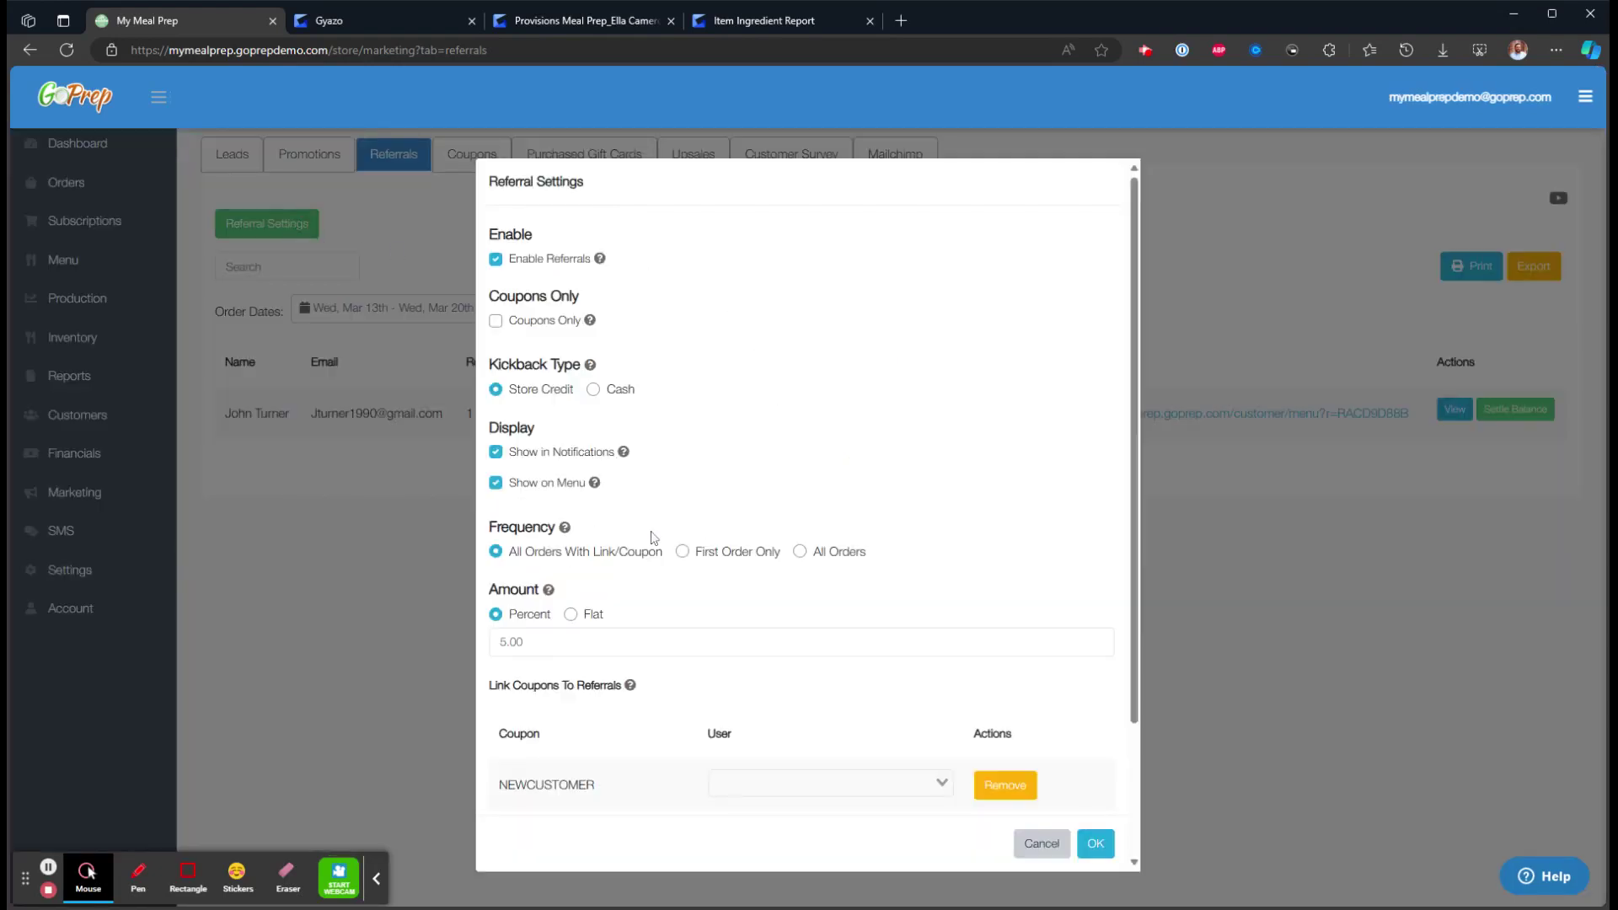
double_click(522, 527)
left_click_drag(582, 641, 455, 657)
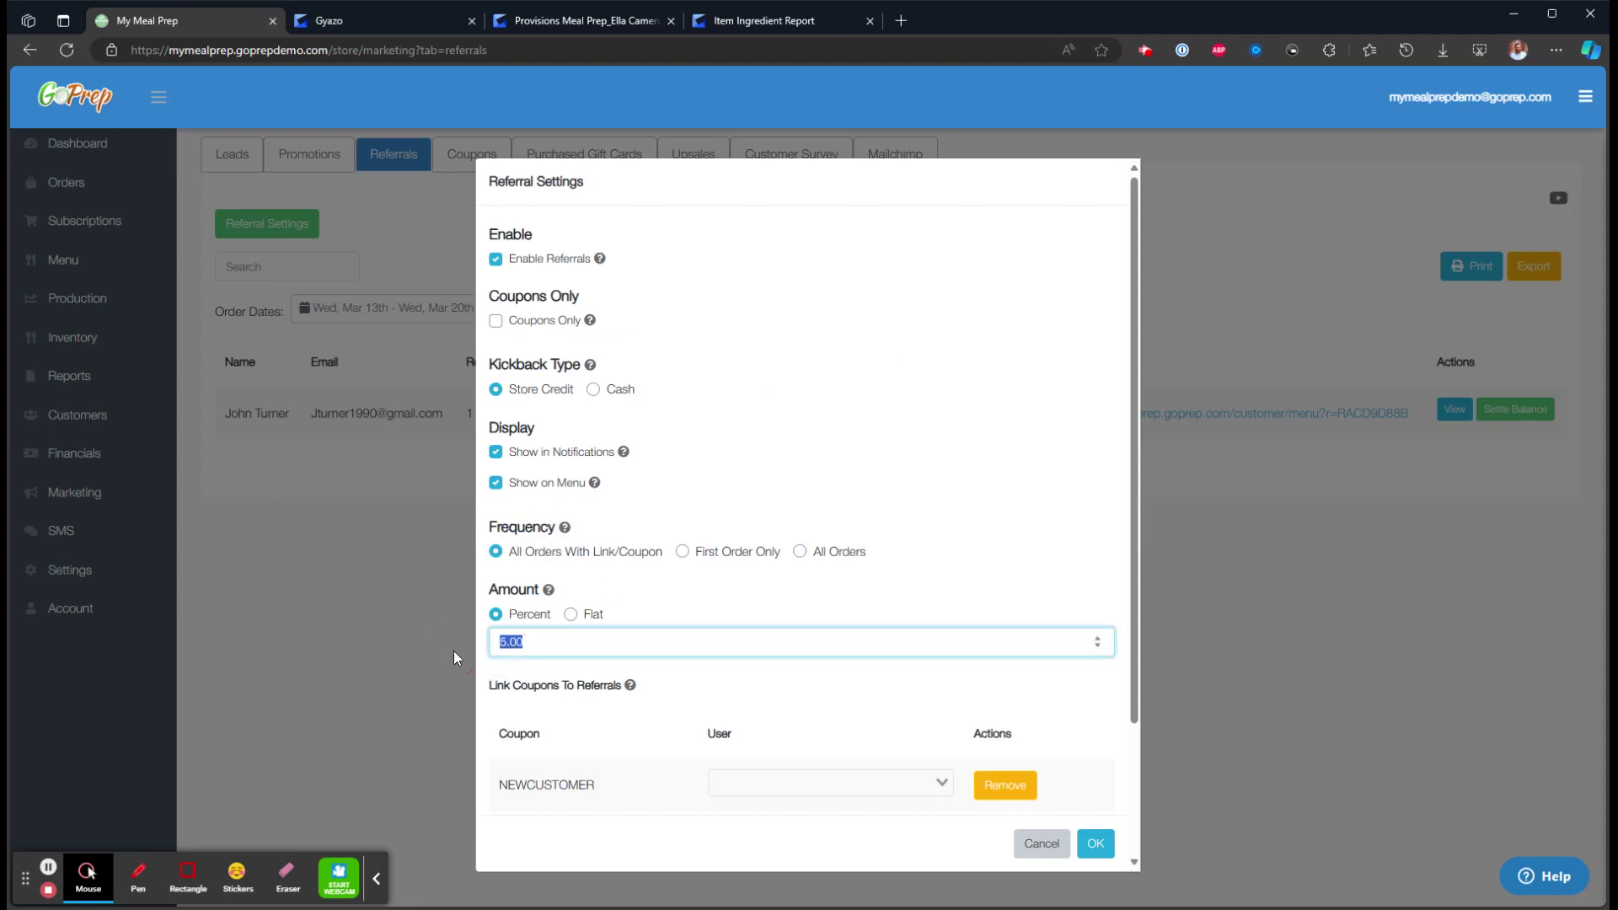
left_click(580, 396)
left_click_drag(581, 396, 493, 390)
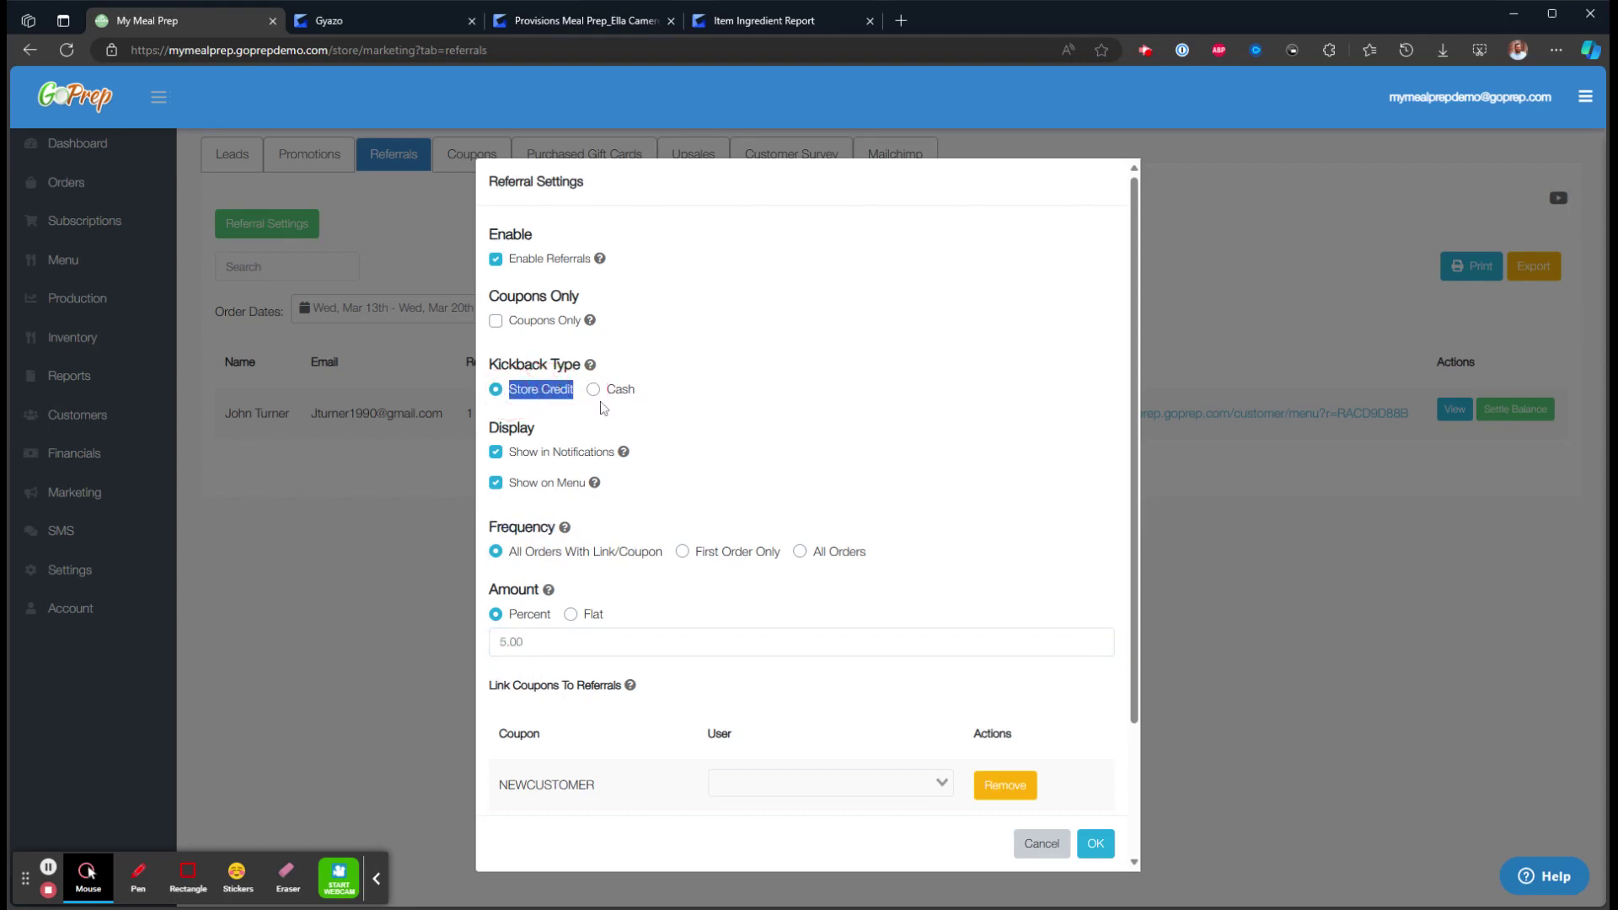
double_click(627, 390)
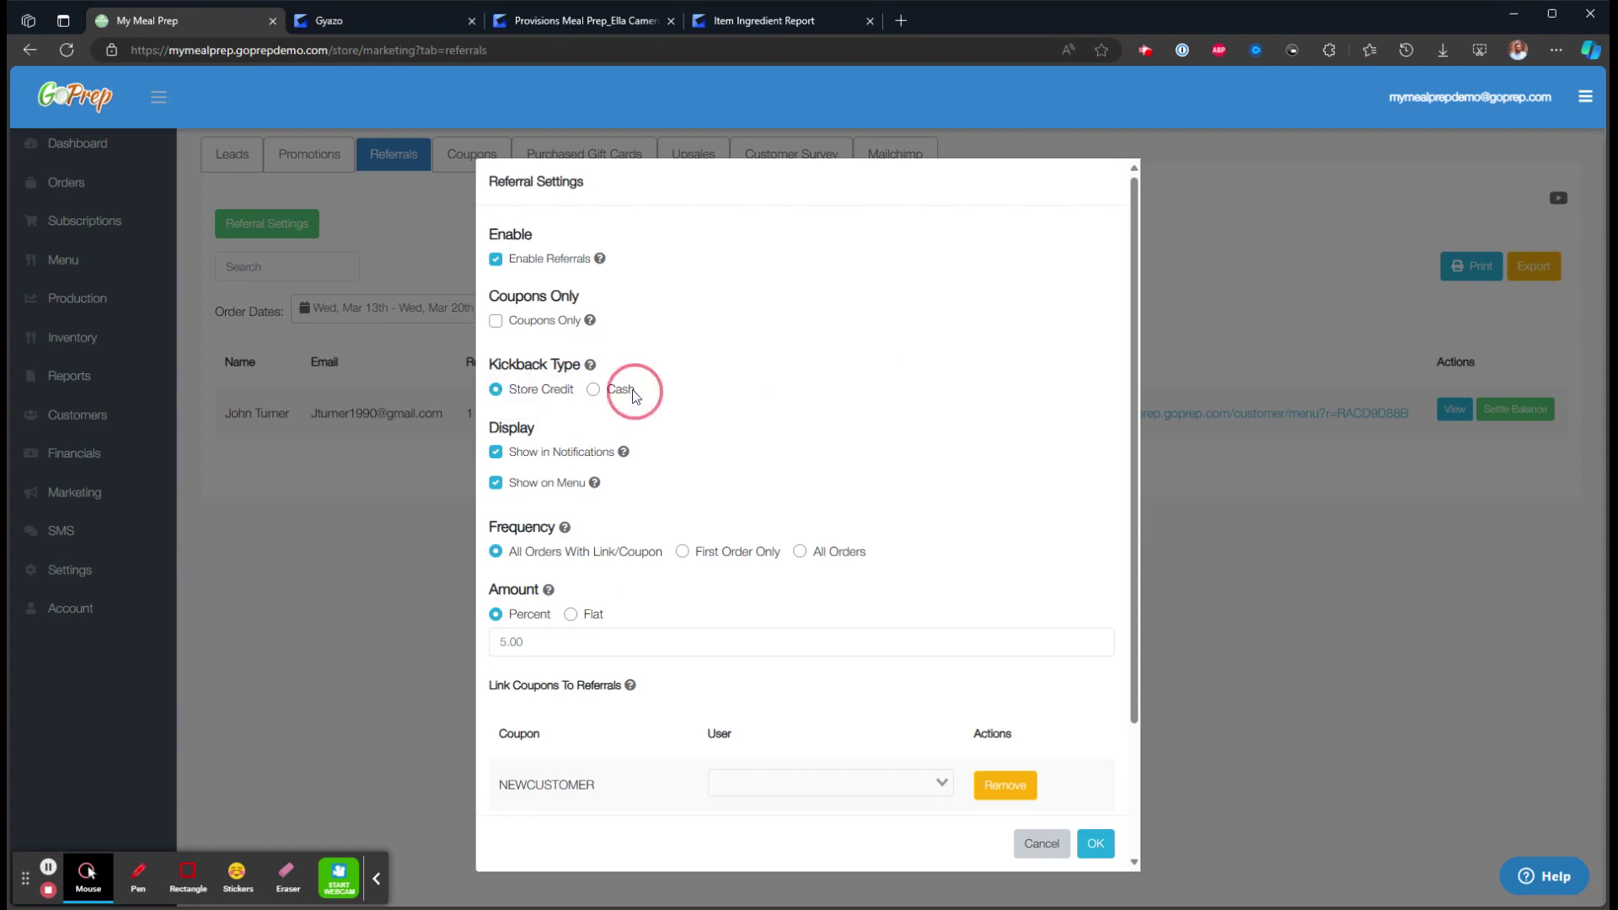
left_click(1024, 841)
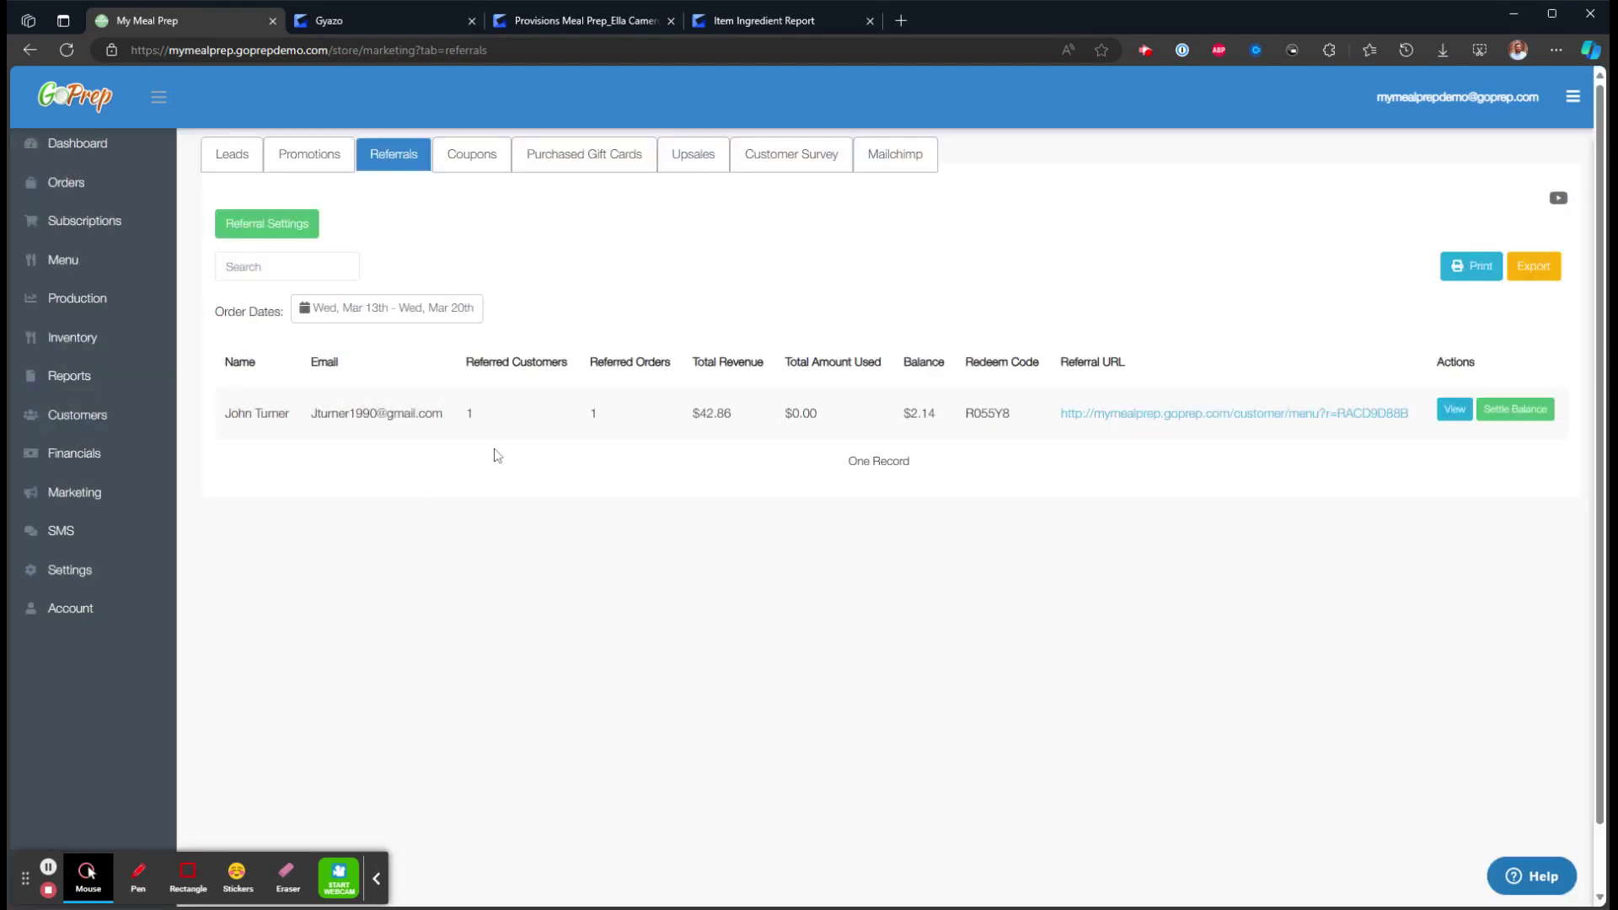
Examine the referring customer's record, including referred customers, referred orders, redeem code and balance
left_click(226, 415)
left_click_drag(226, 414, 286, 413)
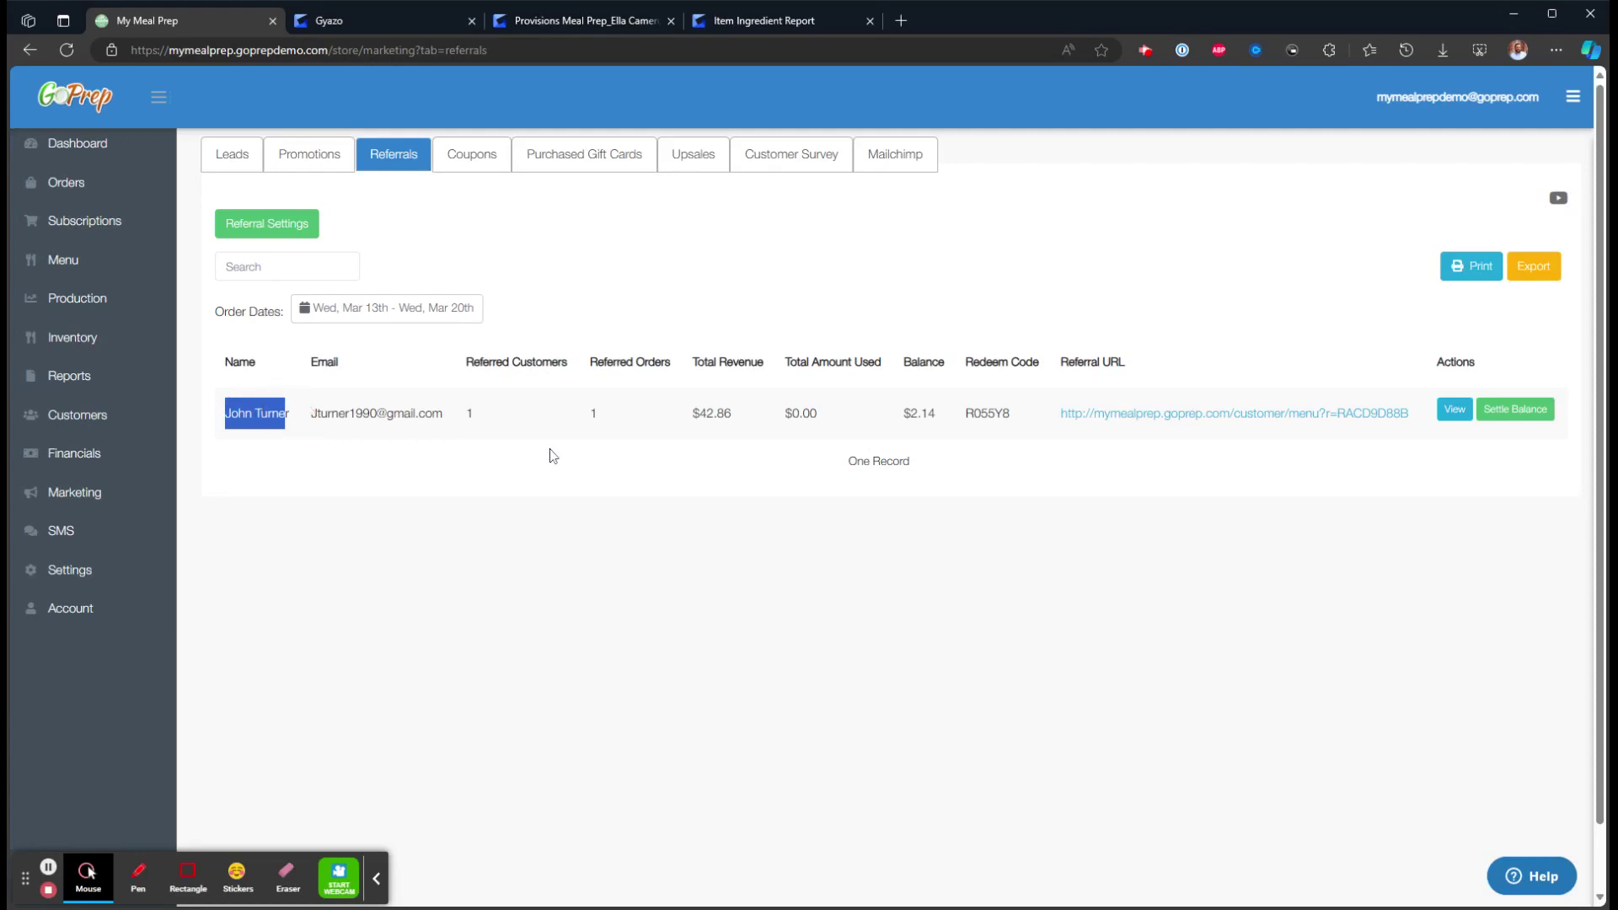
double_click(516, 411)
double_click(645, 404)
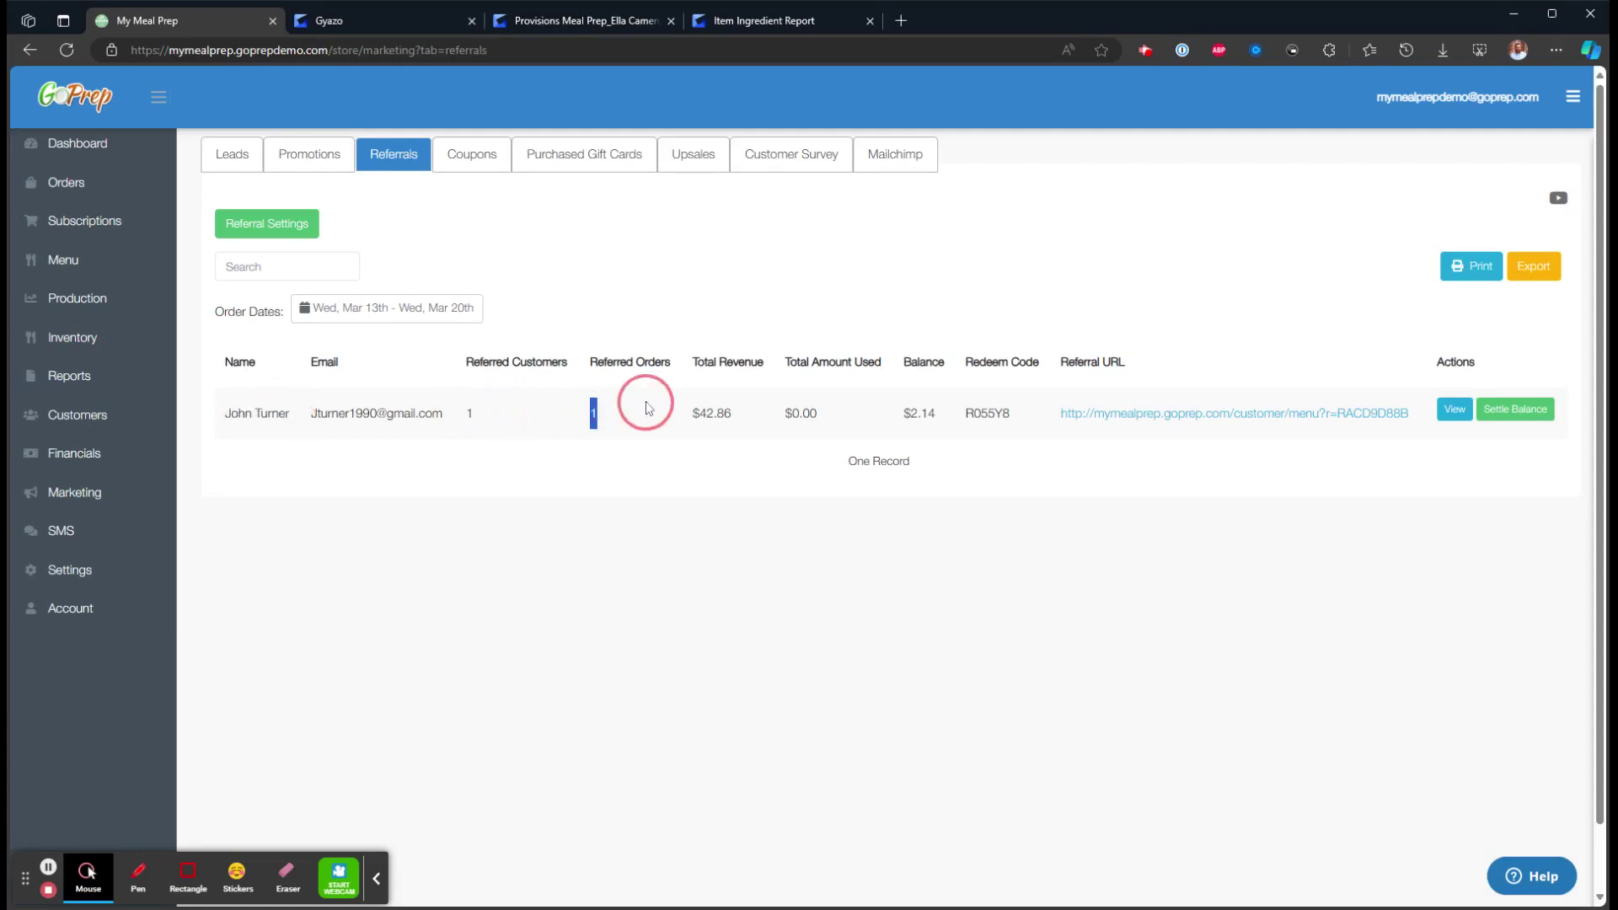
left_click_drag(903, 414, 1012, 413)
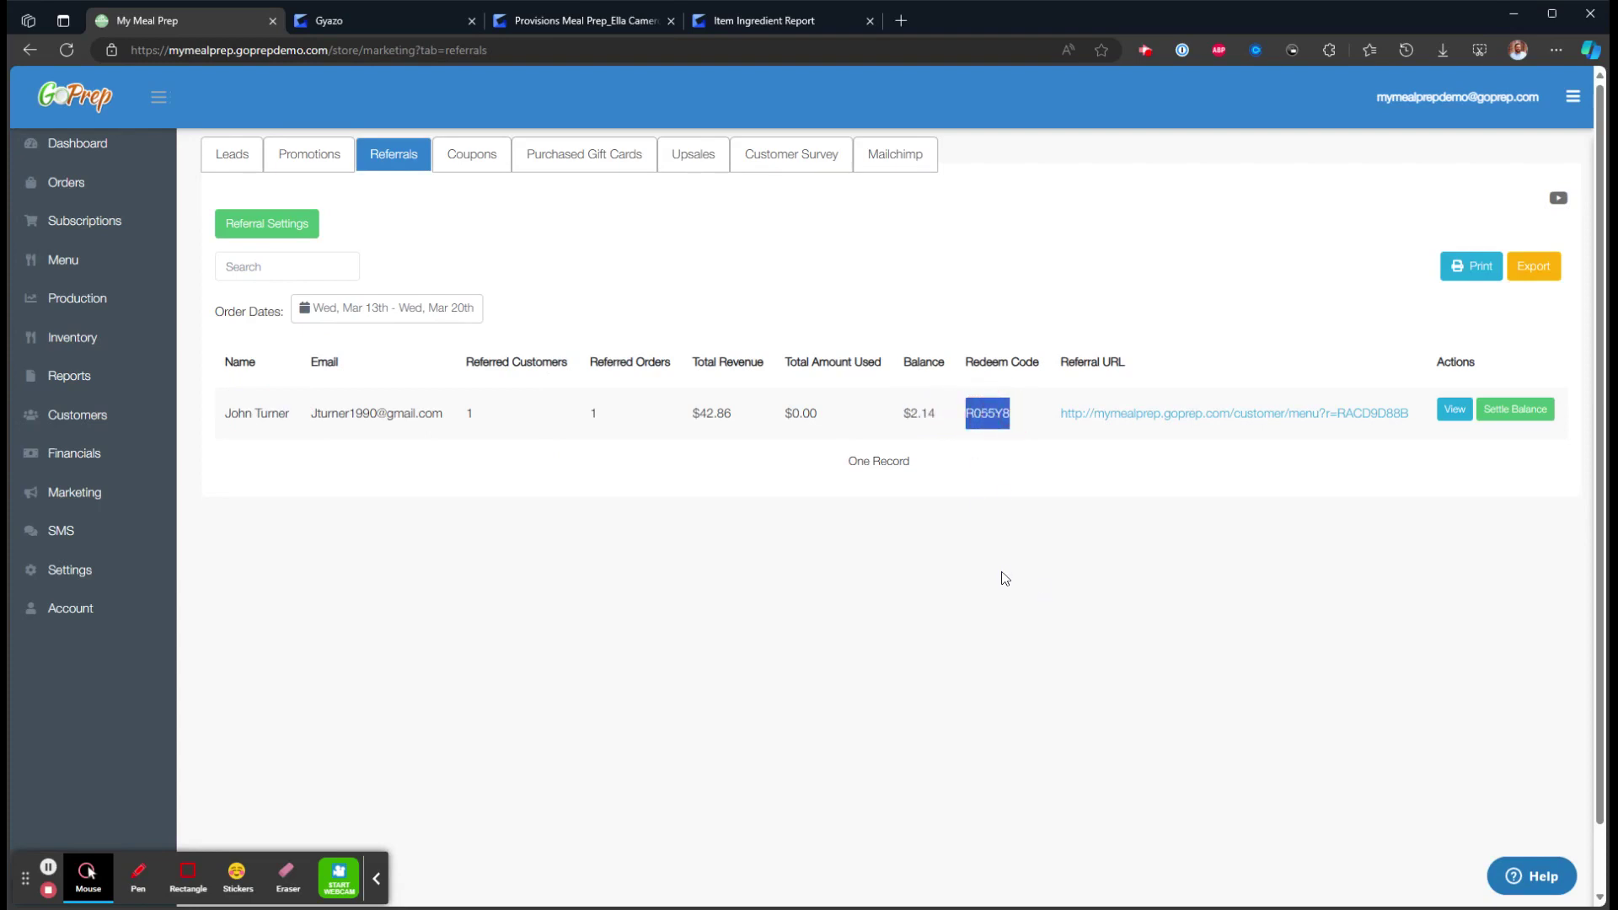
left_click_drag(903, 413, 935, 413)
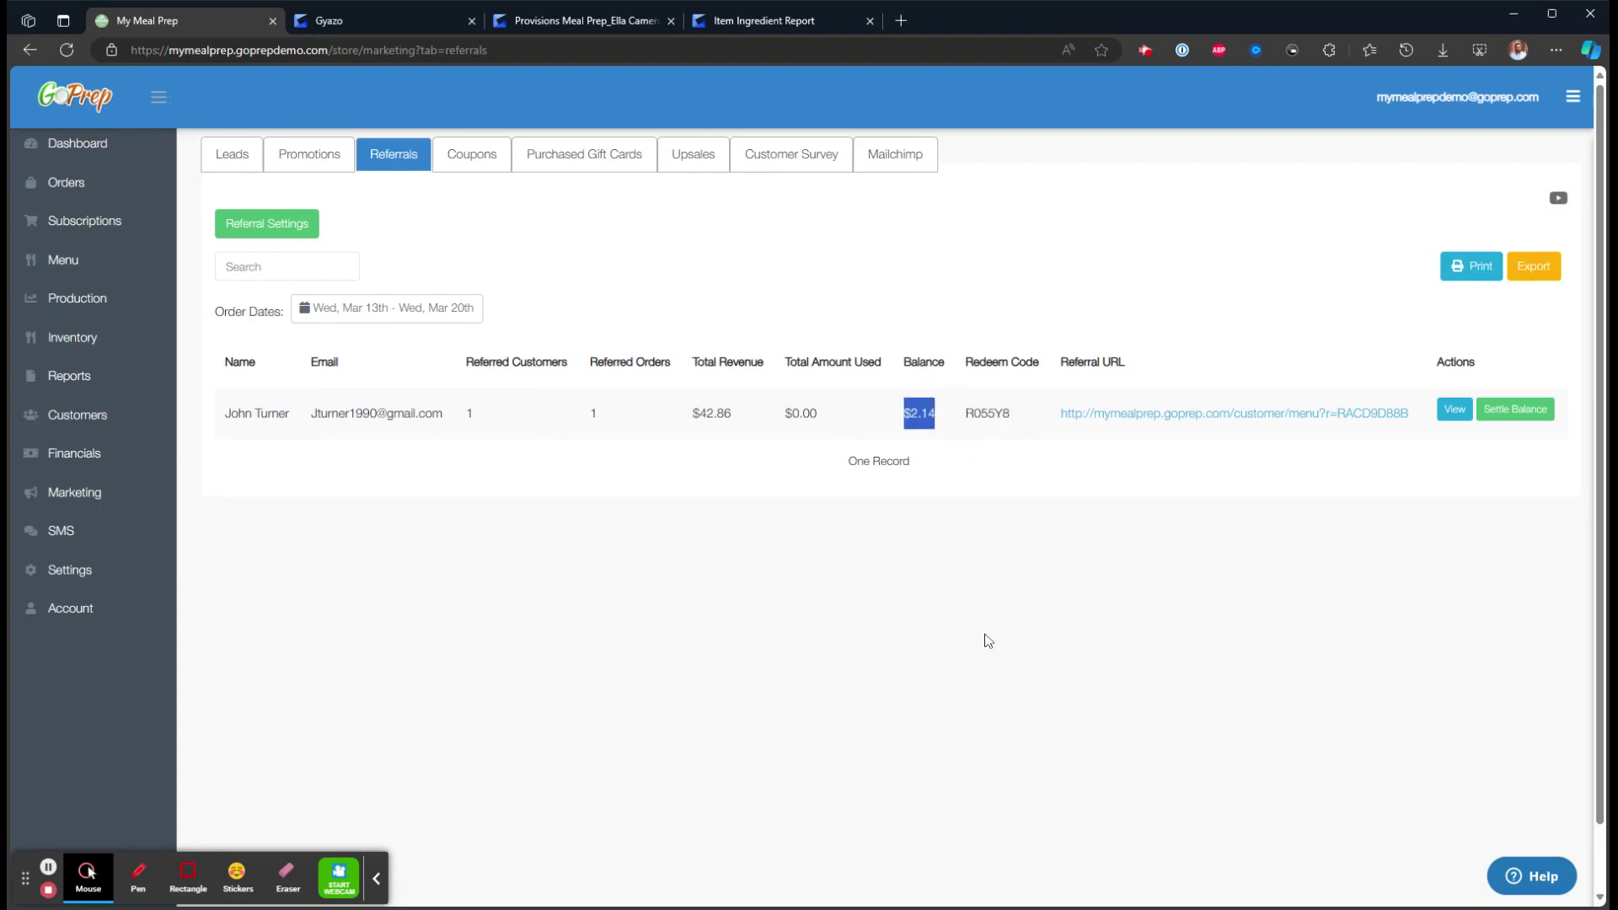
View the coupons and purchased gift cards in Marketing, and open the entry for adding a gift card code
left_click(472, 154)
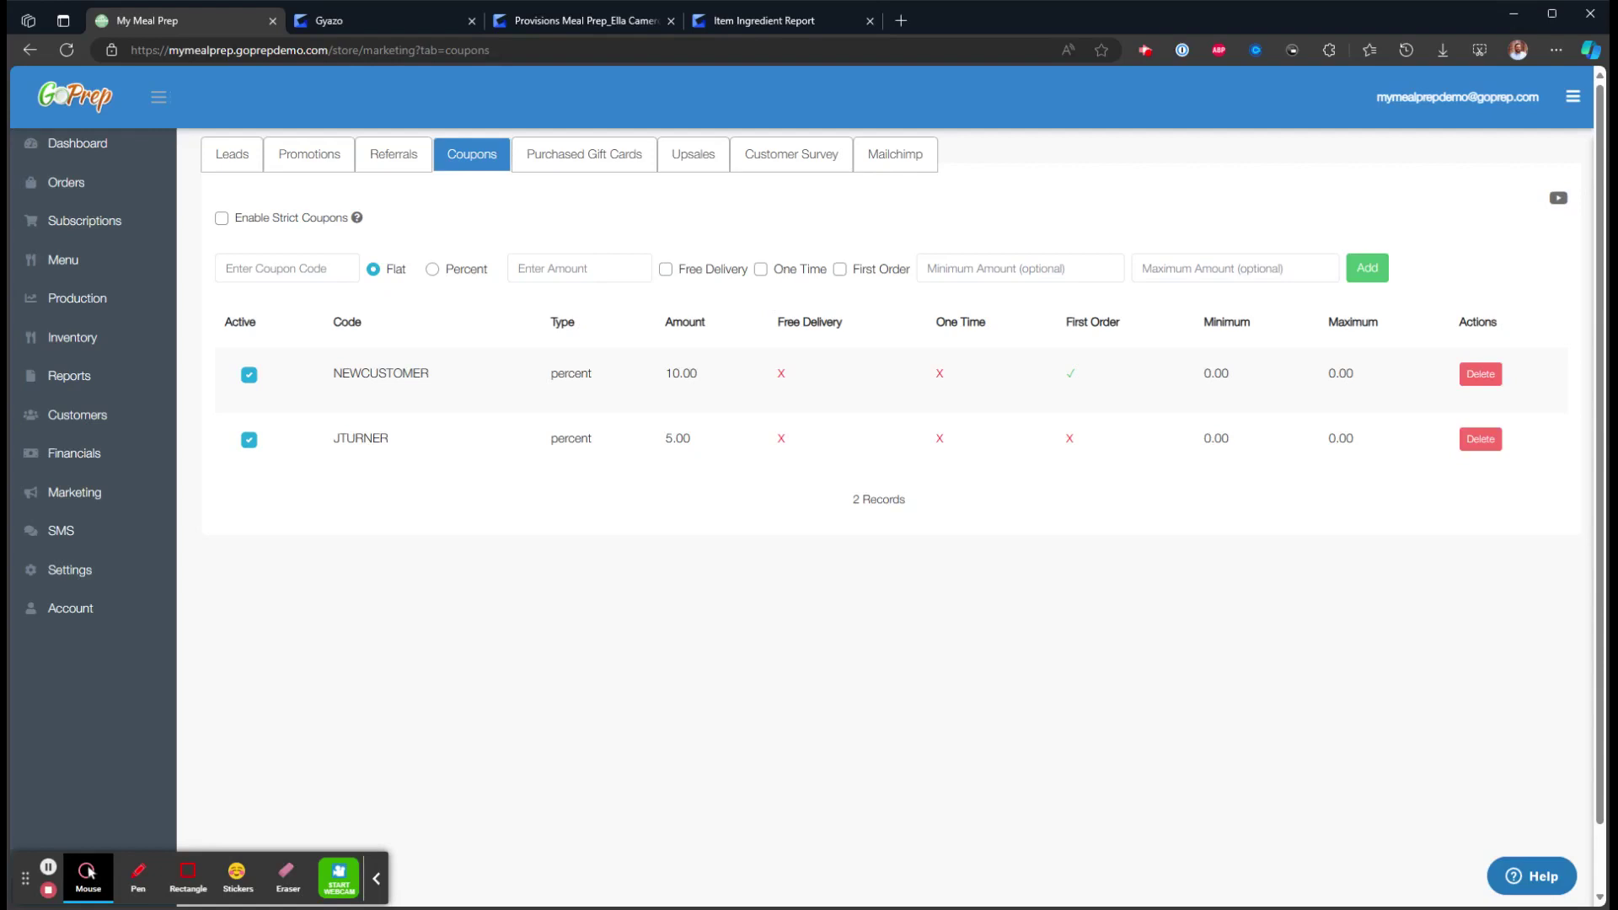
left_click(584, 154)
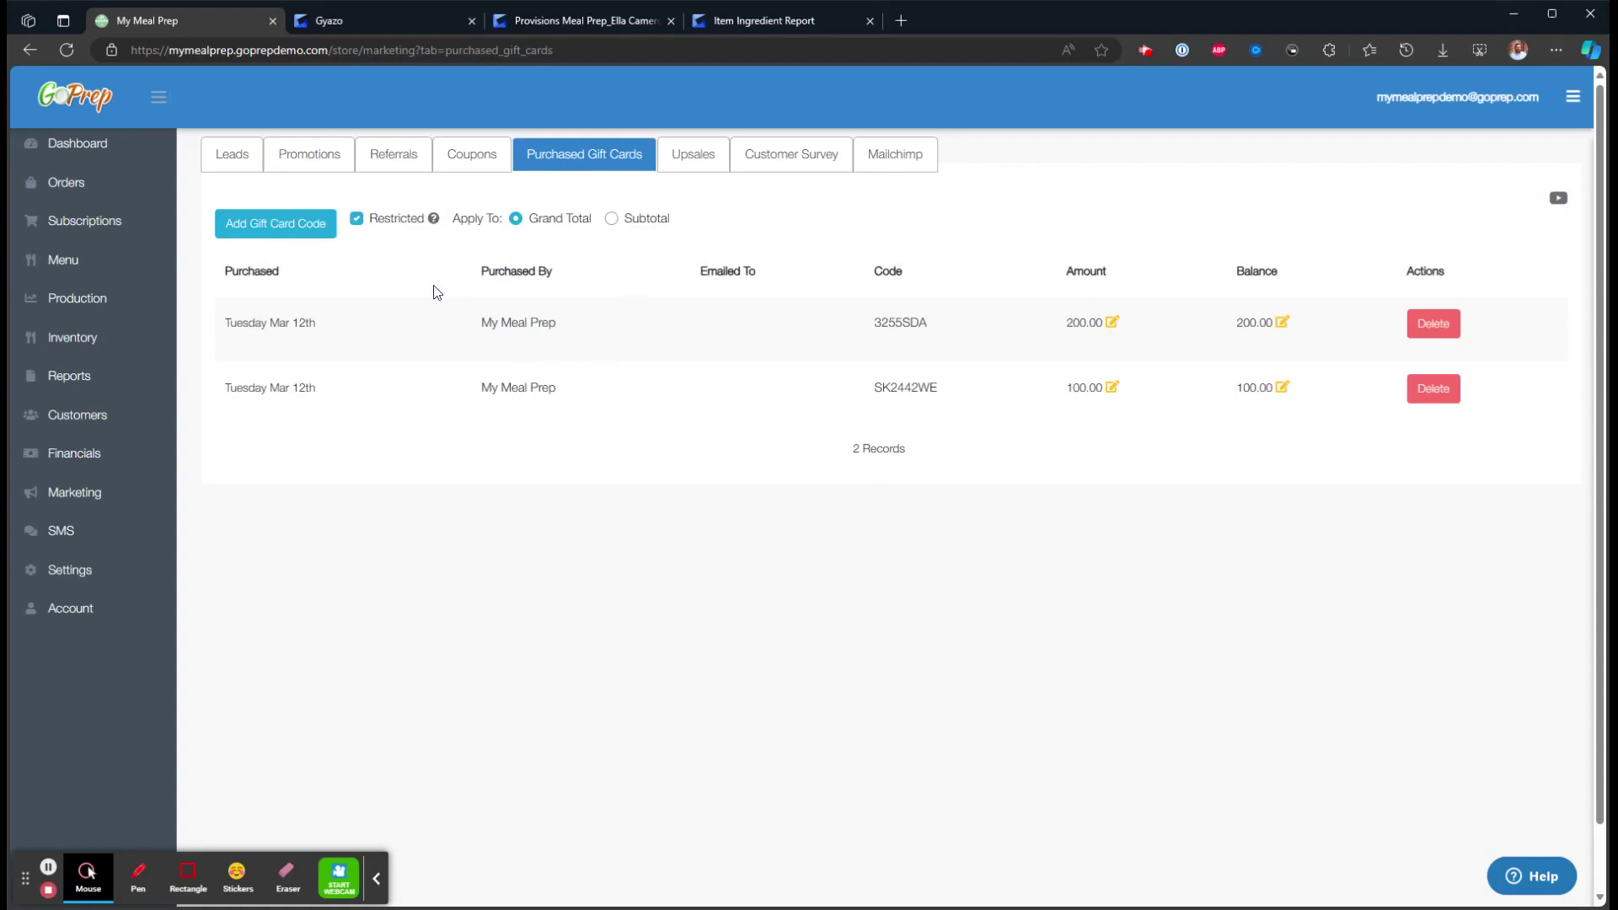
left_click(301, 226)
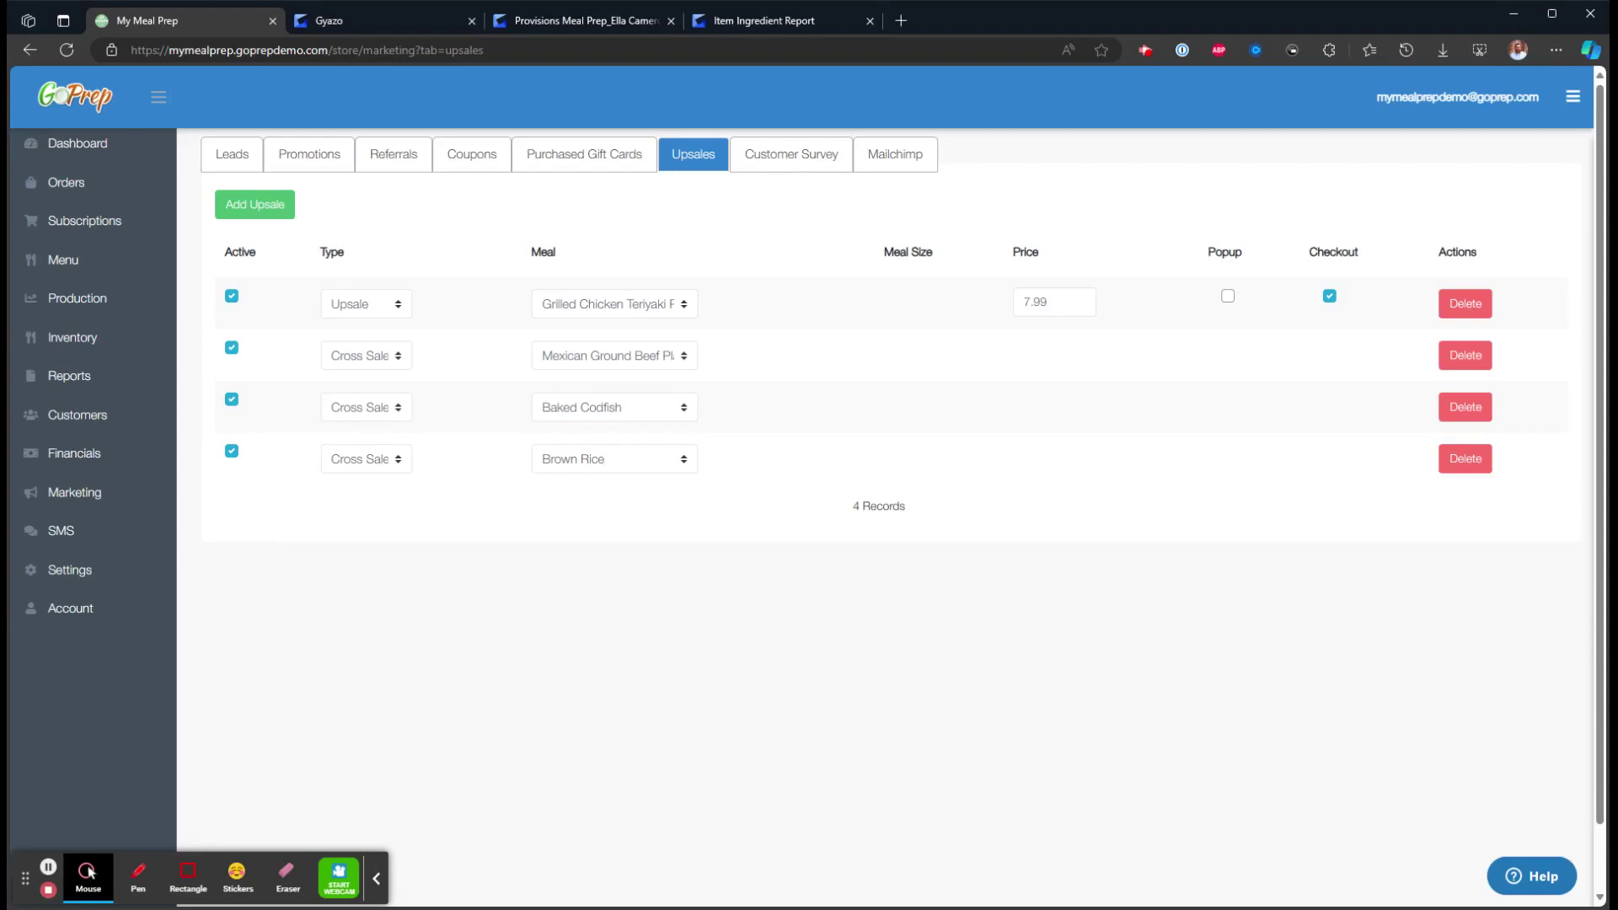
Review the customer survey questions and the Rating option for a new question without adding one, and view the Mailchimp section
left_click(791, 154)
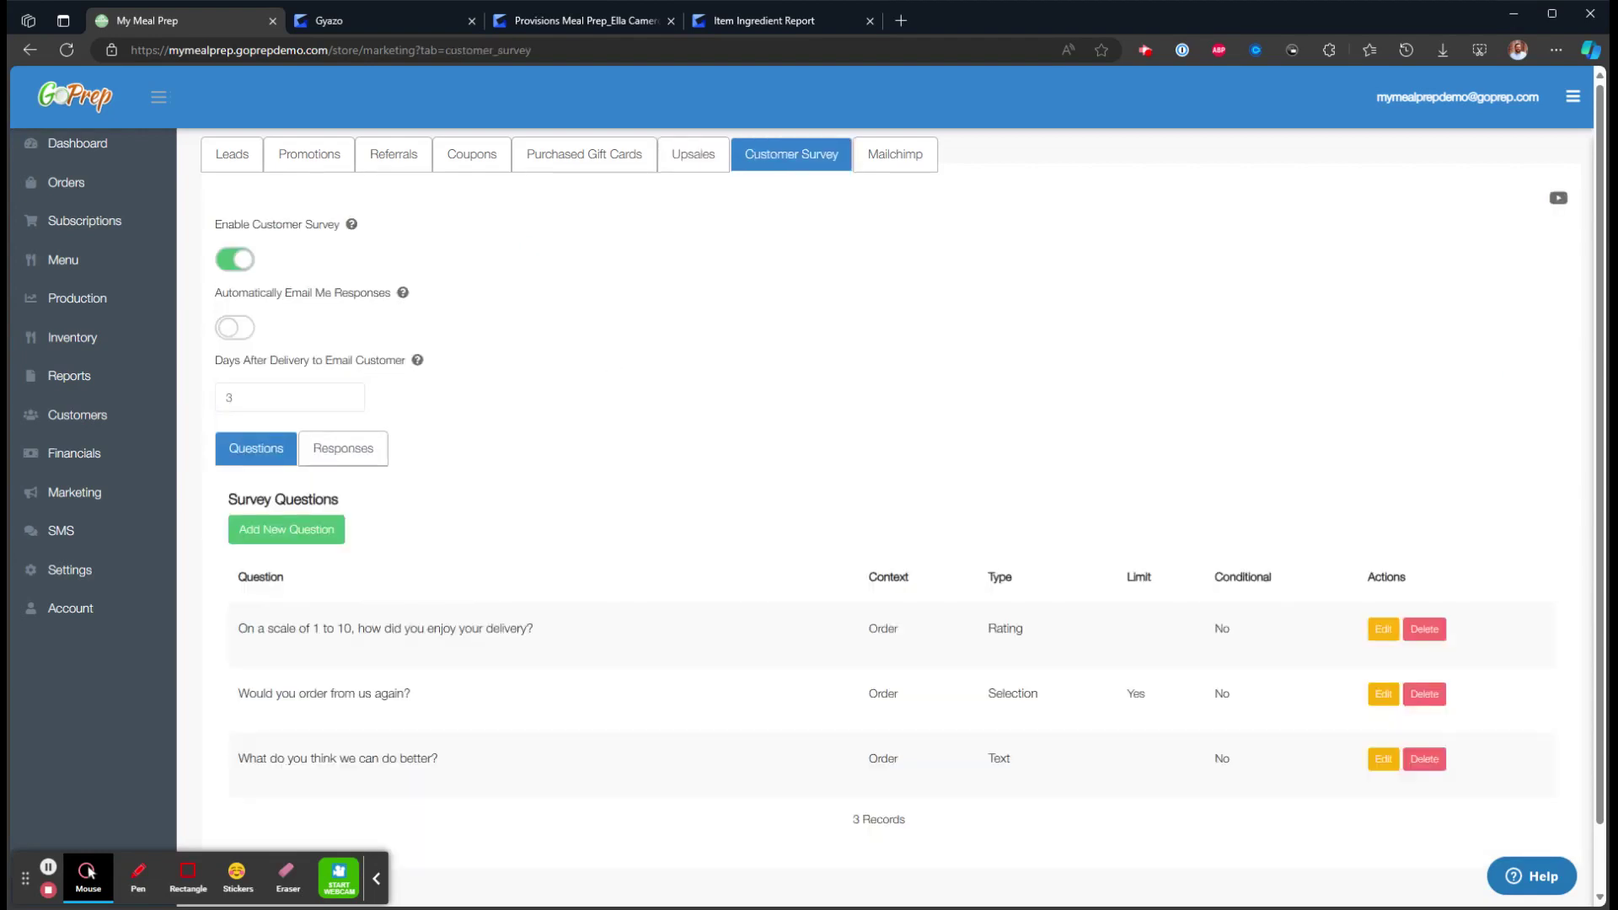
scroll(613, 364, "down", 1)
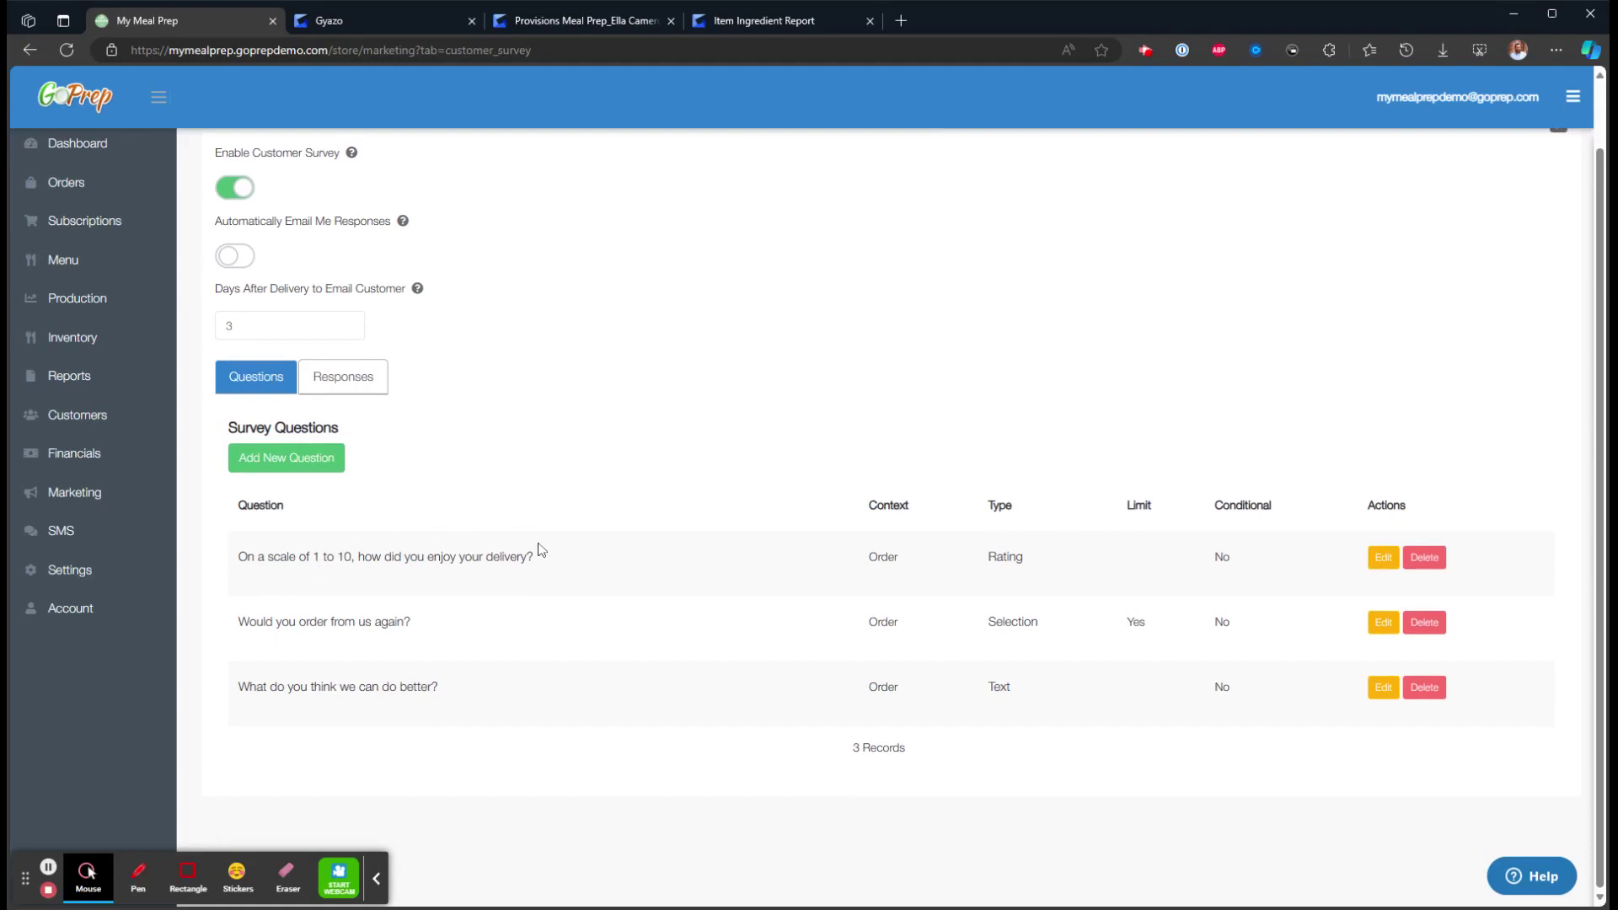
left_click(335, 466)
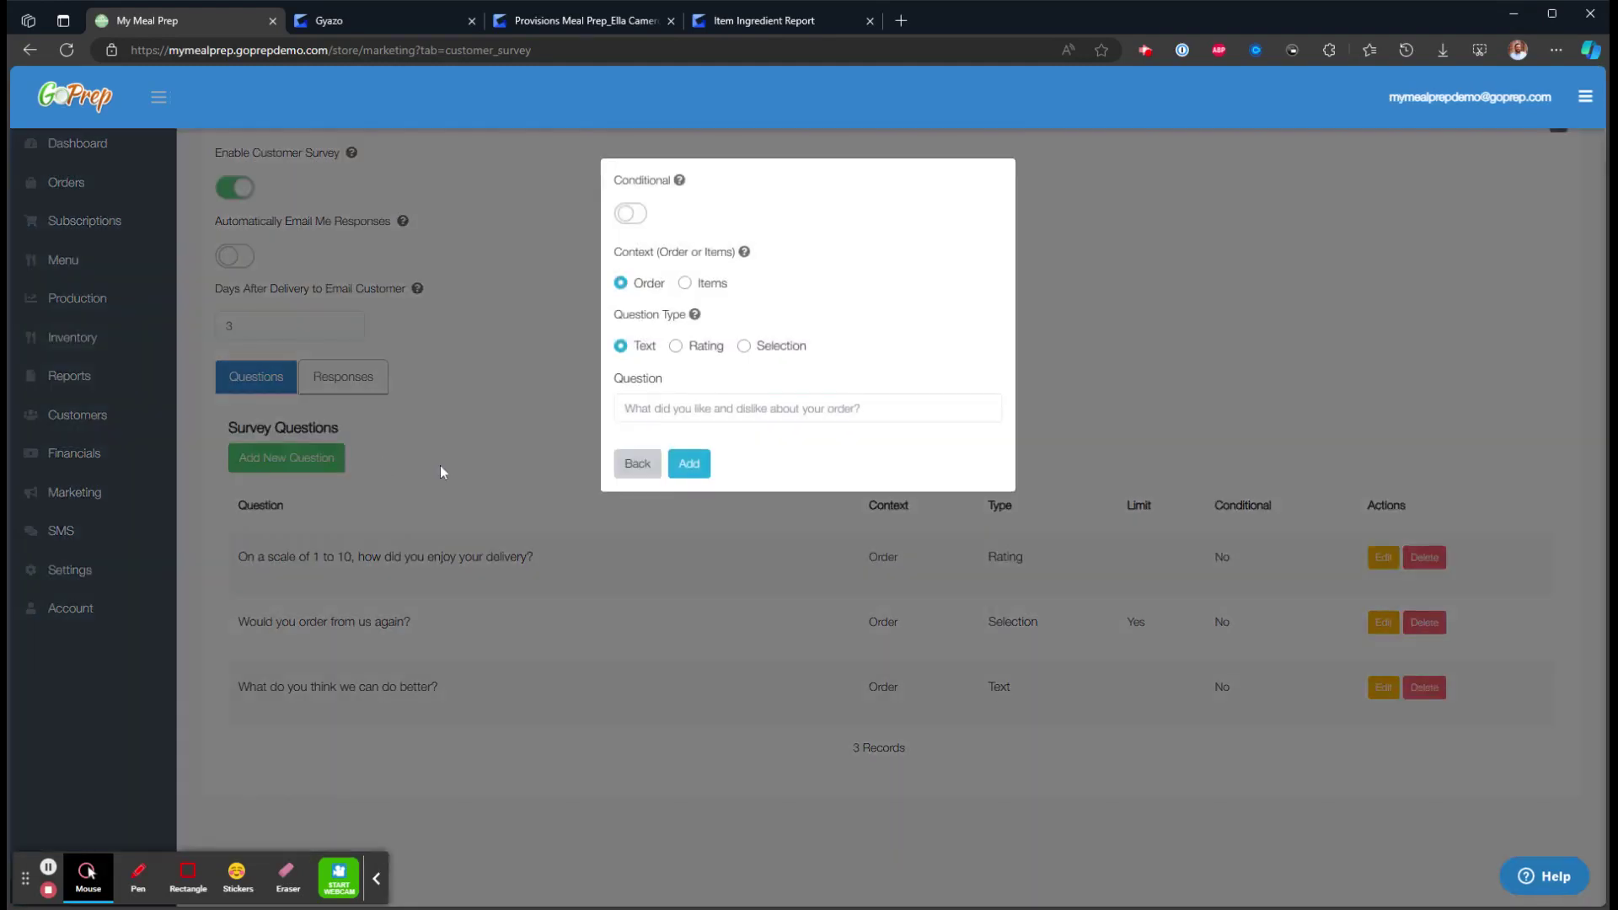
left_click(674, 348)
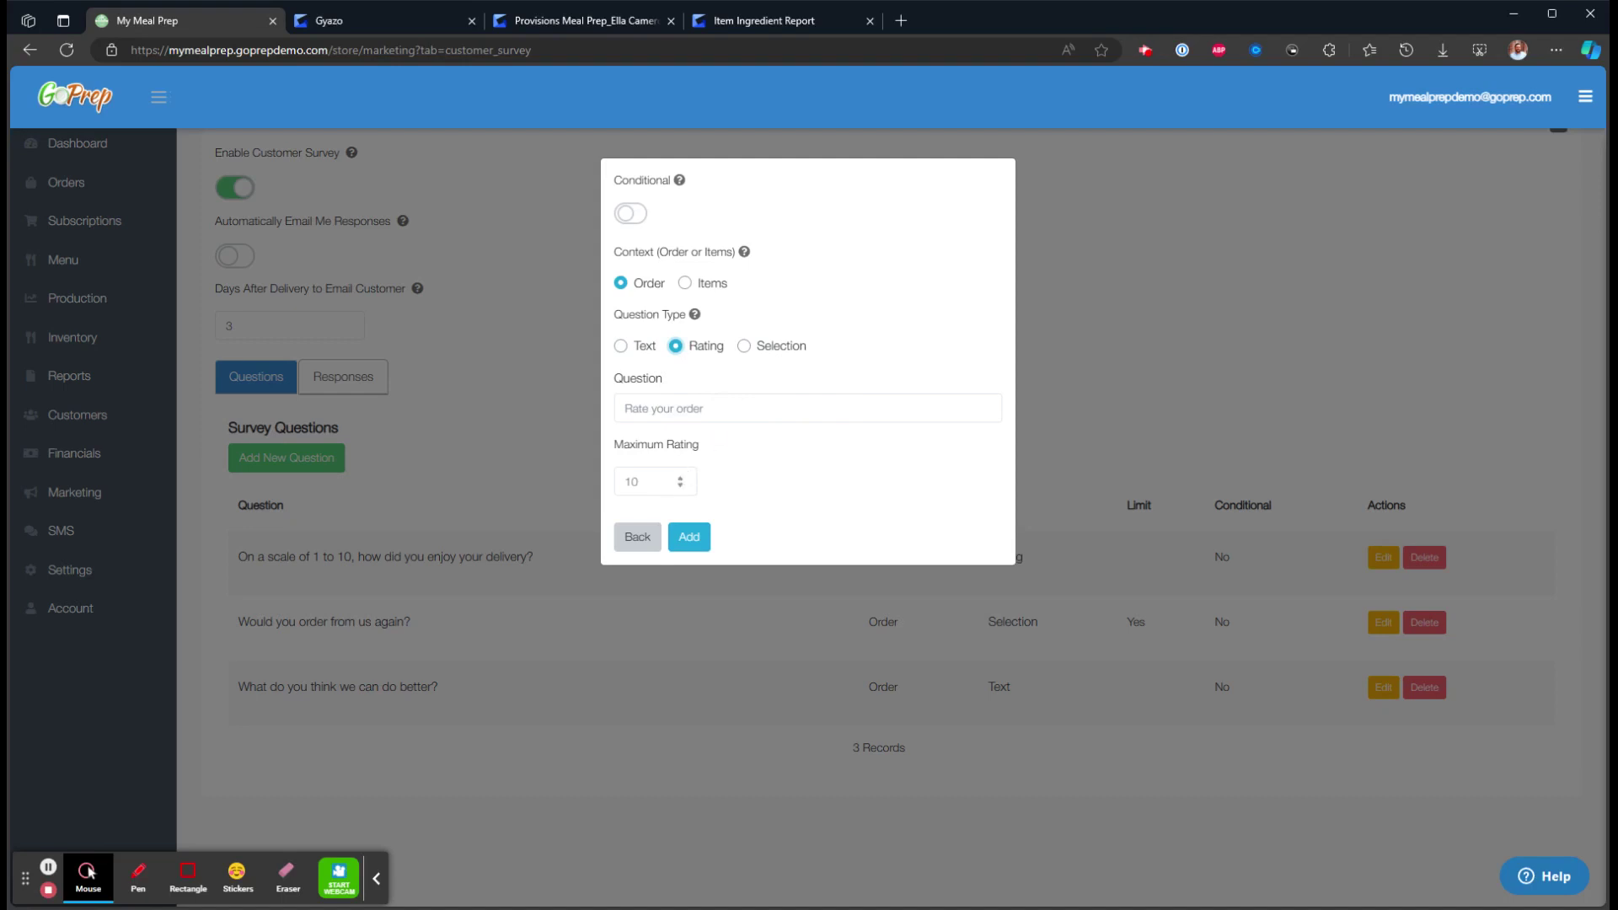
left_click(637, 537)
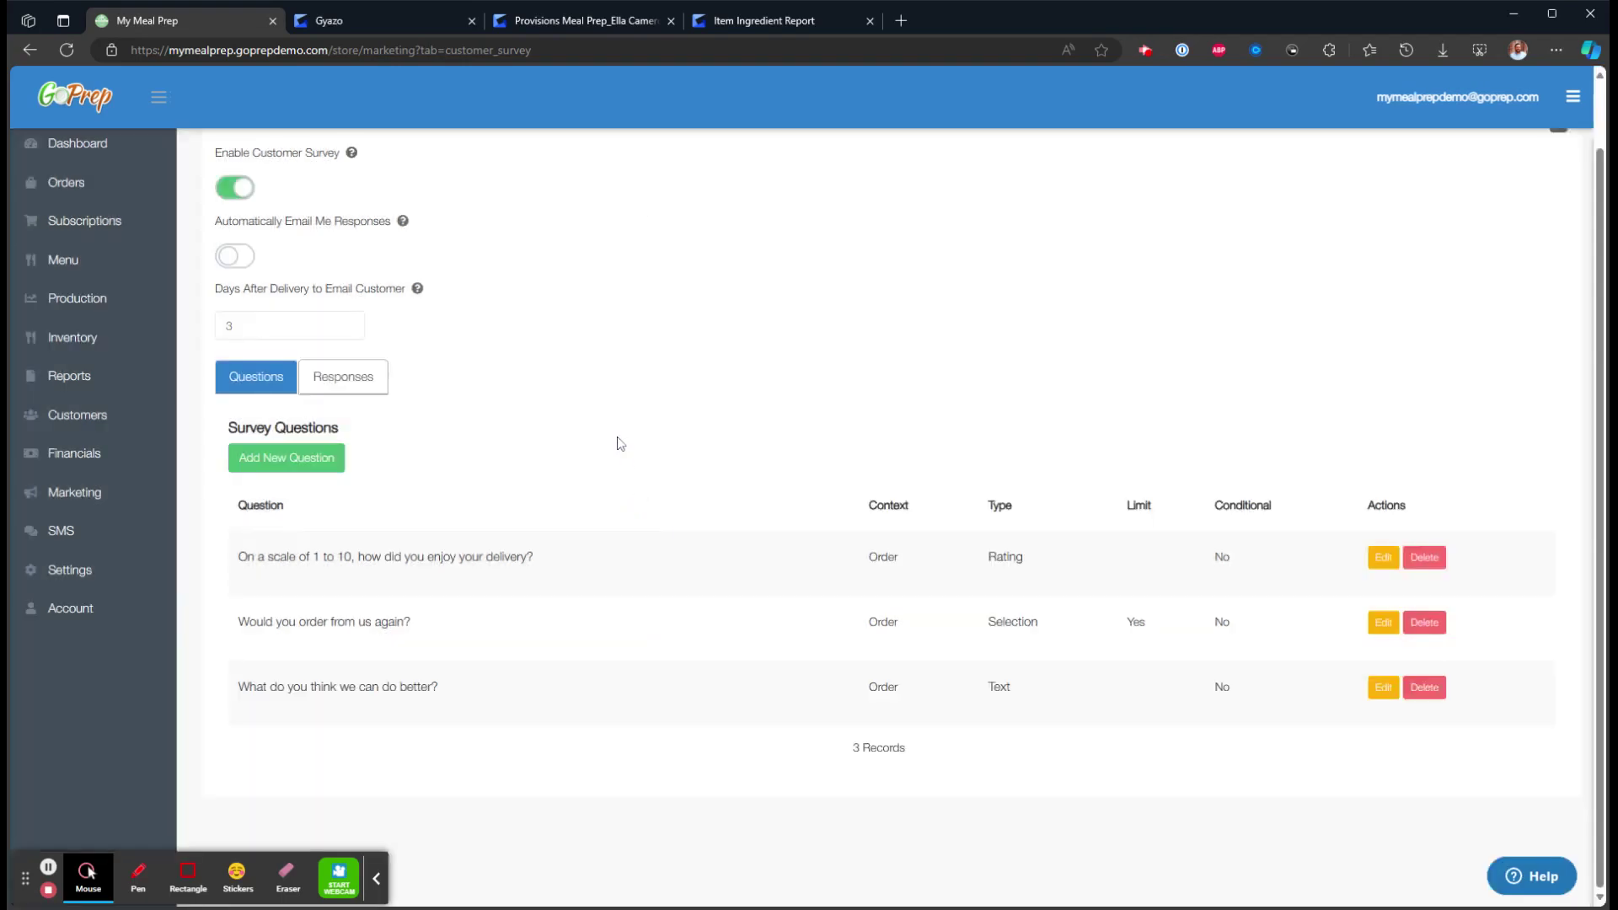
scroll(621, 434, "up", 2)
left_click(895, 154)
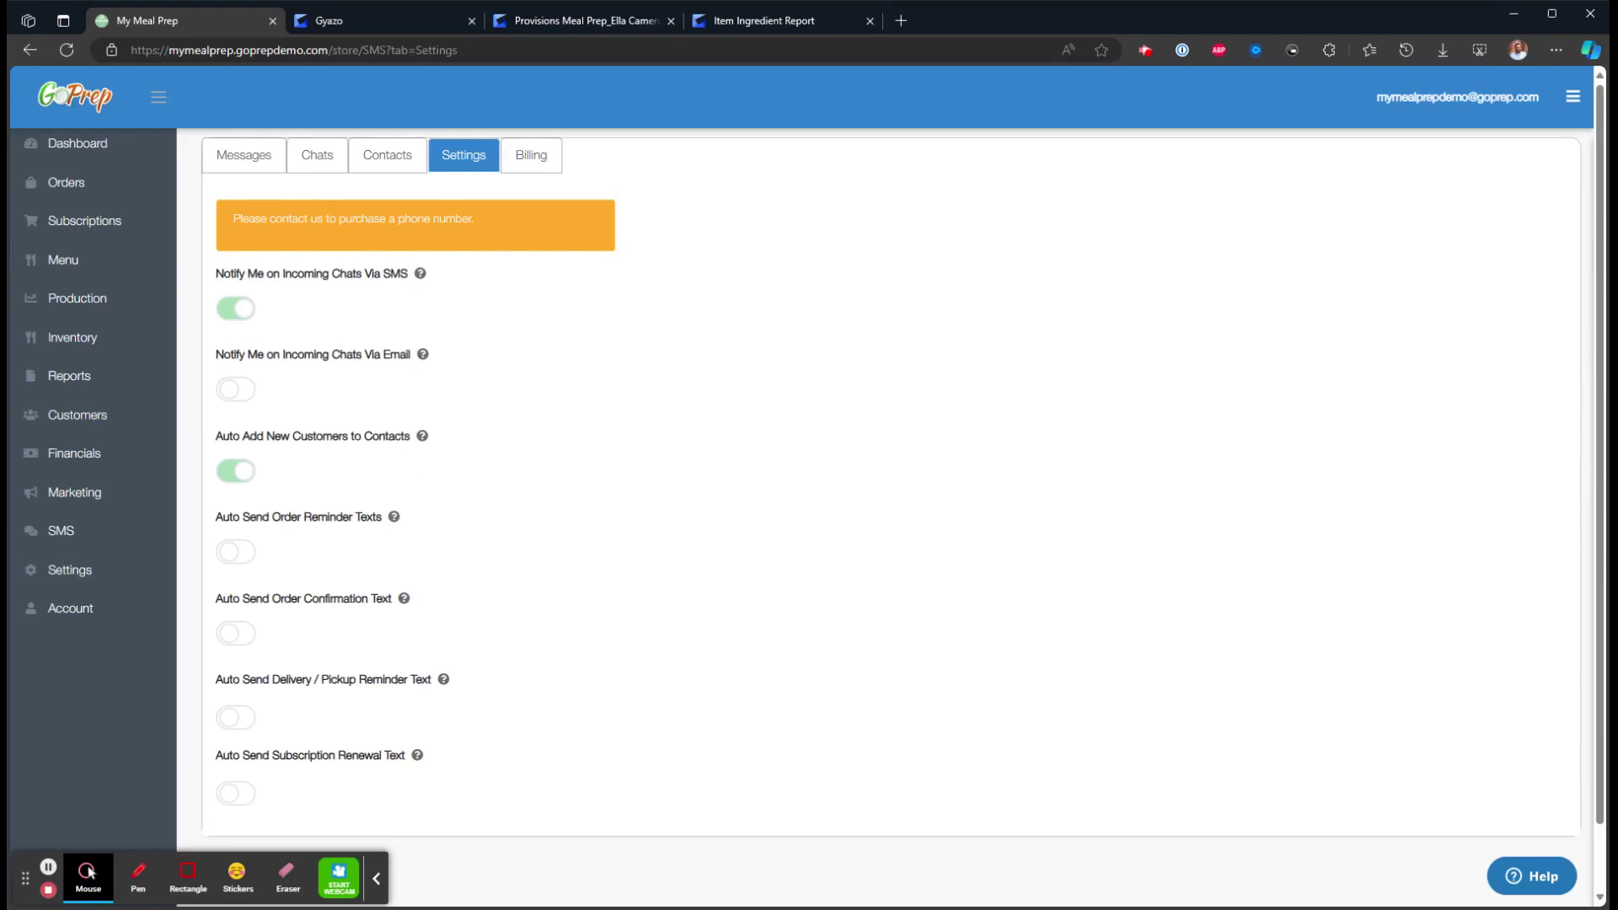
Examine the SMS settings for automatic order reminder, order confirmation, delivery/pickup reminder and subscription renewal texts
left_click_drag(384, 517, 222, 517)
left_click(568, 521)
scroll(890, 505, "down", 1)
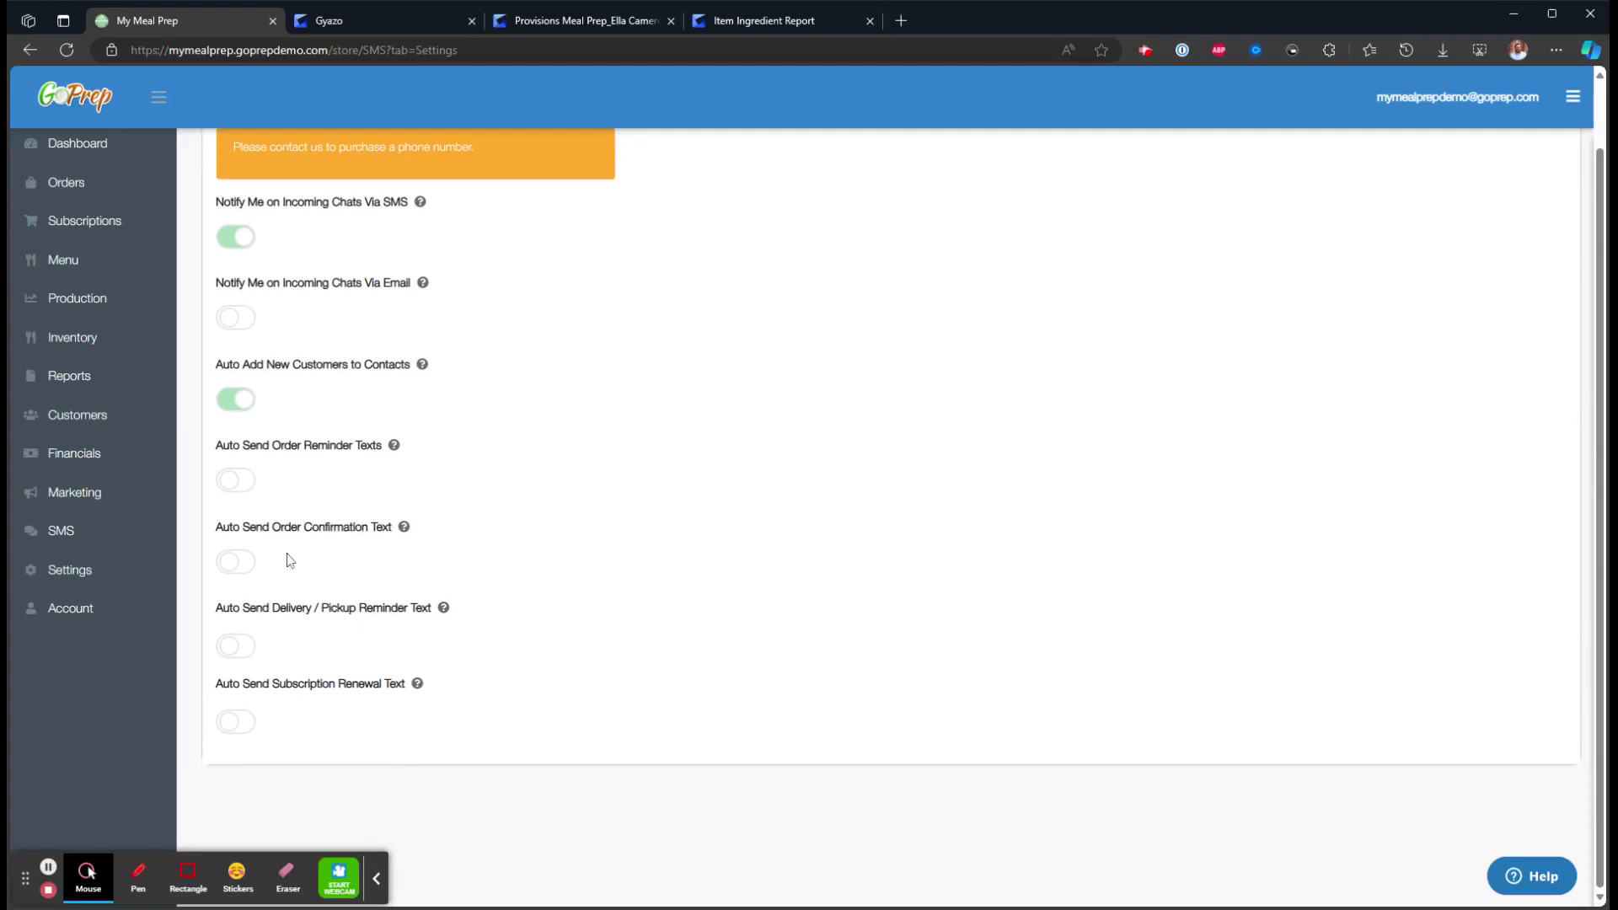
left_click_drag(250, 607, 391, 607)
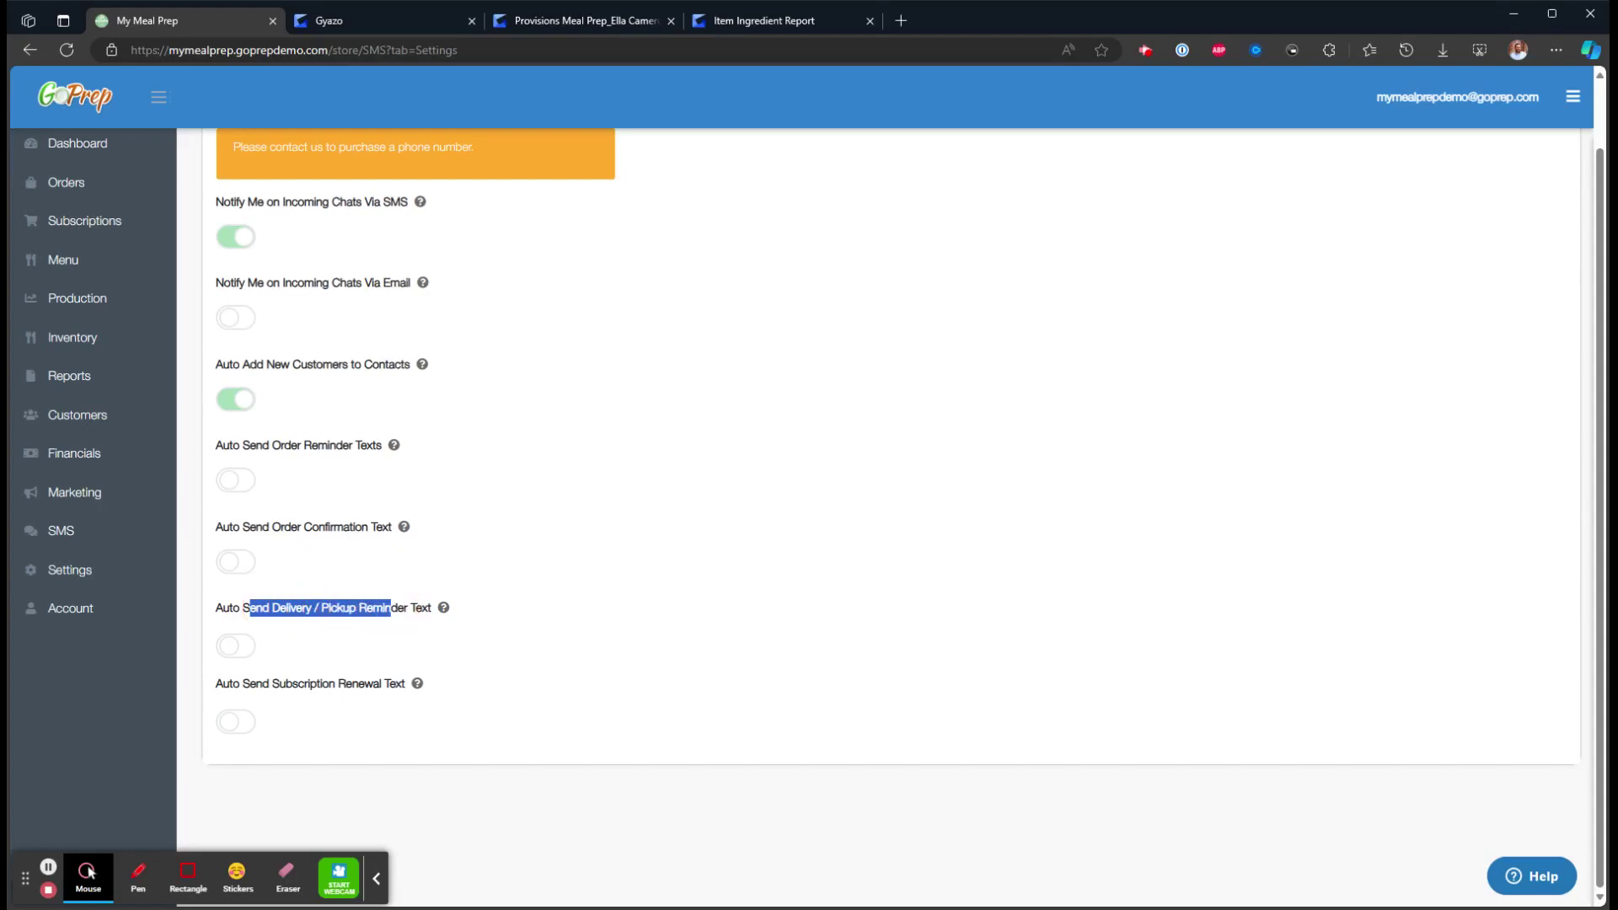
left_click(238, 679)
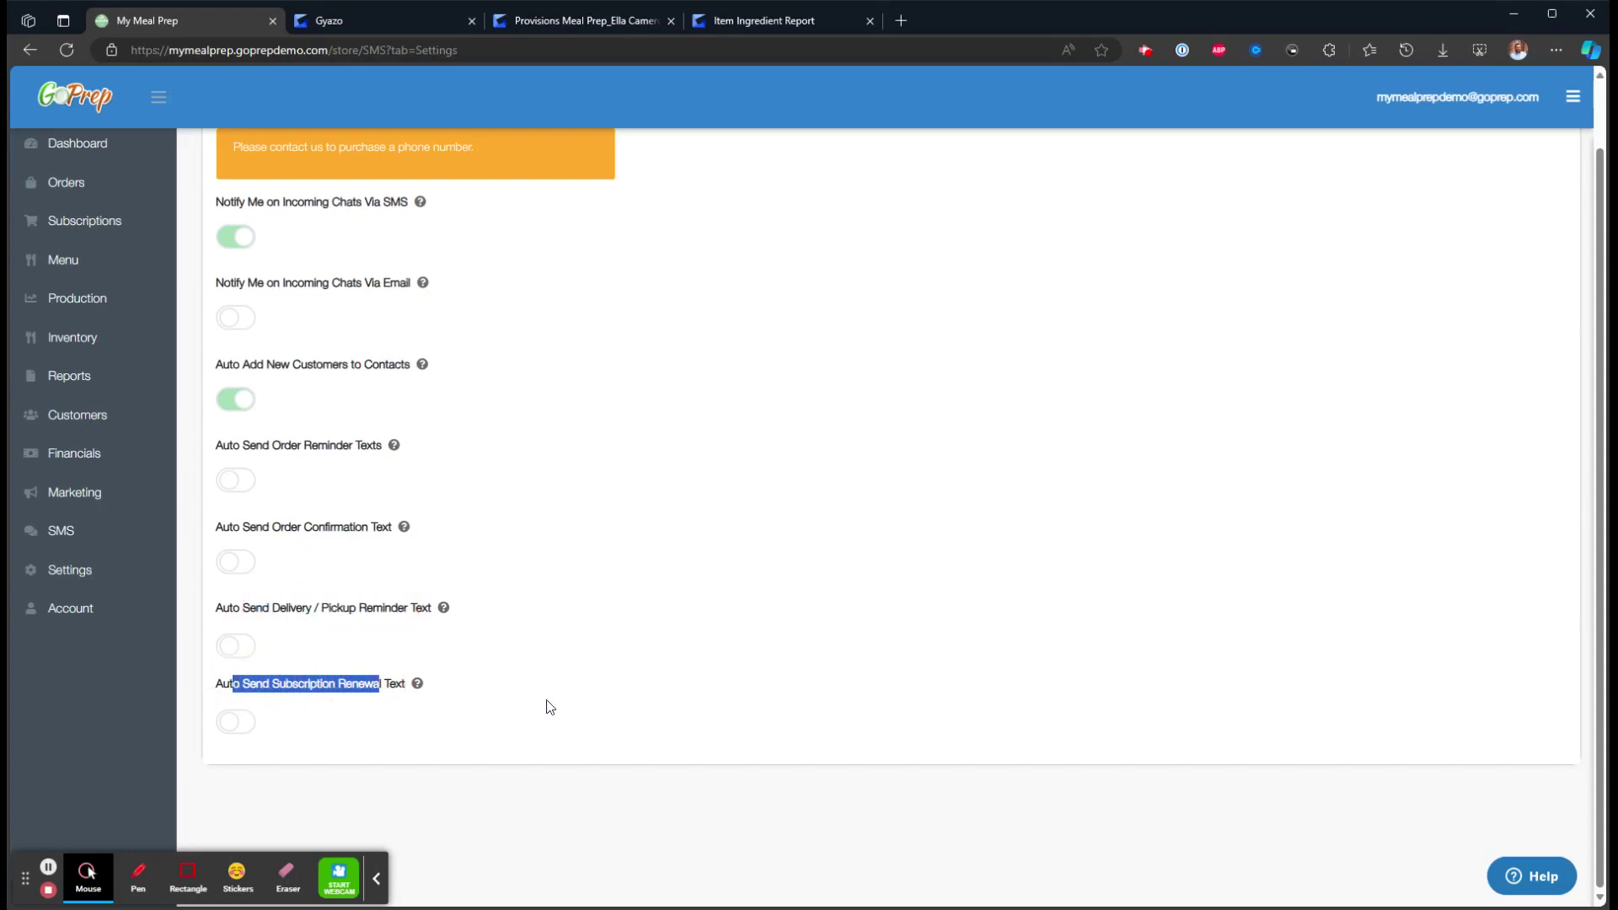